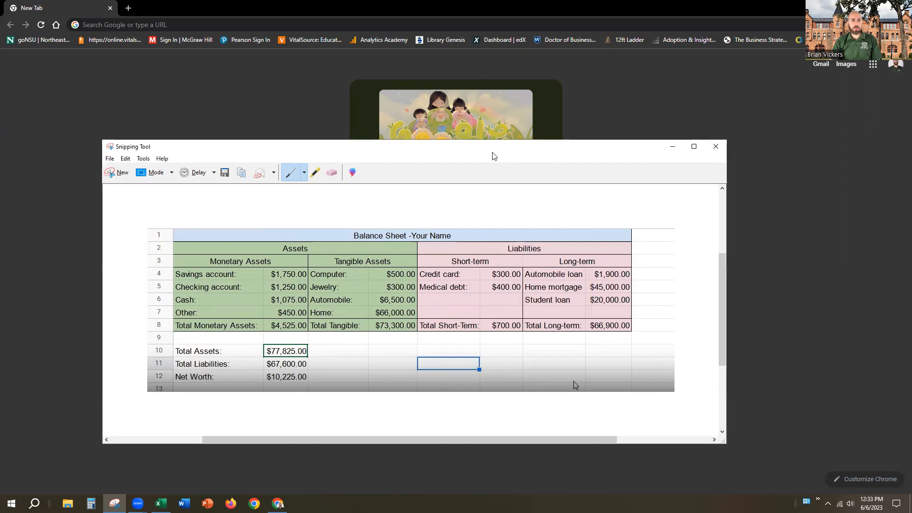
Put away the reference snip and create a new blank Google Sheets spreadsheet from Google Drive
{"action": "left_click_drag", "start_coordinate": [492, 156], "coordinate": [503, 121]}
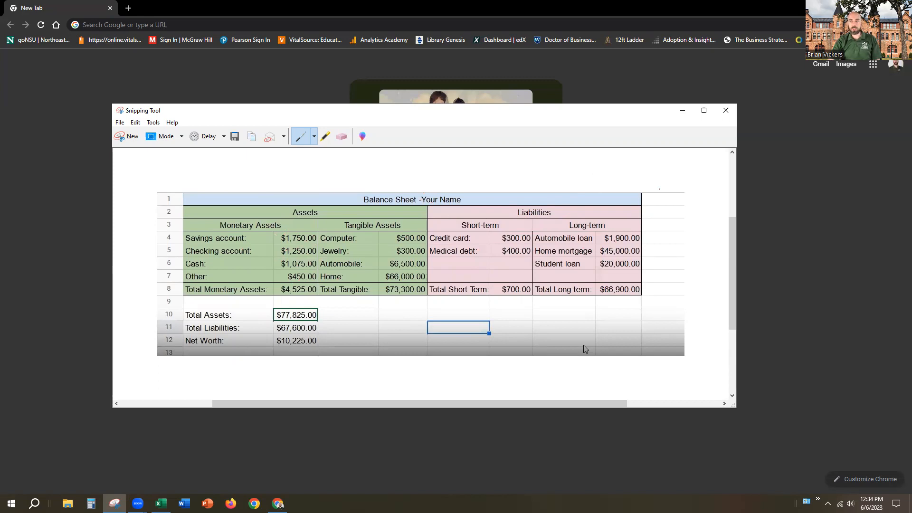
{"action": "left_click", "coordinate": [681, 112]}
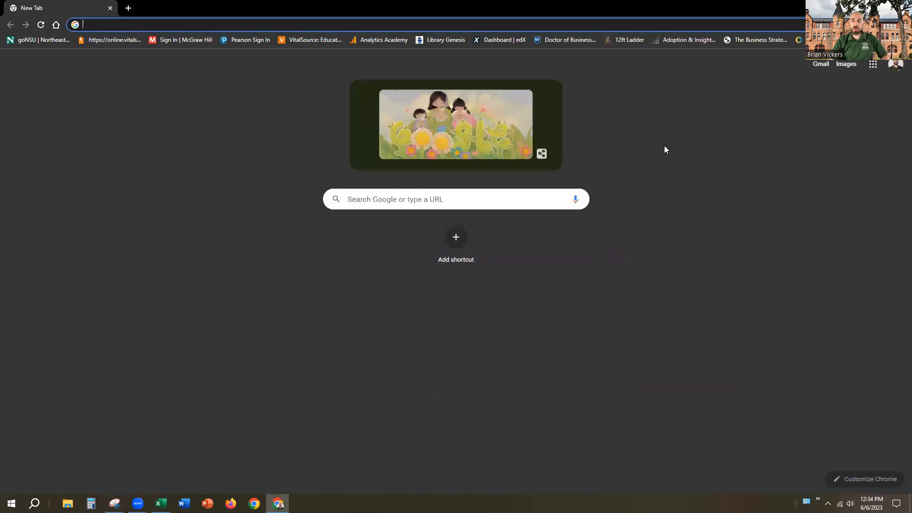
{"action": "left_click", "coordinate": [874, 66]}
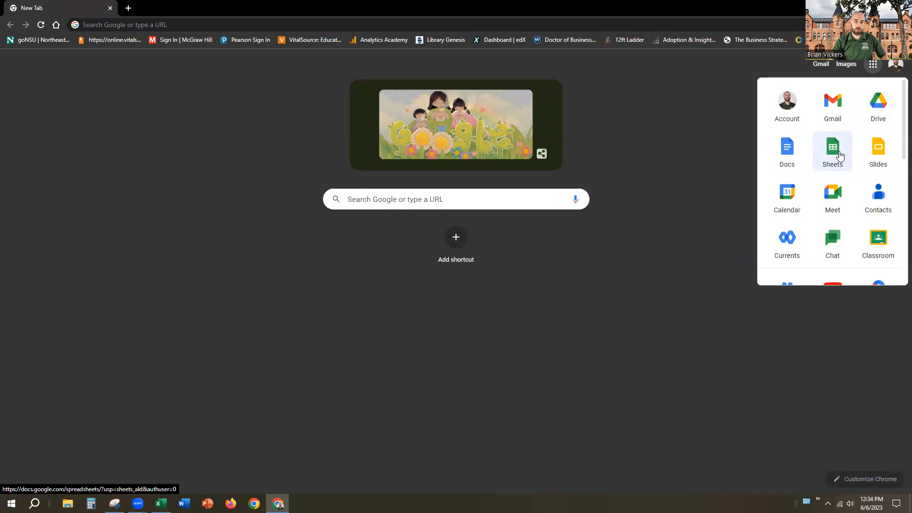
{"action": "left_click", "coordinate": [878, 115]}
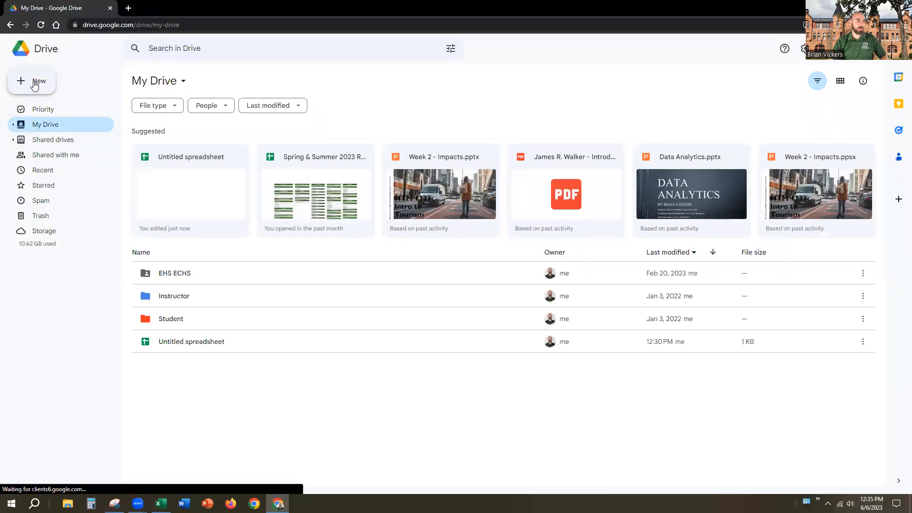
{"action": "left_click", "coordinate": [35, 86]}
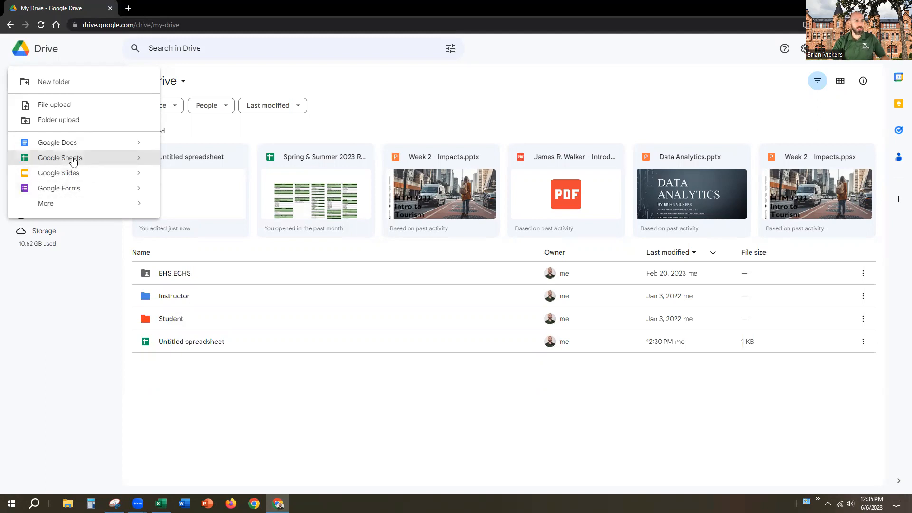
{"action": "left_click", "coordinate": [72, 157]}
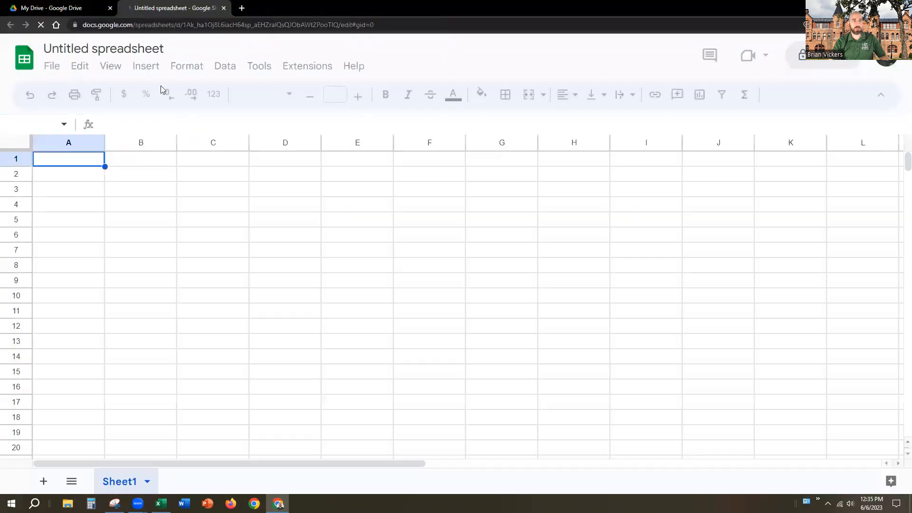
Rename the spreadsheet to "Balance Sheet - " followed by the owner's full name
{"action": "left_click", "coordinate": [130, 48]}
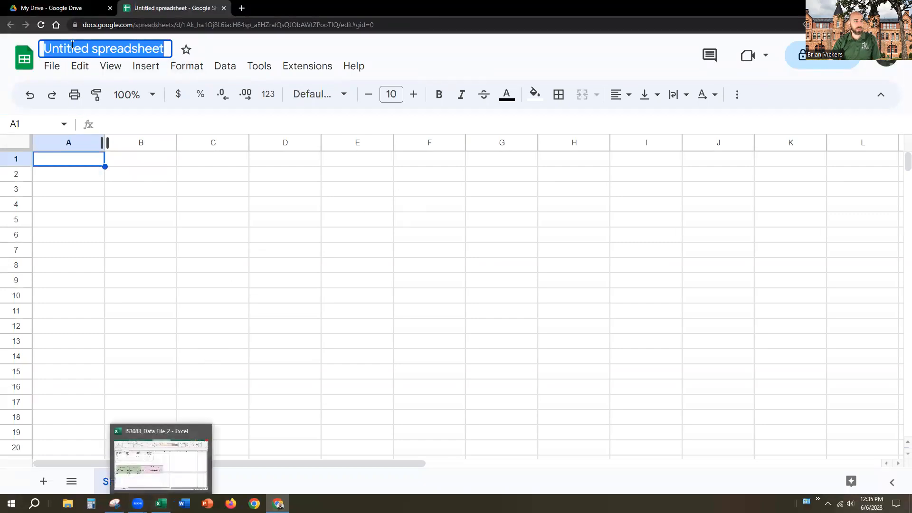
{"action": "type", "text": "Balan"}
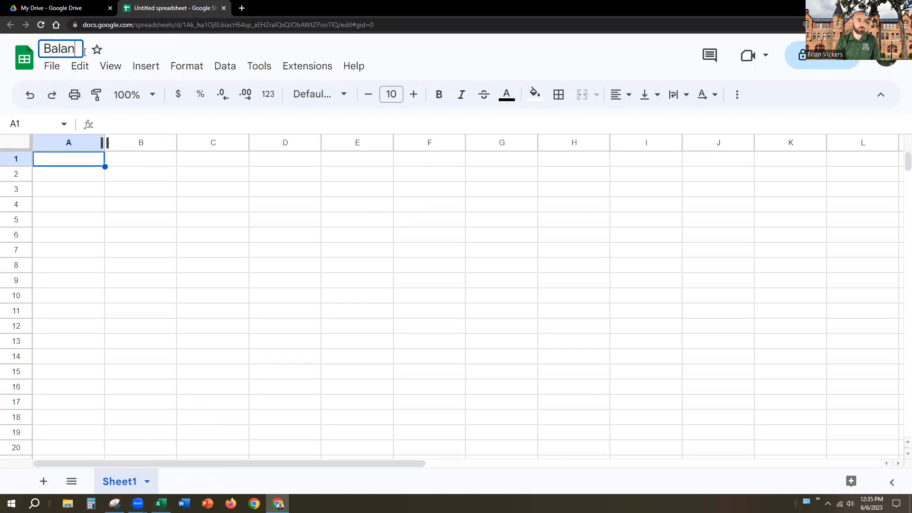
{"action": "type", "text": "ce Sheet - "}
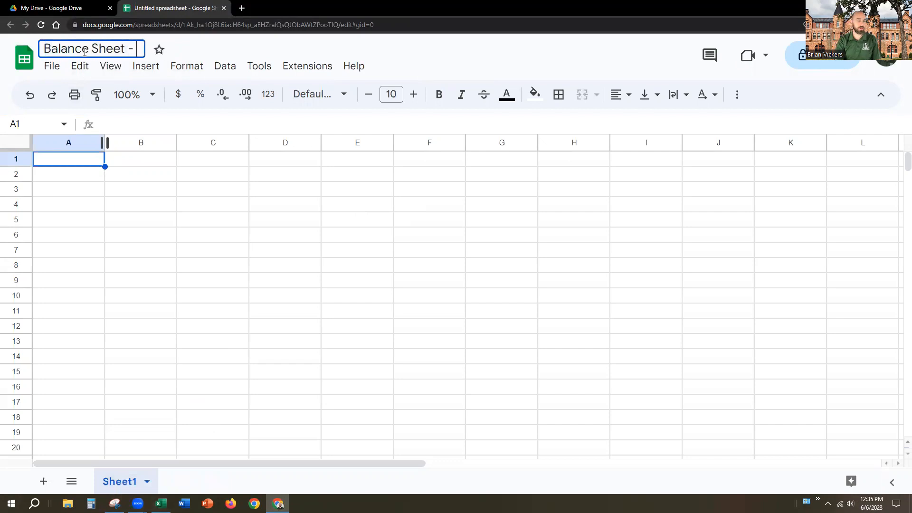
{"action": "type", "text": "Brian Vickers"}
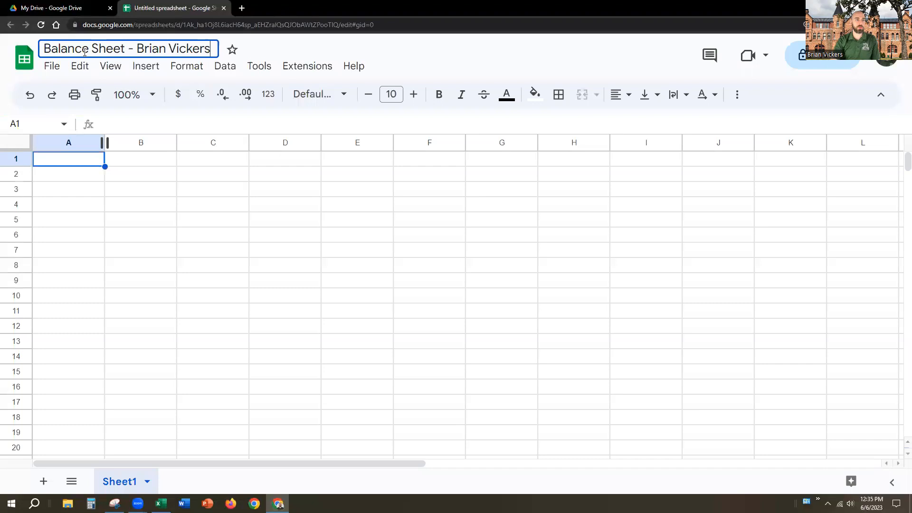
{"action": "left_click", "coordinate": [179, 221]}
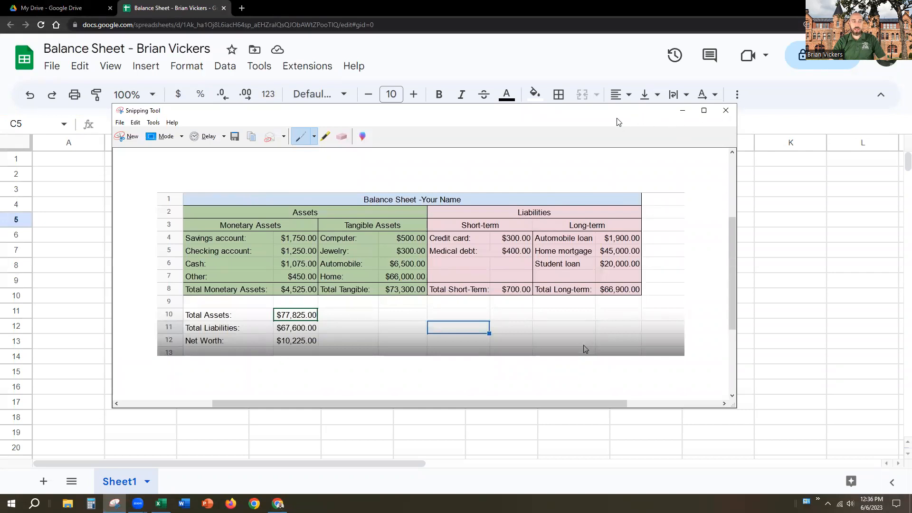
{"action": "key", "text": "alt+Tab"}
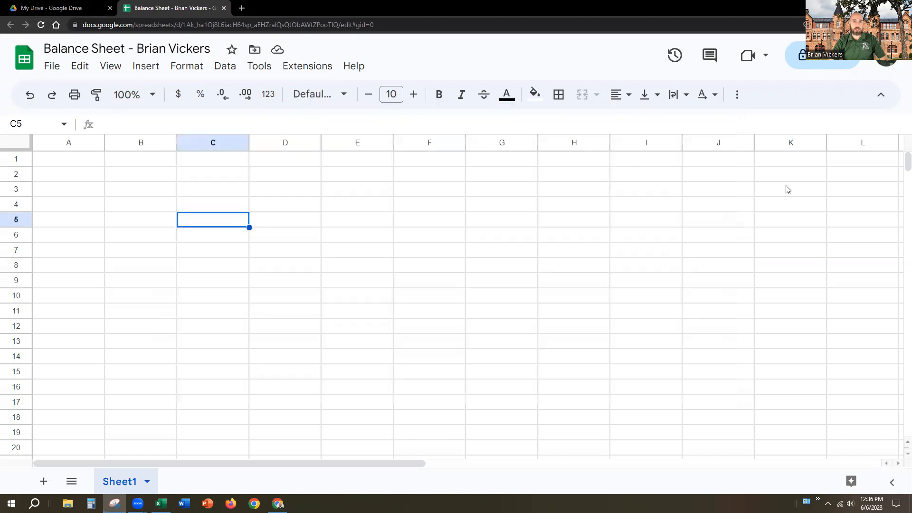
{"action": "left_click", "coordinate": [399, 190]}
{"action": "left_click_drag", "start_coordinate": [85, 159], "coordinate": [573, 163]}
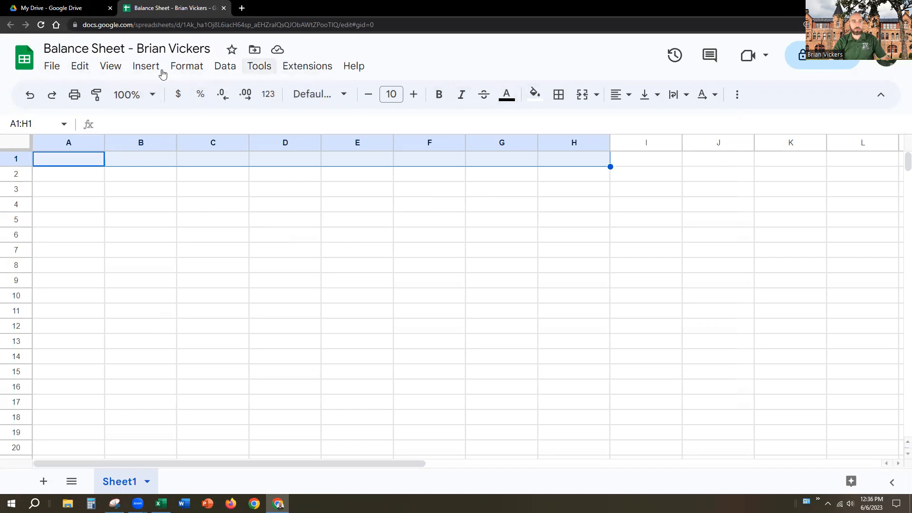
{"action": "left_click", "coordinate": [146, 71]}
{"action": "mouse_move", "coordinate": [159, 114]}
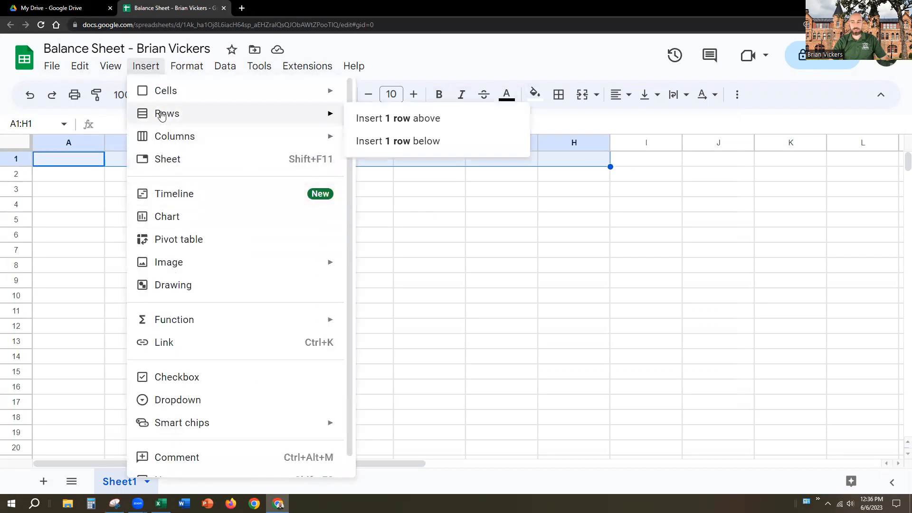
{"action": "left_click", "coordinate": [479, 267]}
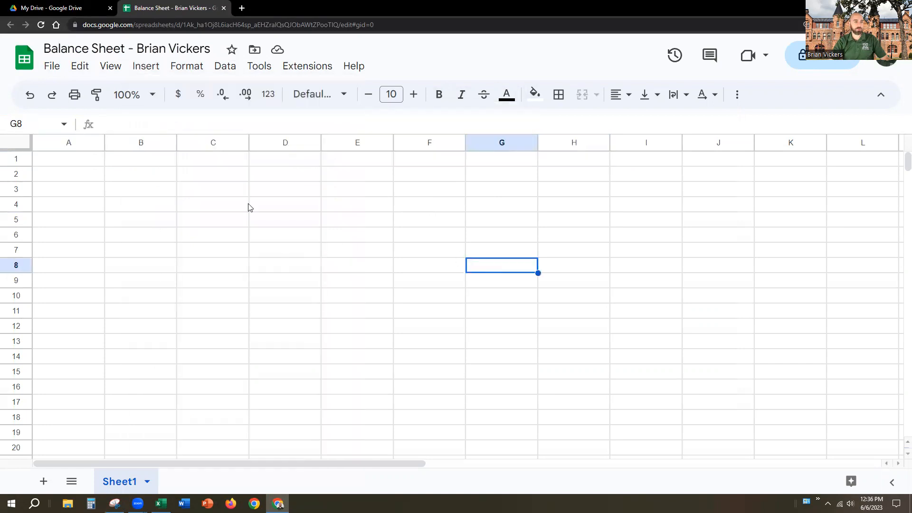
{"action": "left_click", "coordinate": [109, 67]}
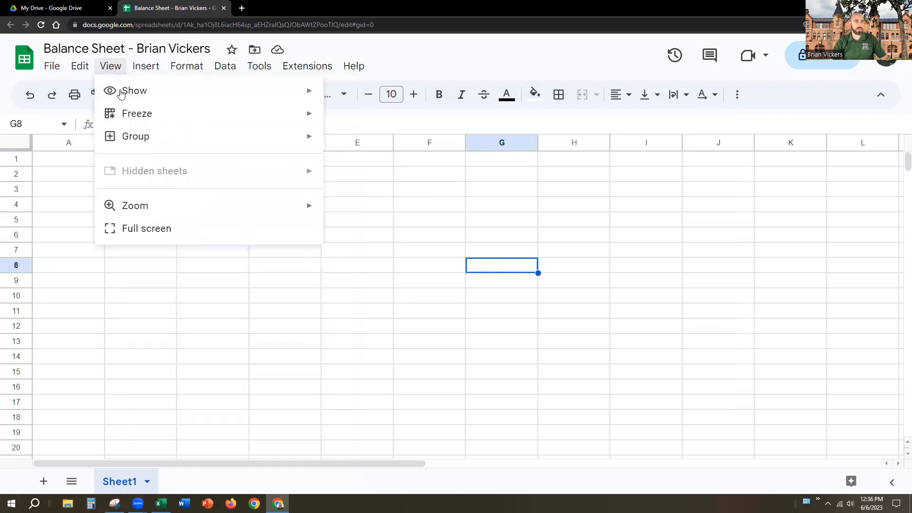
{"action": "left_click", "coordinate": [366, 315]}
Enter the title "Balance Sheet - FirstName LastName" in cell A1
{"action": "left_click", "coordinate": [69, 165]}
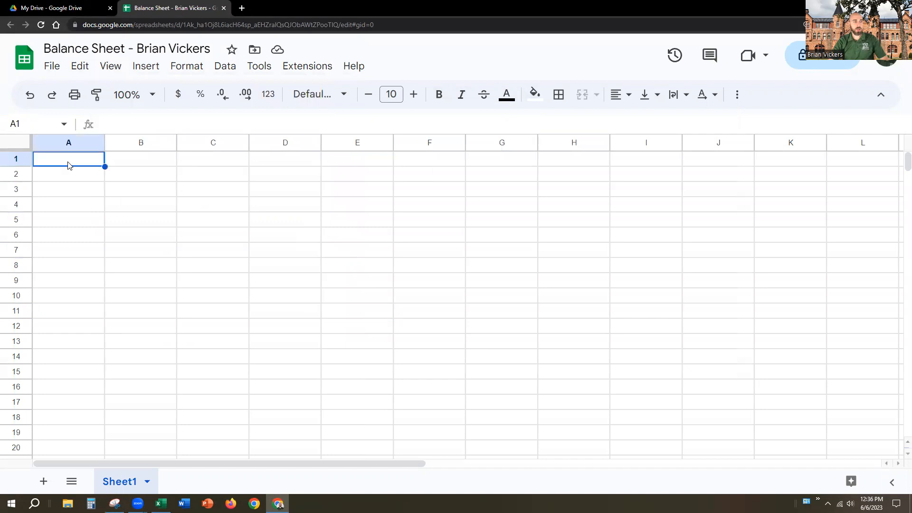
{"action": "type", "text": "Balance"}
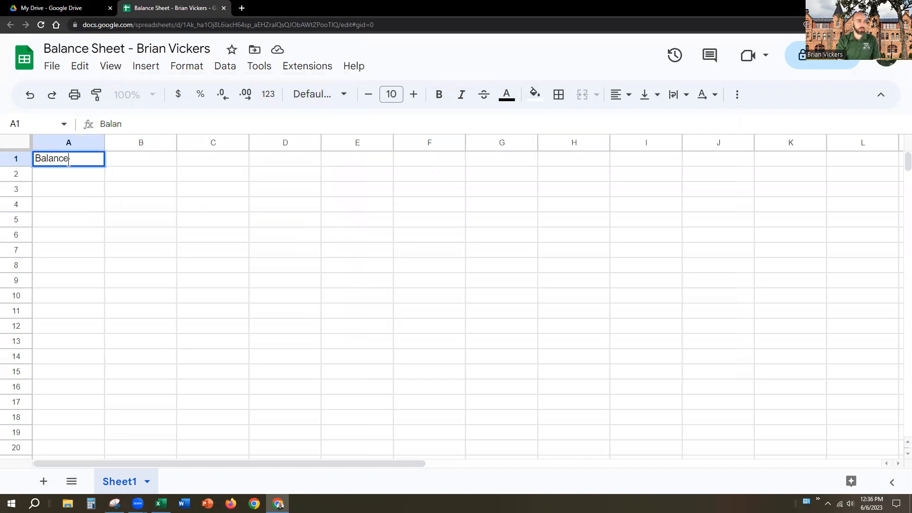
{"action": "type", "text": " Sheet - "}
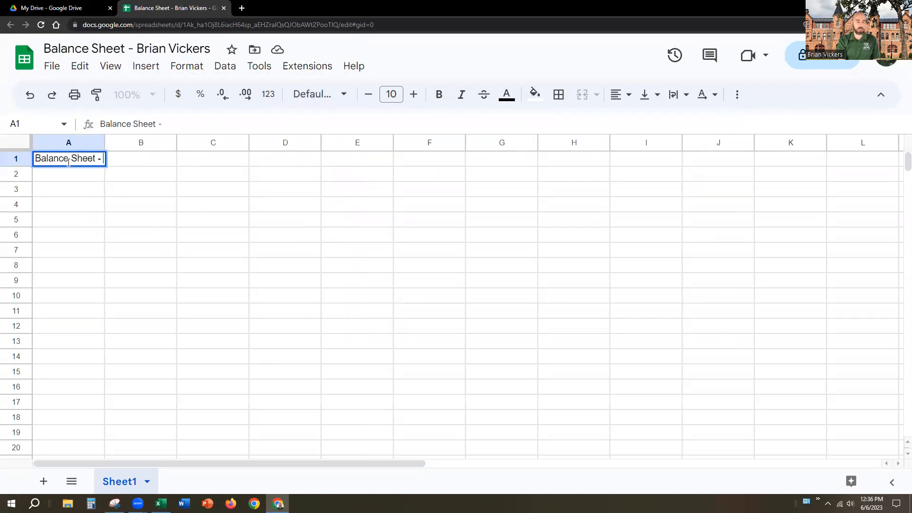
{"action": "type", "text": "FirstN"}
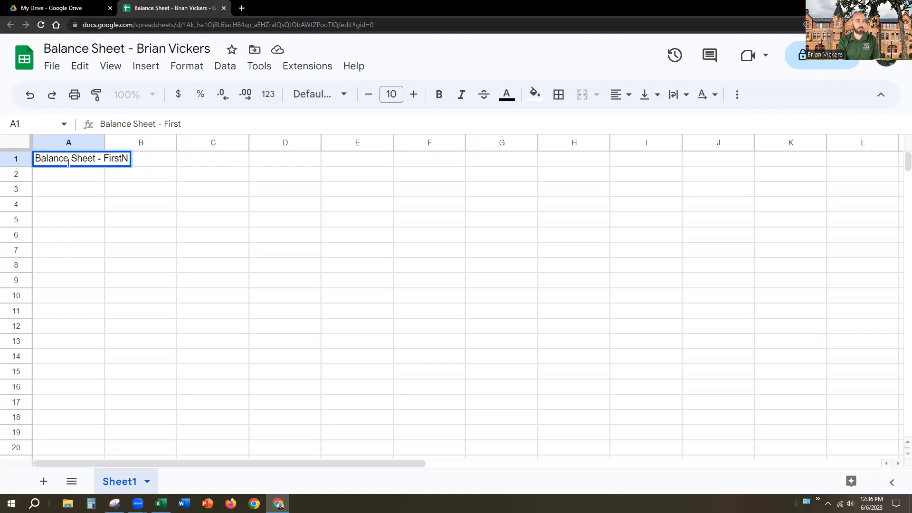
{"action": "type", "text": "ame LastName"}
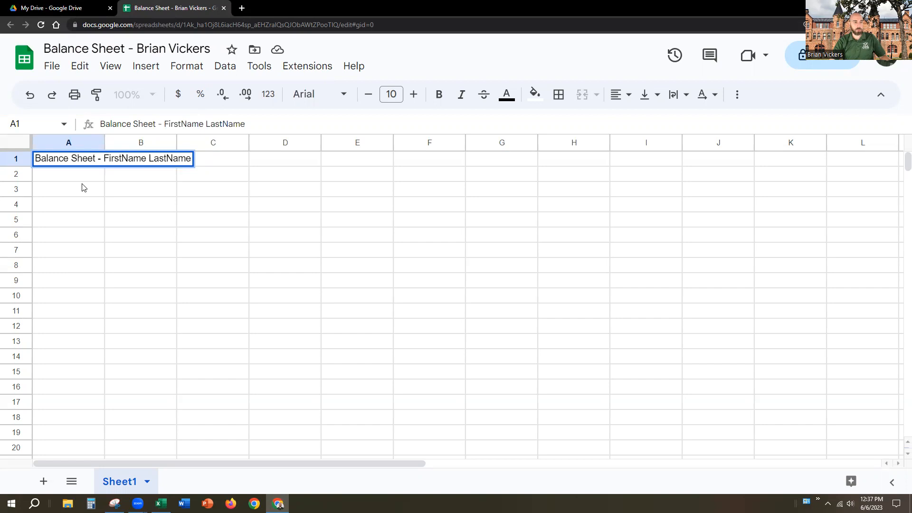
{"action": "key", "text": "Return"}
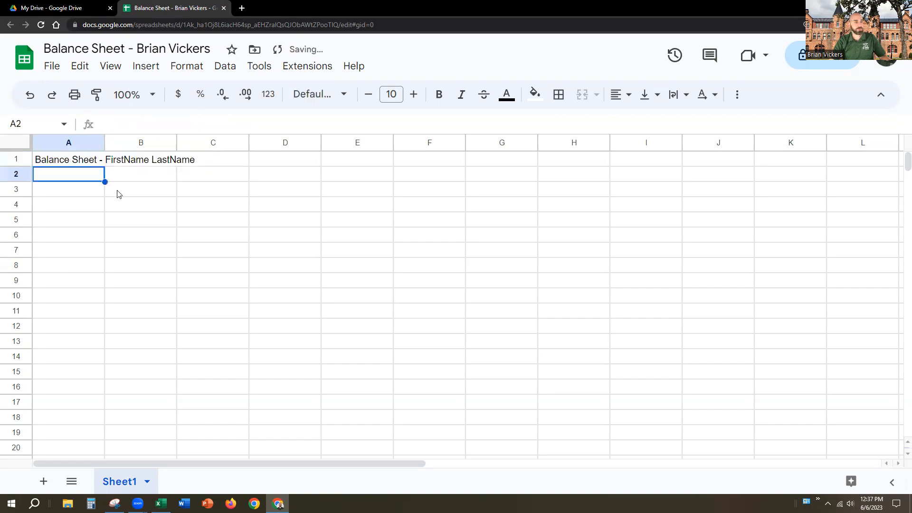
Merge cells A1 through H1 into one title cell
{"action": "left_click", "coordinate": [61, 164]}
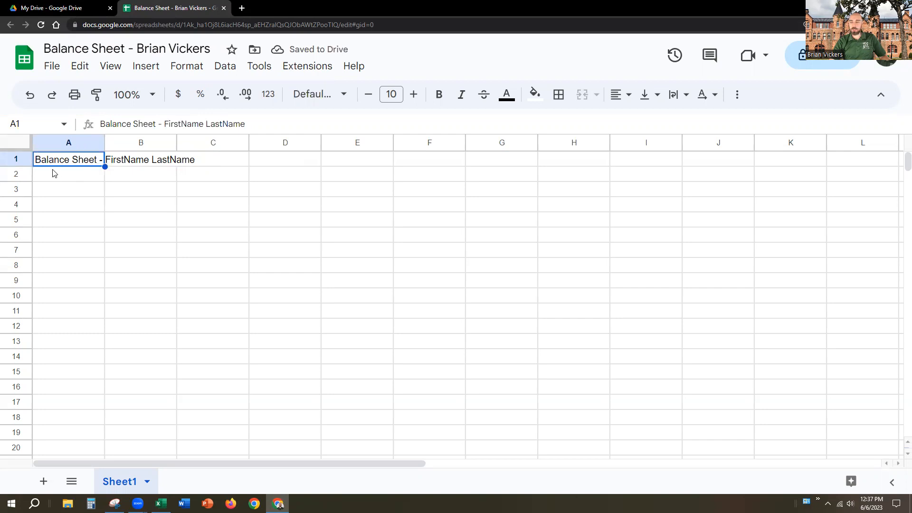
{"action": "left_click_drag", "start_coordinate": [66, 164], "coordinate": [553, 166]}
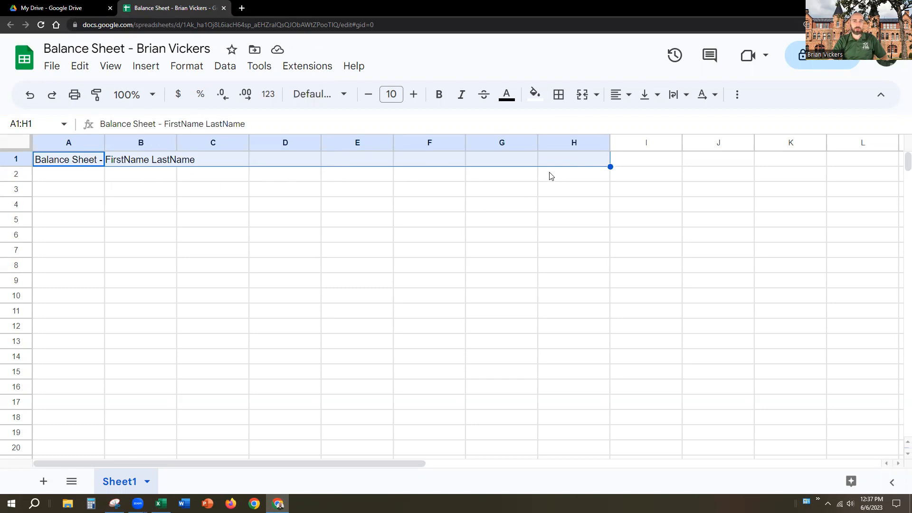
{"action": "left_click", "coordinate": [583, 97]}
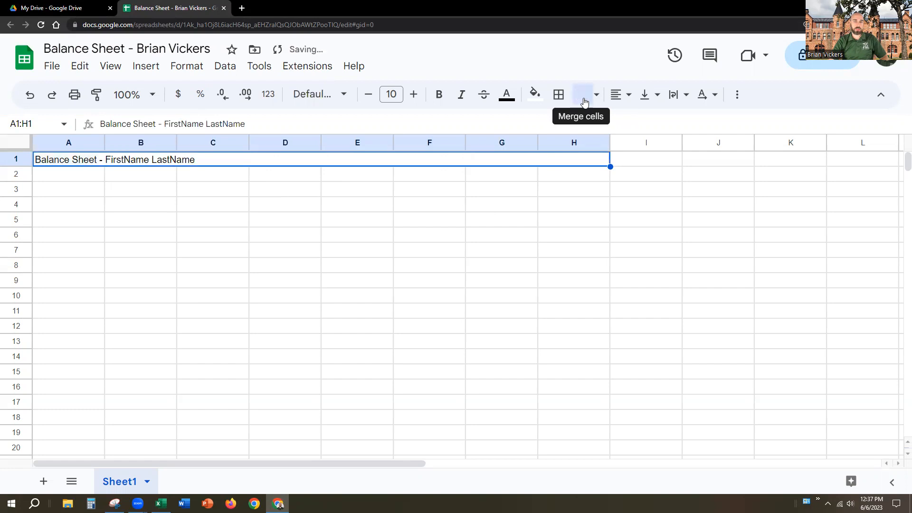
{"action": "left_click", "coordinate": [595, 98]}
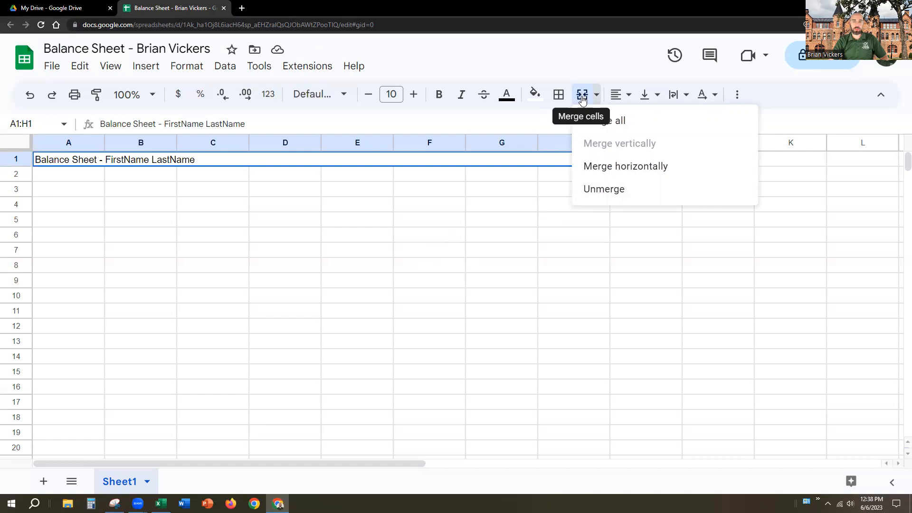
{"action": "left_click", "coordinate": [405, 228]}
Center the balance sheet title horizontally in the merged cell A1:H1
{"action": "left_click", "coordinate": [97, 161]}
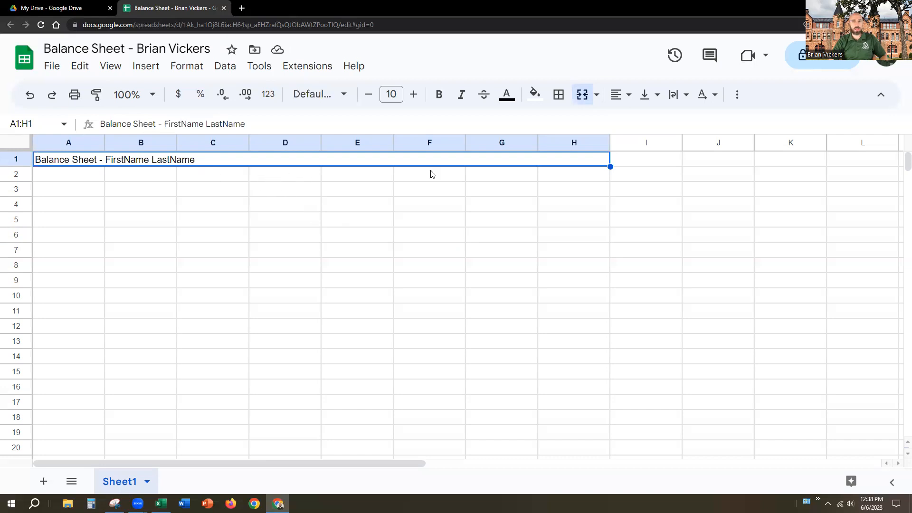
{"action": "left_click", "coordinate": [627, 101]}
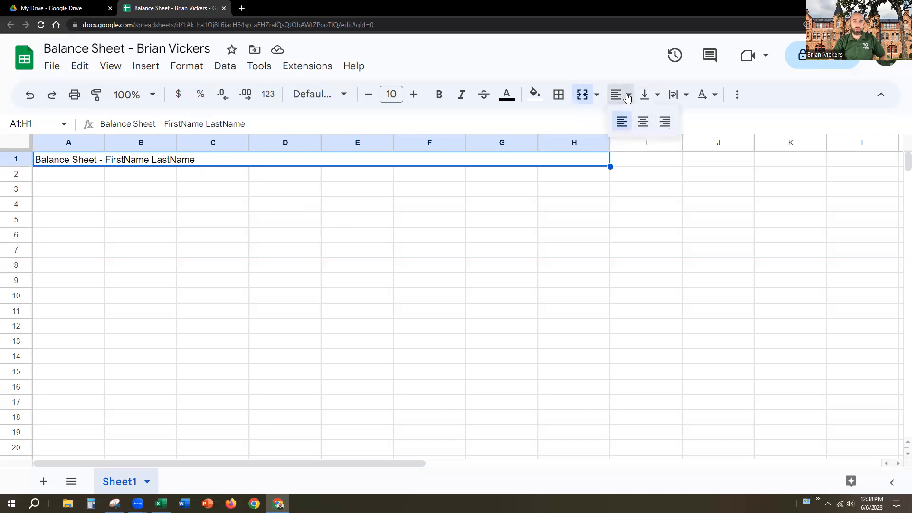
{"action": "left_click", "coordinate": [593, 218]}
{"action": "left_click", "coordinate": [67, 161]}
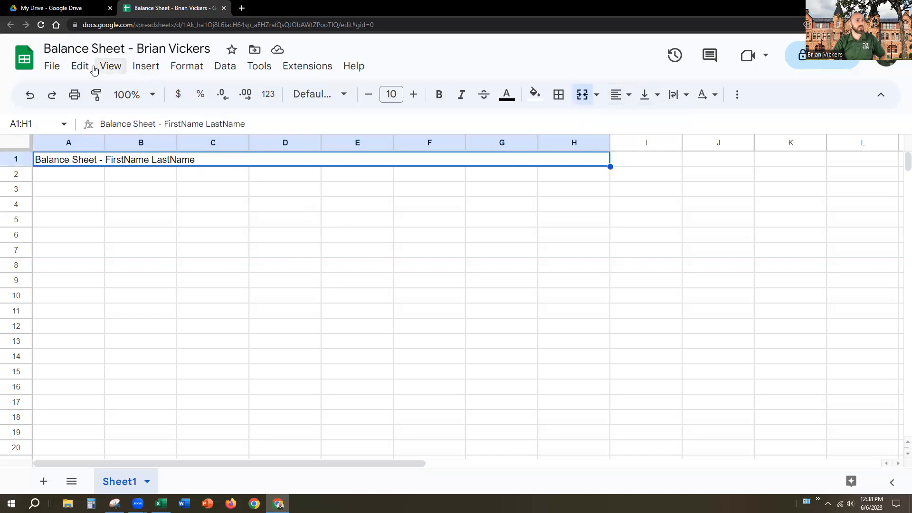
{"action": "left_click", "coordinate": [178, 68]}
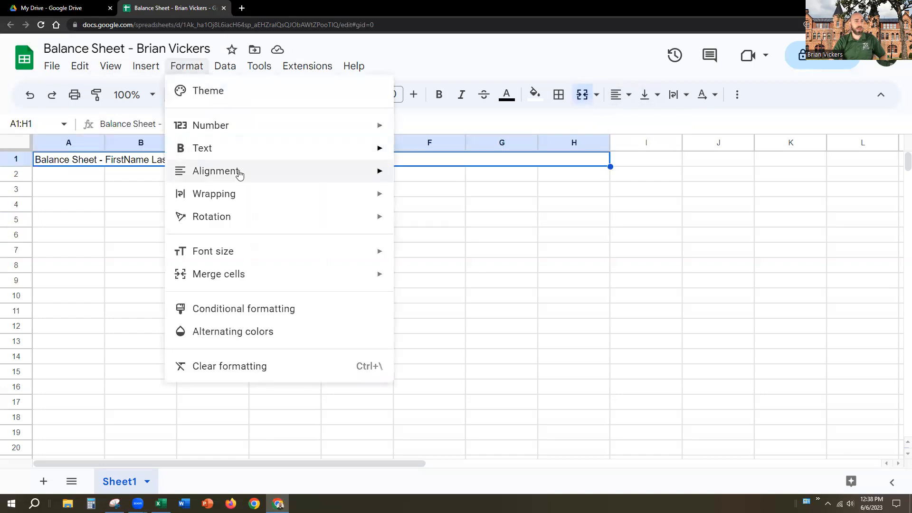
{"action": "mouse_move", "coordinate": [238, 174]}
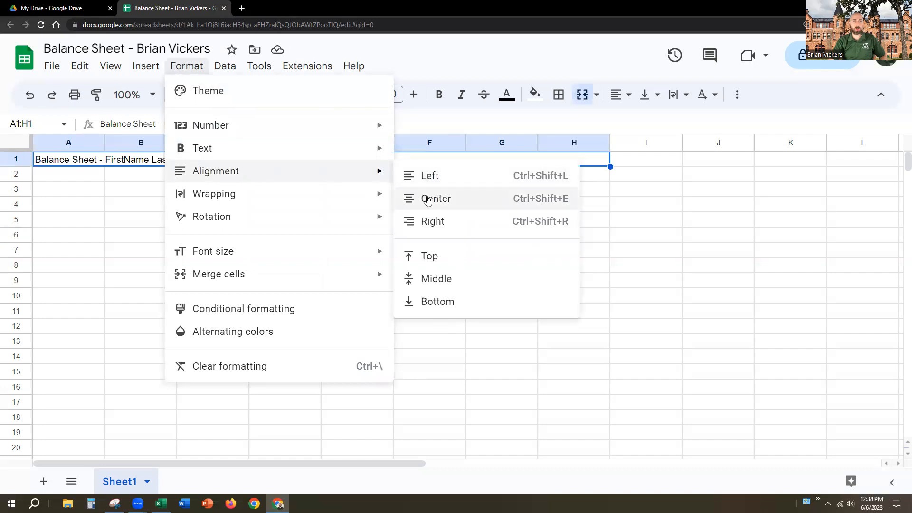
{"action": "left_click", "coordinate": [449, 205]}
{"action": "left_click", "coordinate": [350, 194]}
{"action": "left_click", "coordinate": [333, 164]}
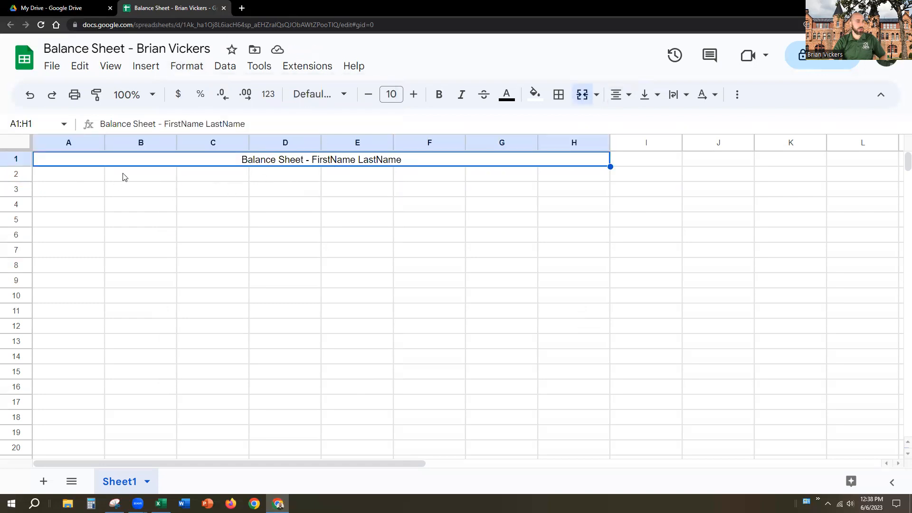
{"action": "left_click_drag", "start_coordinate": [73, 177], "coordinate": [290, 177]}
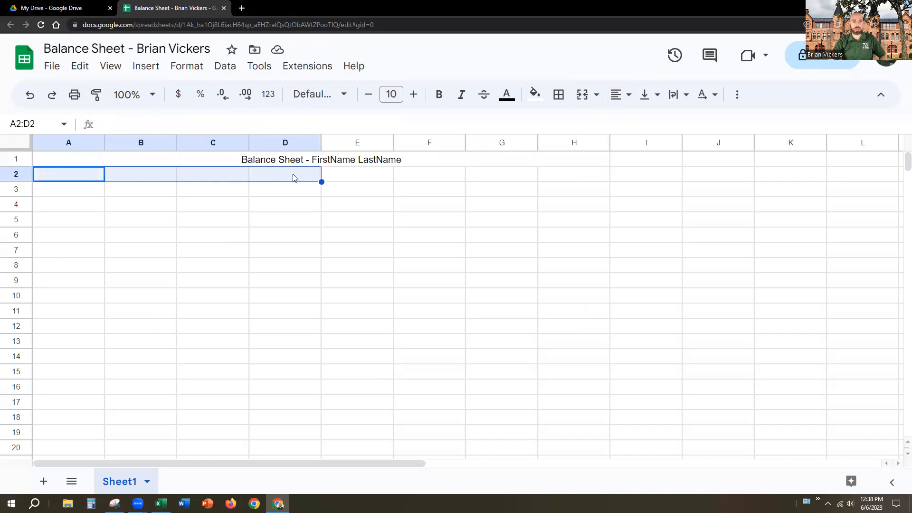
{"action": "left_click_drag", "start_coordinate": [371, 173], "coordinate": [559, 181]}
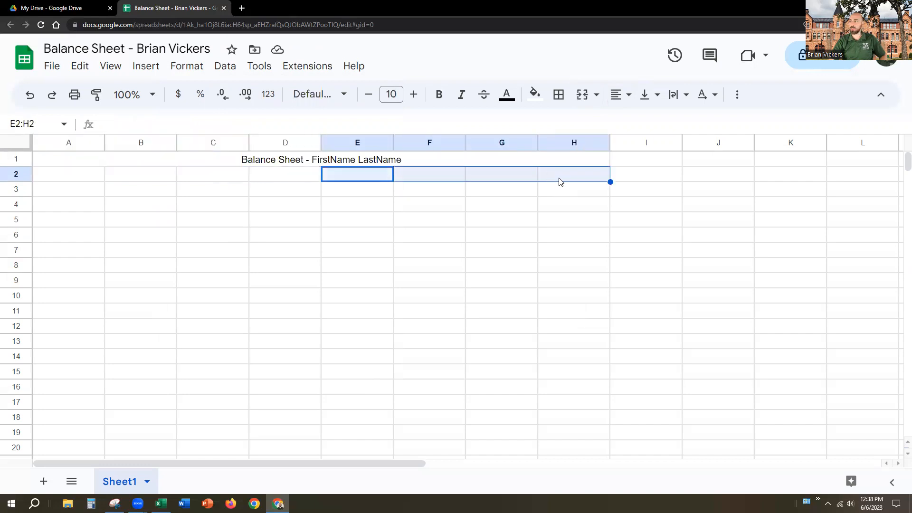
Enter the section heading "Assets" in cell A2
{"action": "left_click", "coordinate": [79, 178]}
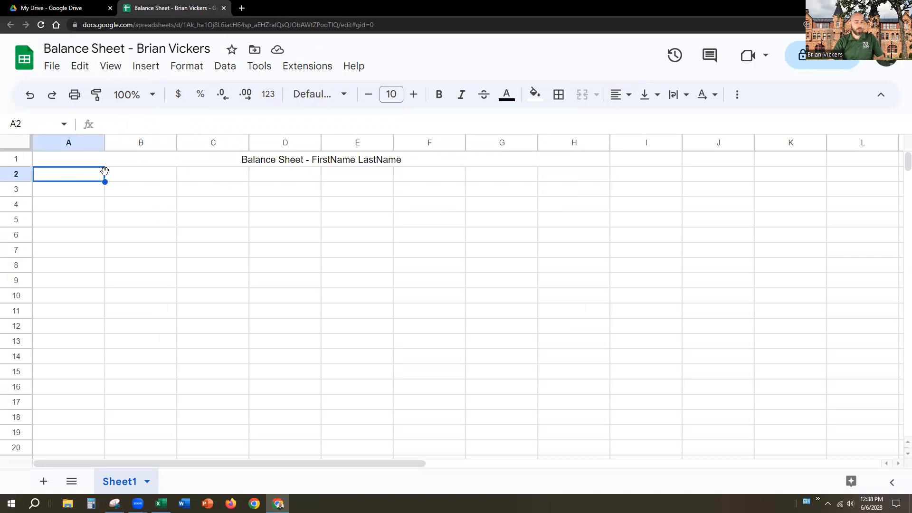
{"action": "type", "text": "Assets"}
{"action": "left_click", "coordinate": [201, 223]}
Merge cells A2 through D2 and center the Assets heading horizontally
{"action": "left_click_drag", "start_coordinate": [101, 177], "coordinate": [295, 179]}
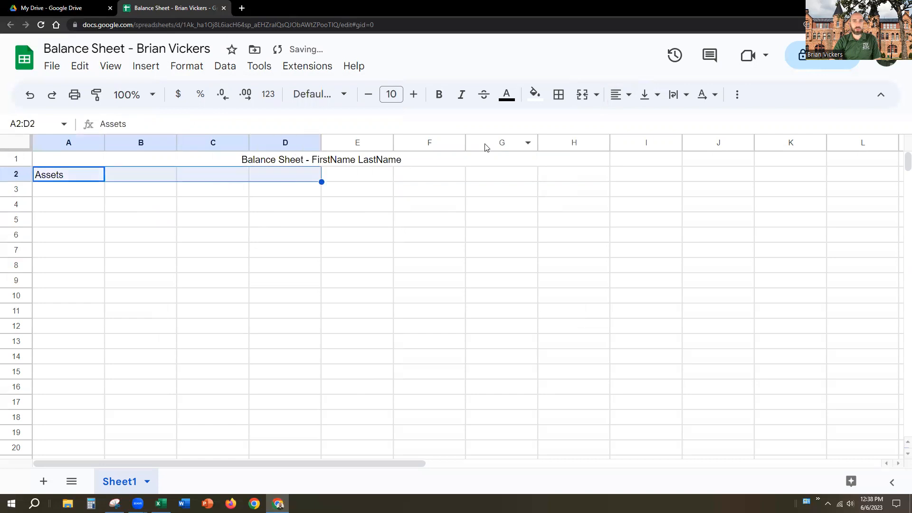
{"action": "left_click", "coordinate": [582, 95]}
{"action": "left_click", "coordinate": [623, 97]}
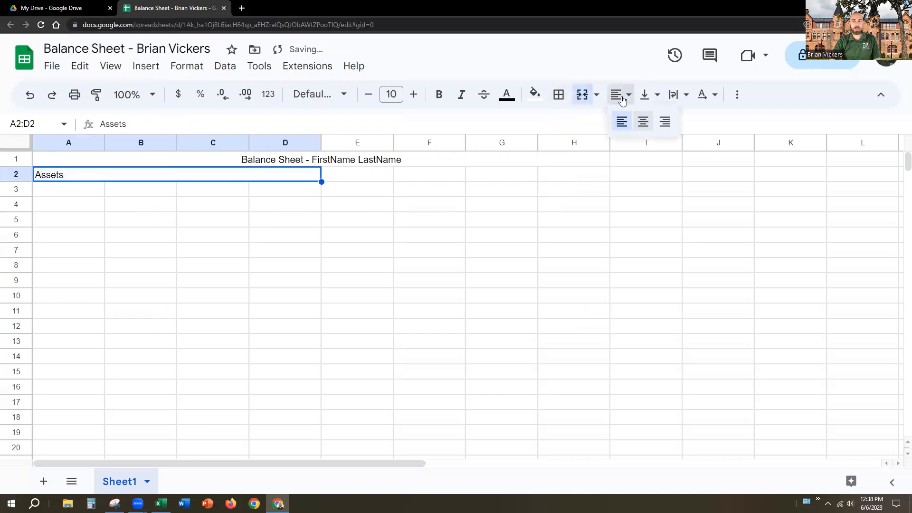
{"action": "left_click", "coordinate": [645, 124]}
Enter the section heading "Liabilities" in cell E2
{"action": "left_click_drag", "start_coordinate": [376, 175], "coordinate": [568, 176]}
{"action": "left_click", "coordinate": [366, 177]}
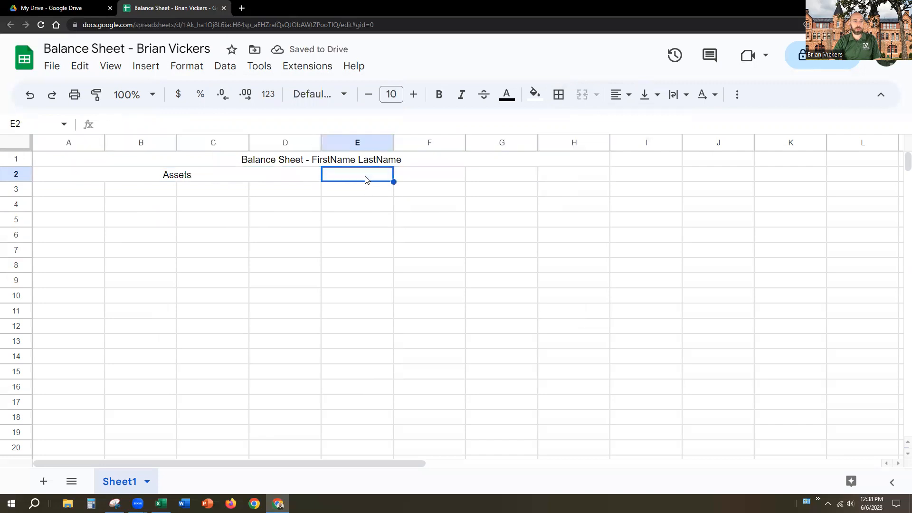
{"action": "type", "text": "Liabilities"}
{"action": "left_click", "coordinate": [373, 233]}
Merge cells E2 through H2 and center the Liabilities heading horizontally
{"action": "left_click_drag", "start_coordinate": [357, 175], "coordinate": [575, 175]}
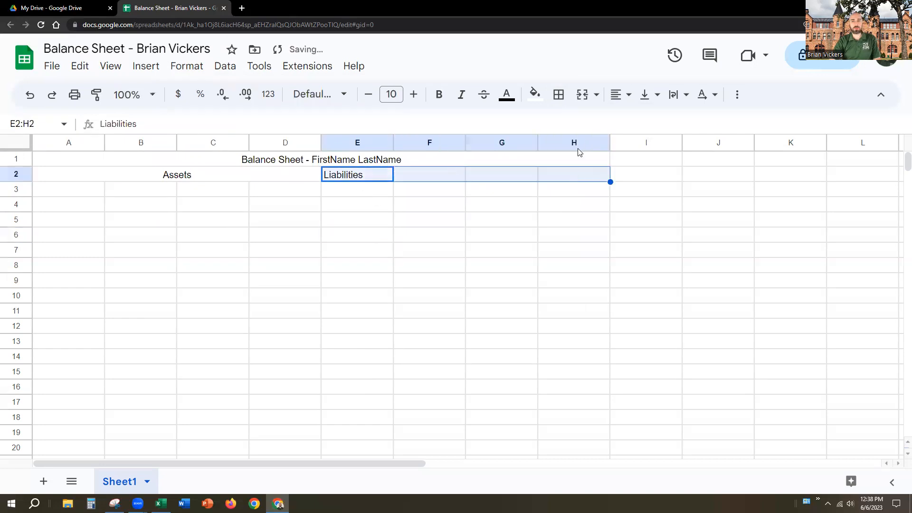
{"action": "left_click", "coordinate": [582, 97]}
{"action": "left_click", "coordinate": [622, 94]}
{"action": "left_click", "coordinate": [641, 120]}
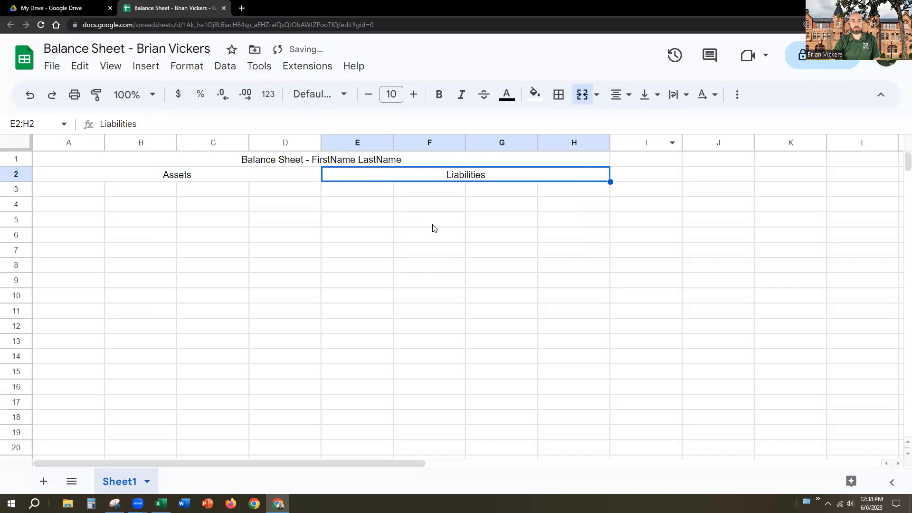
{"action": "left_click", "coordinate": [439, 223]}
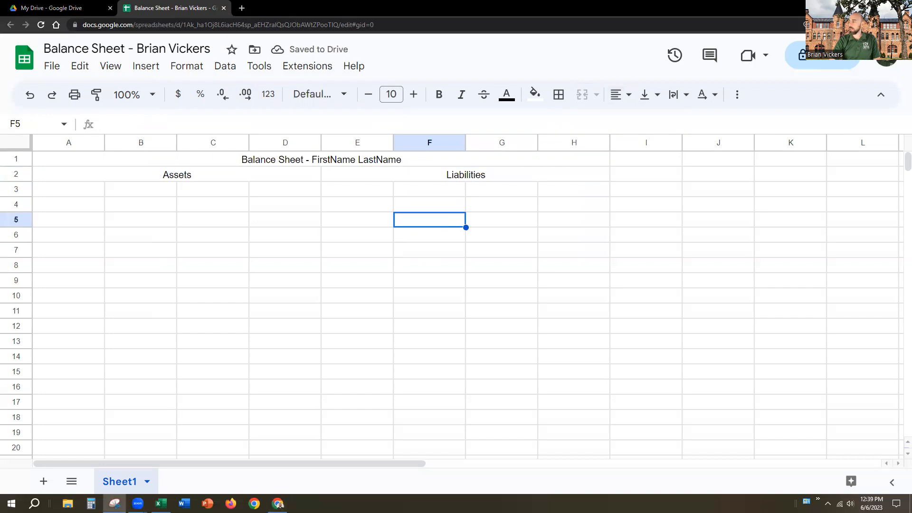
Enter the asset subheadings "Monetary" in cell A3 and "Tangible" in cell C3
{"action": "left_click", "coordinate": [79, 195]}
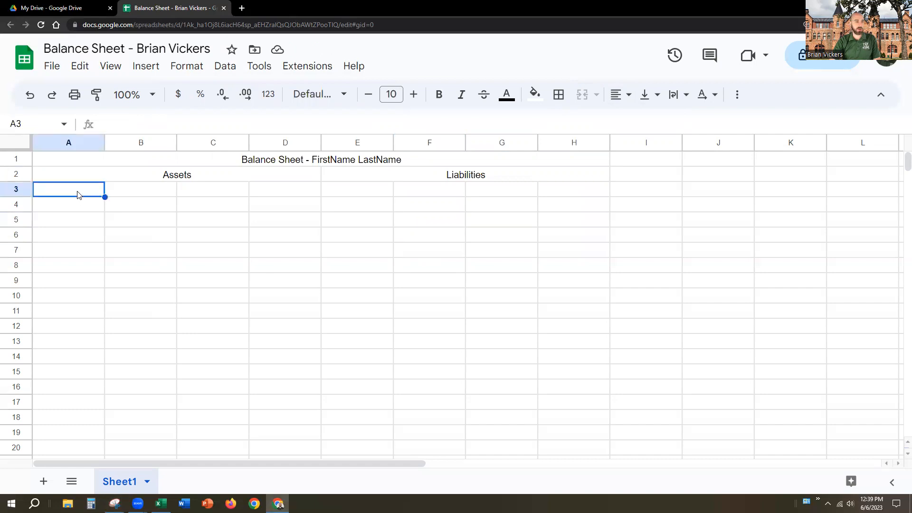
{"action": "type", "text": "Mon"}
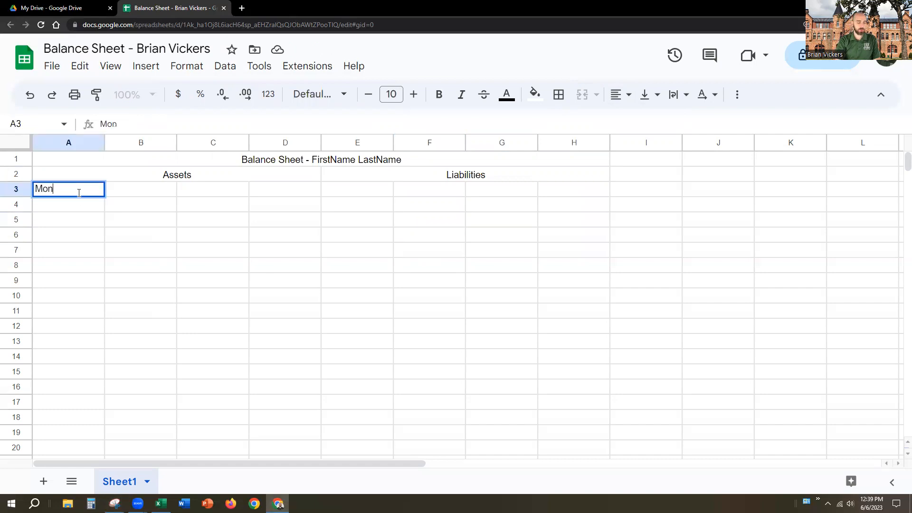
{"action": "type", "text": "etary"}
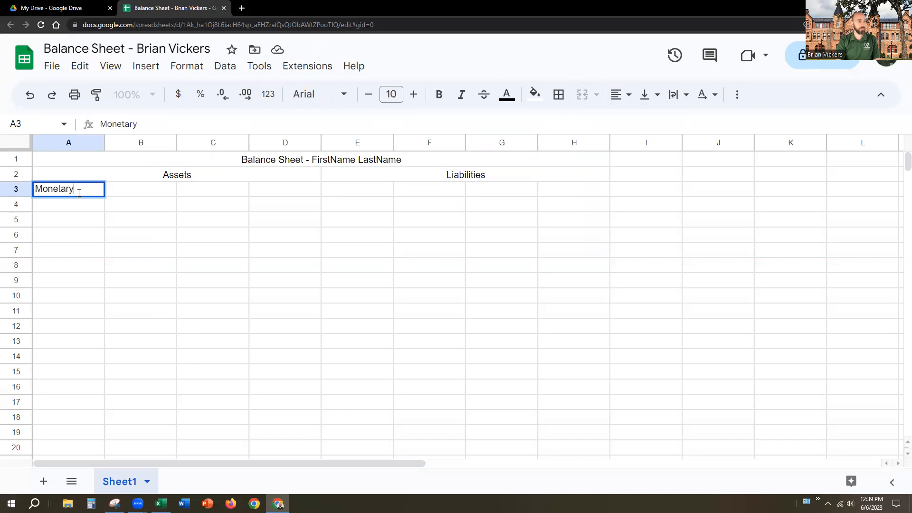
{"action": "left_click", "coordinate": [164, 205]}
{"action": "left_click", "coordinate": [201, 192]}
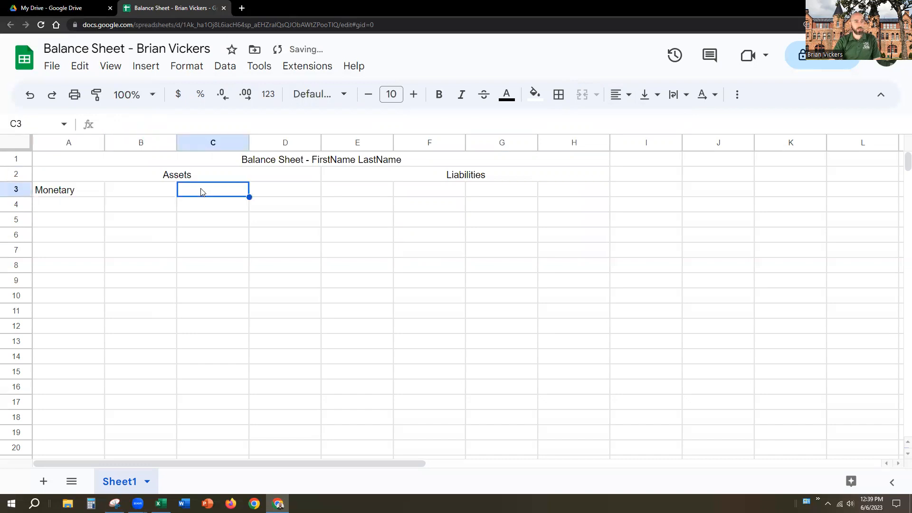
{"action": "type", "text": "Tan"}
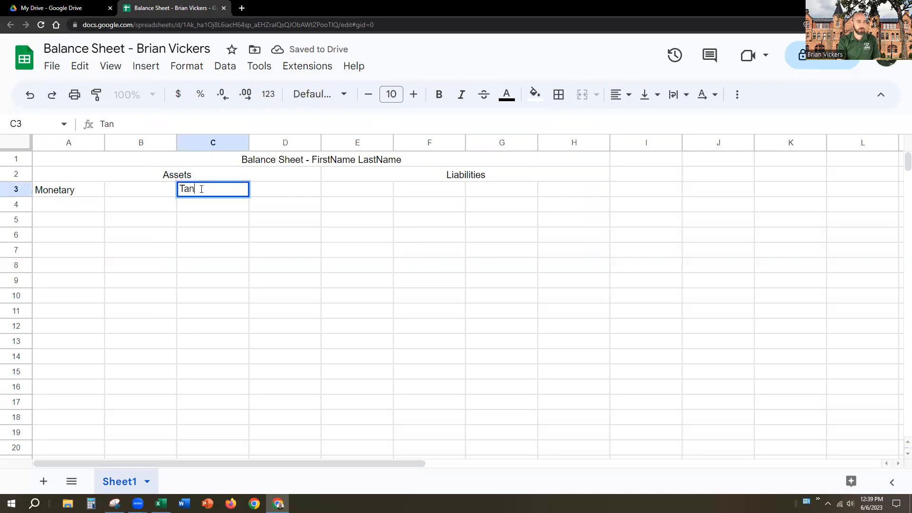
{"action": "type", "text": "gible"}
{"action": "key", "text": "Return"}
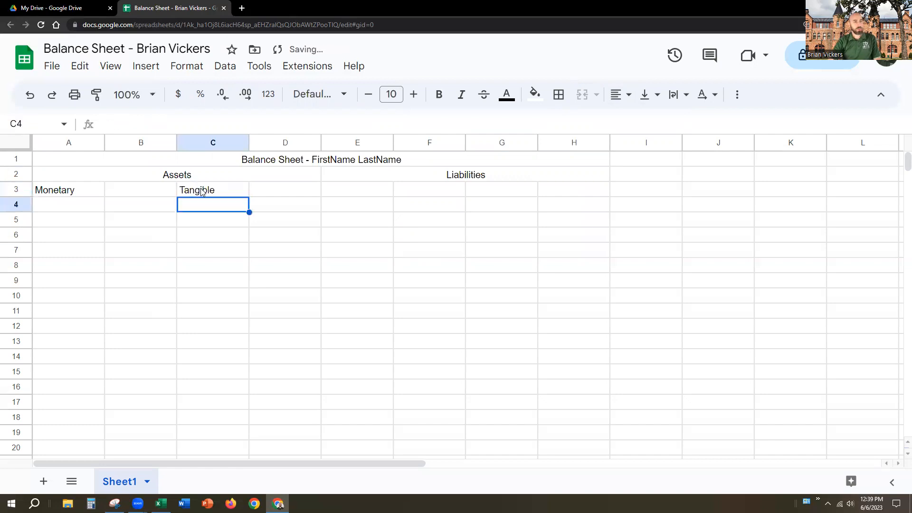
{"action": "key", "text": "Up"}
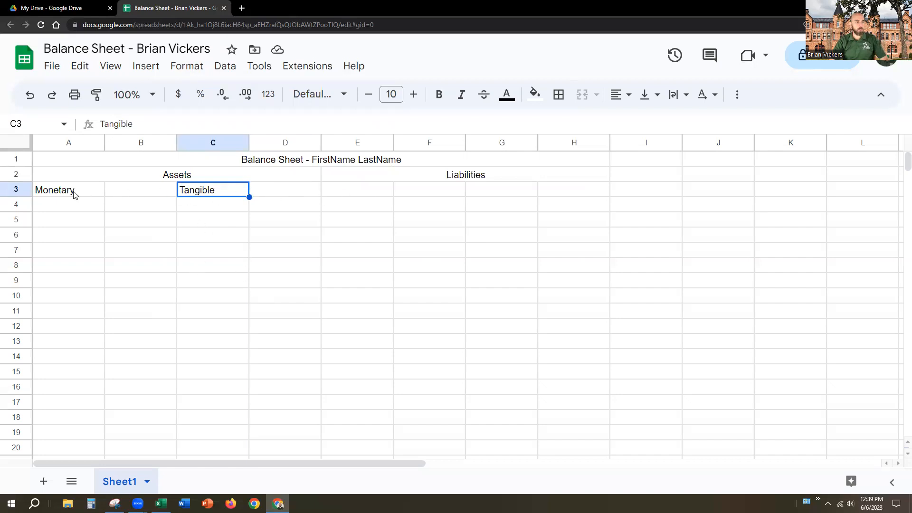
Merge cells A3 and B3 and center the Monetary subheading horizontally
{"action": "left_click_drag", "start_coordinate": [73, 189], "coordinate": [126, 195]}
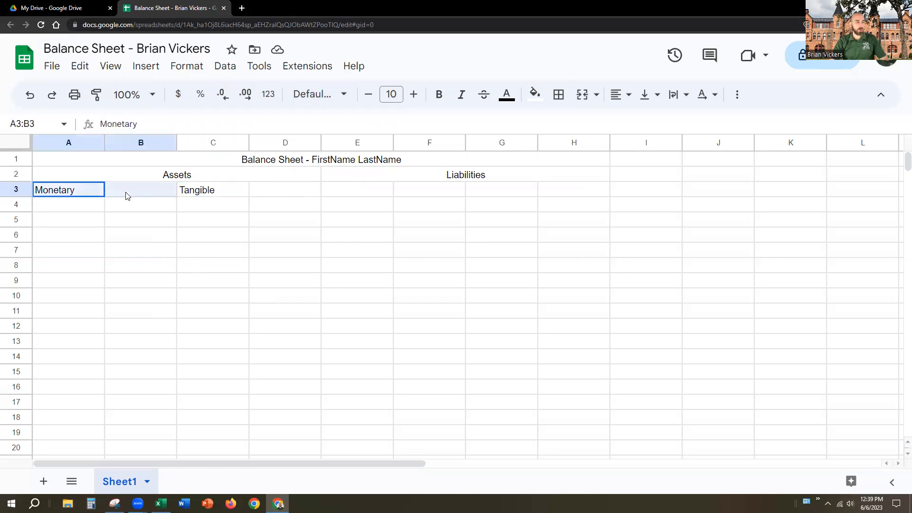
{"action": "left_click", "coordinate": [582, 95]}
{"action": "left_click", "coordinate": [618, 95]}
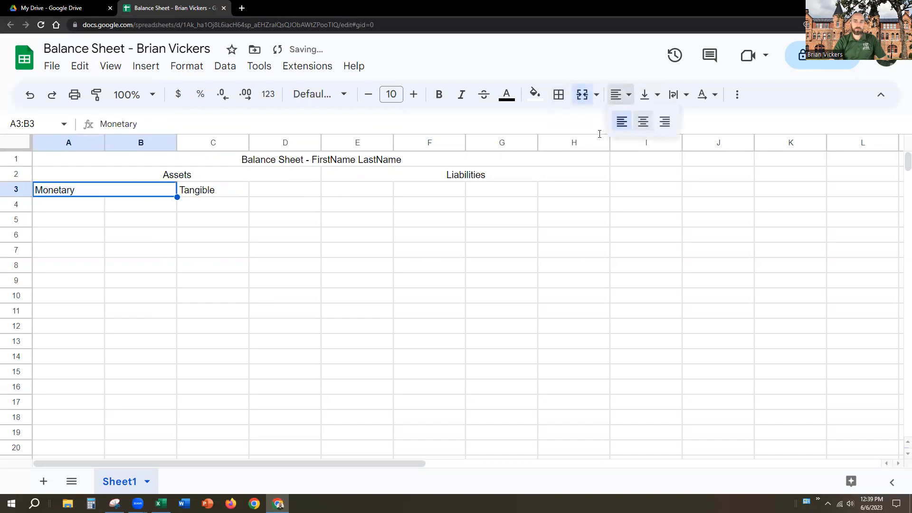
{"action": "left_click", "coordinate": [642, 123]}
Center the Tangible subheading horizontally and merge cells C3 and D3
{"action": "left_click_drag", "start_coordinate": [203, 191], "coordinate": [285, 191]}
{"action": "left_click", "coordinate": [617, 97]}
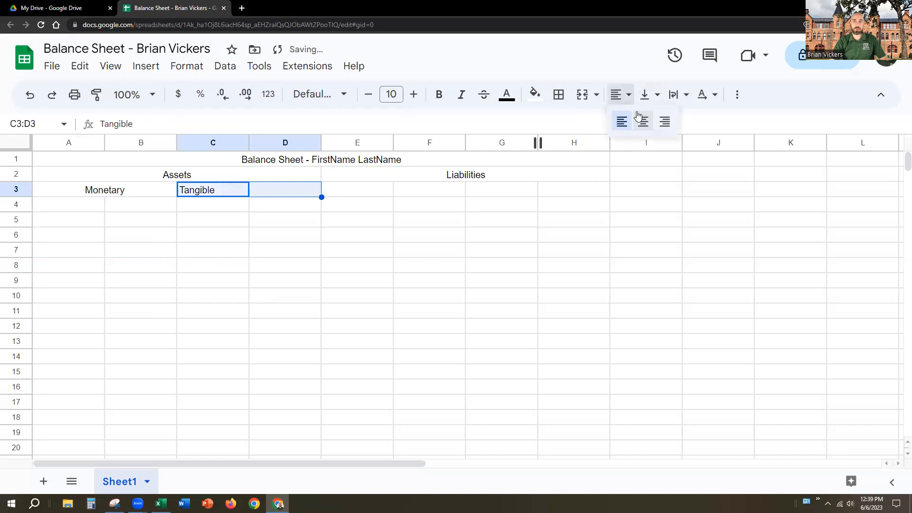
{"action": "left_click", "coordinate": [596, 95]}
{"action": "left_click", "coordinate": [604, 121]}
{"action": "left_click", "coordinate": [356, 264]}
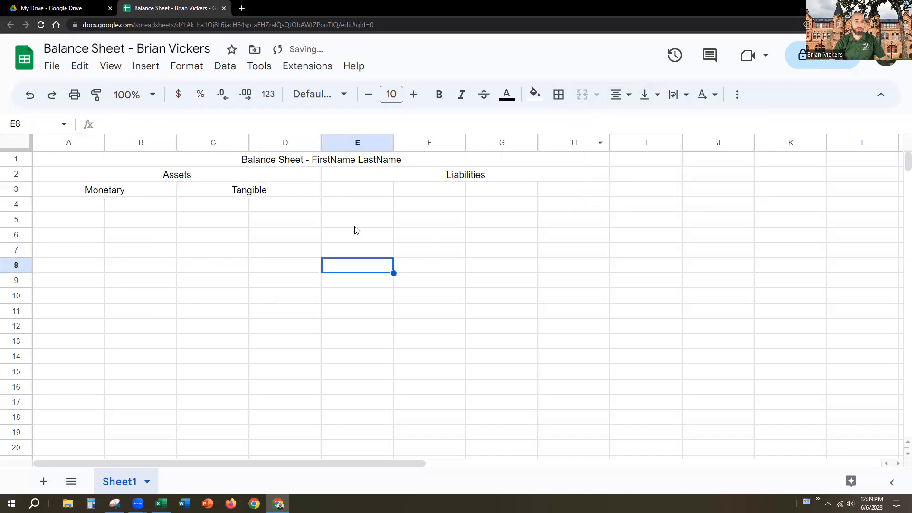
Enter the liability subheading "Short-Term" in cell E3
{"action": "left_click_drag", "start_coordinate": [349, 194], "coordinate": [425, 197]}
{"action": "left_click", "coordinate": [354, 197]}
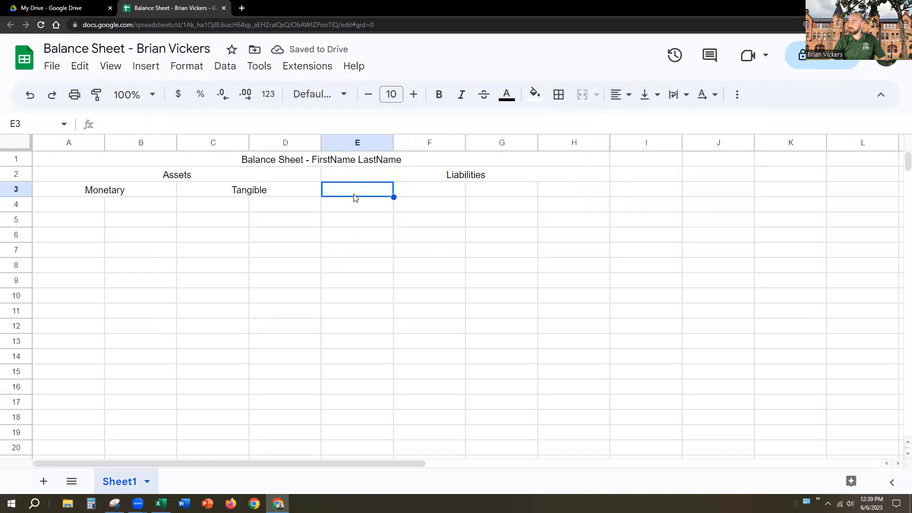
{"action": "type", "text": "ort-Term"}
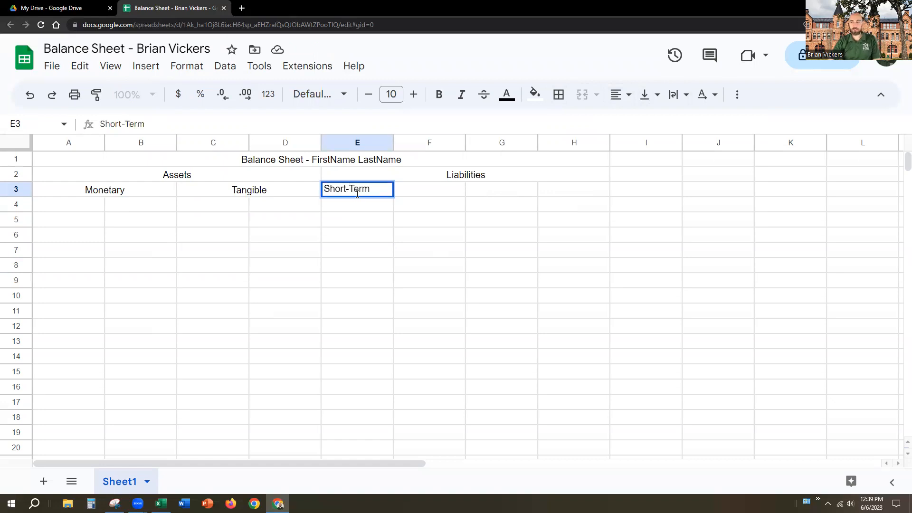
{"action": "left_click", "coordinate": [440, 235]}
Merge cells E3 and F3 for the Short-Term subheading
{"action": "left_click_drag", "start_coordinate": [371, 190], "coordinate": [408, 193]}
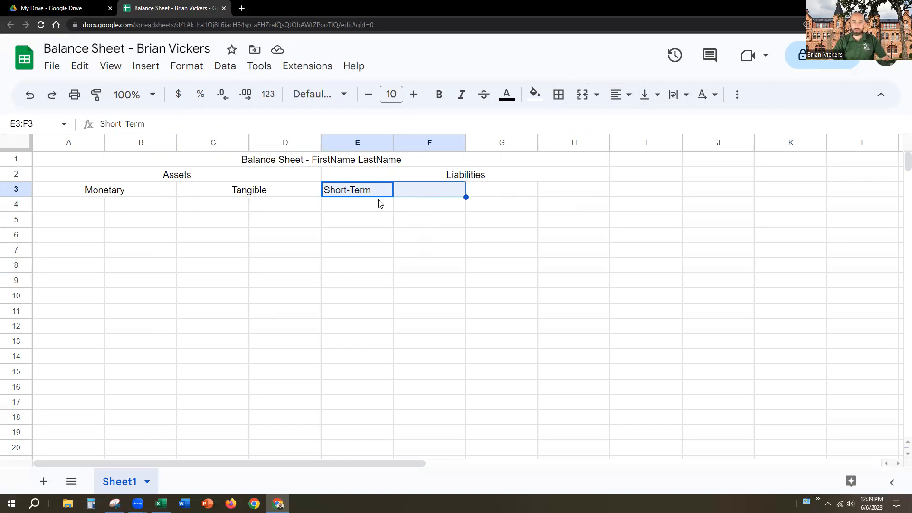
{"action": "left_click", "coordinate": [484, 188]}
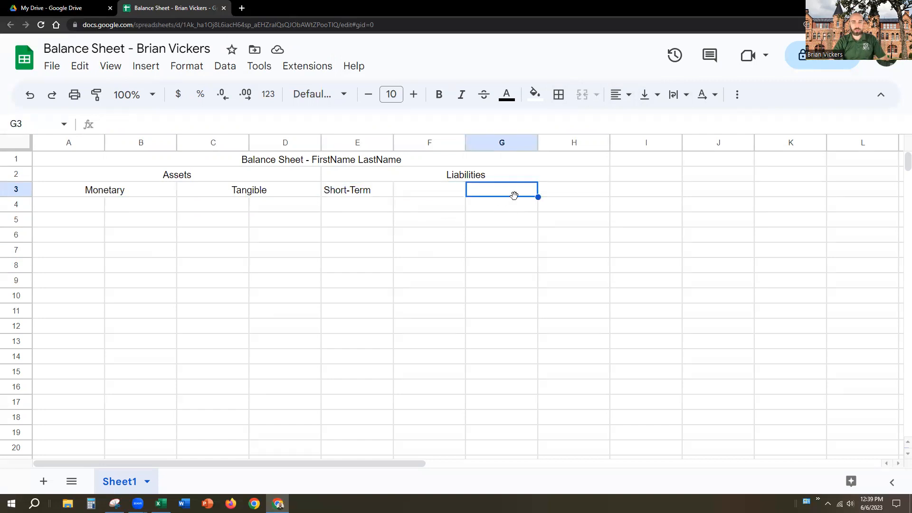
{"action": "left_click_drag", "start_coordinate": [388, 195], "coordinate": [426, 192]}
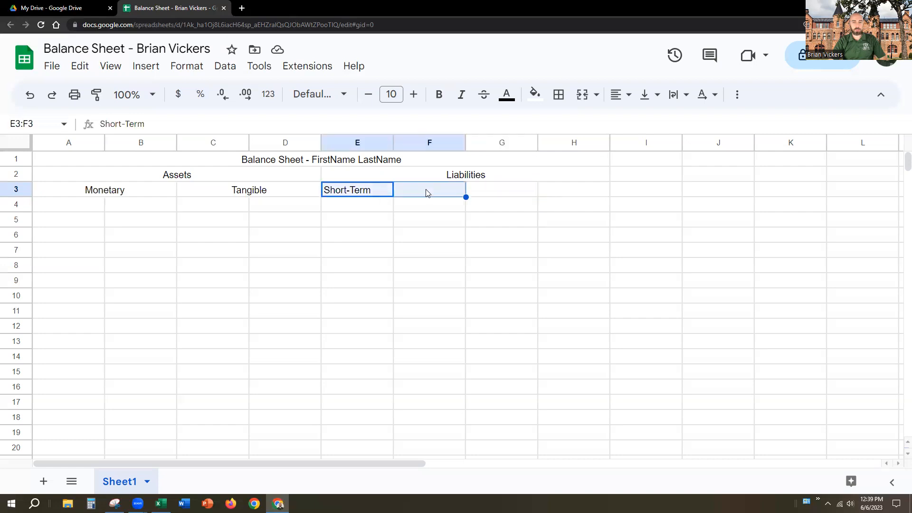
{"action": "left_click", "coordinate": [496, 190]}
{"action": "left_click", "coordinate": [368, 194]}
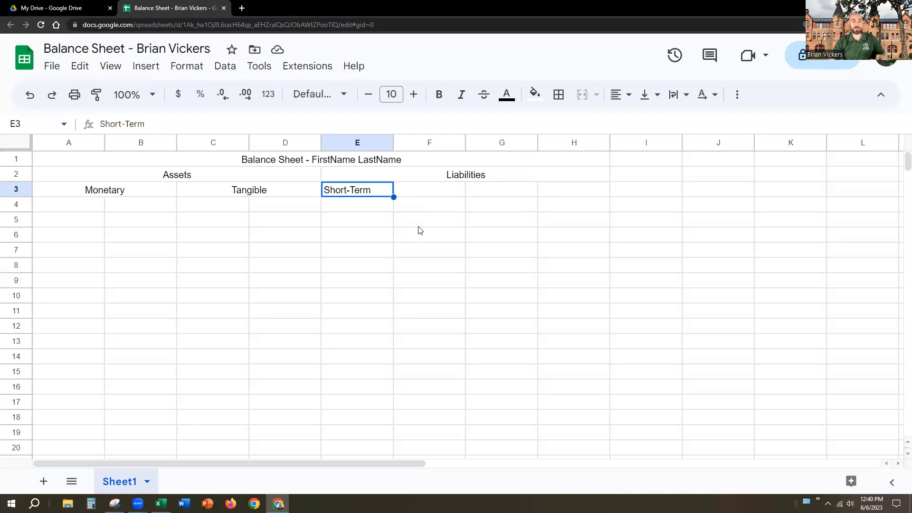
{"action": "left_click", "coordinate": [426, 195]}
{"action": "left_click", "coordinate": [363, 193]}
{"action": "left_click_drag", "start_coordinate": [392, 190], "coordinate": [420, 191]}
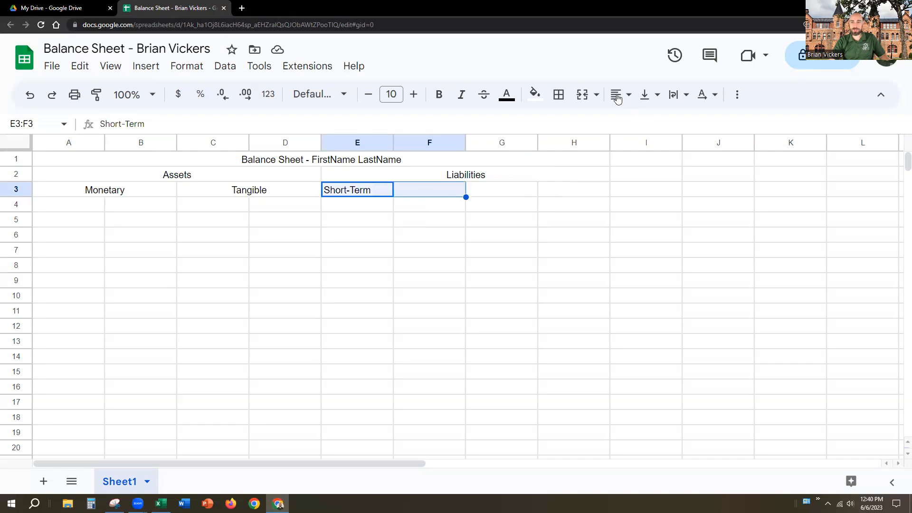
{"action": "left_click", "coordinate": [582, 94]}
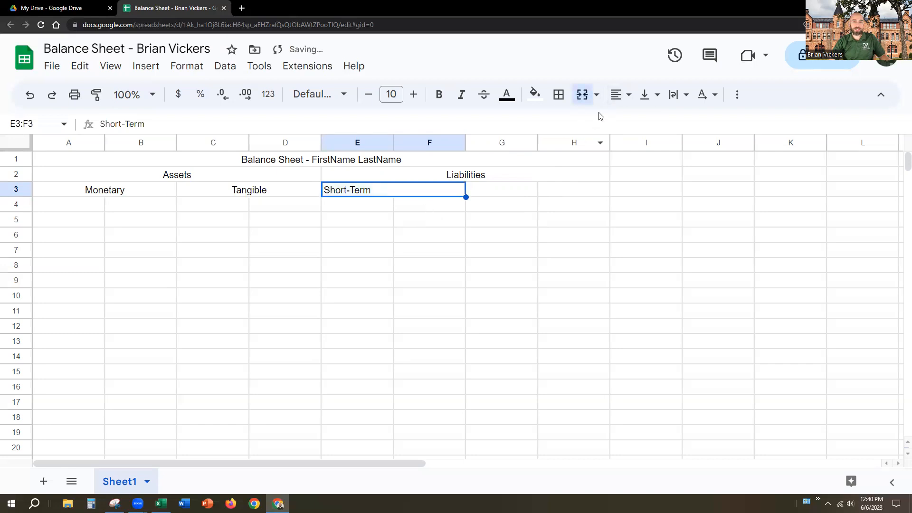
Enter the liability subheading "Long-Term" in cell G3
{"action": "left_click", "coordinate": [494, 193]}
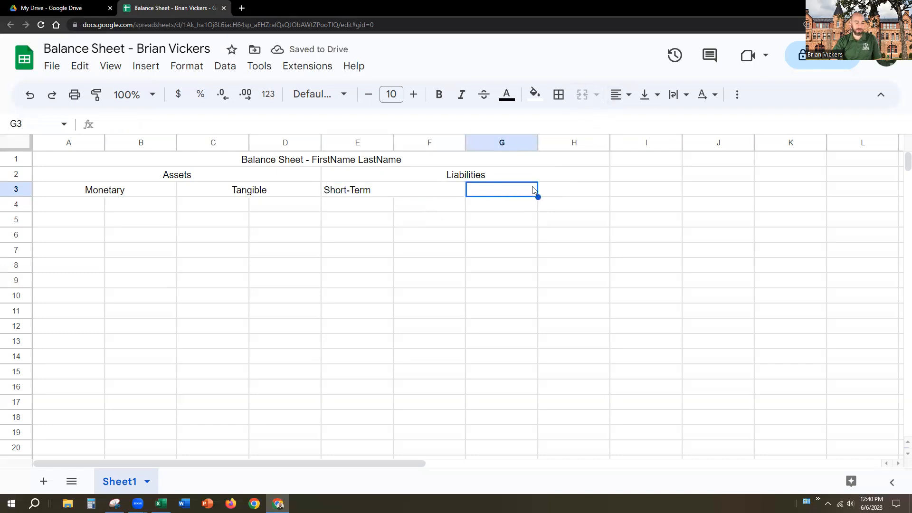
{"action": "type", "text": "Long-"}
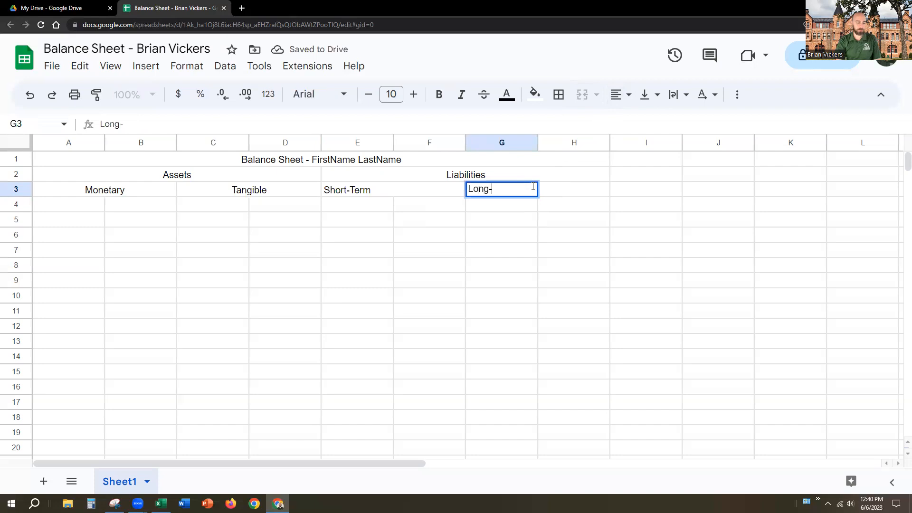
{"action": "type", "text": "Term"}
{"action": "key", "text": "Return"}
Merge cells G3 and H3 and center the Long-Term subheading horizontally
{"action": "left_click_drag", "start_coordinate": [533, 189], "coordinate": [555, 193]}
{"action": "left_click", "coordinate": [582, 94]}
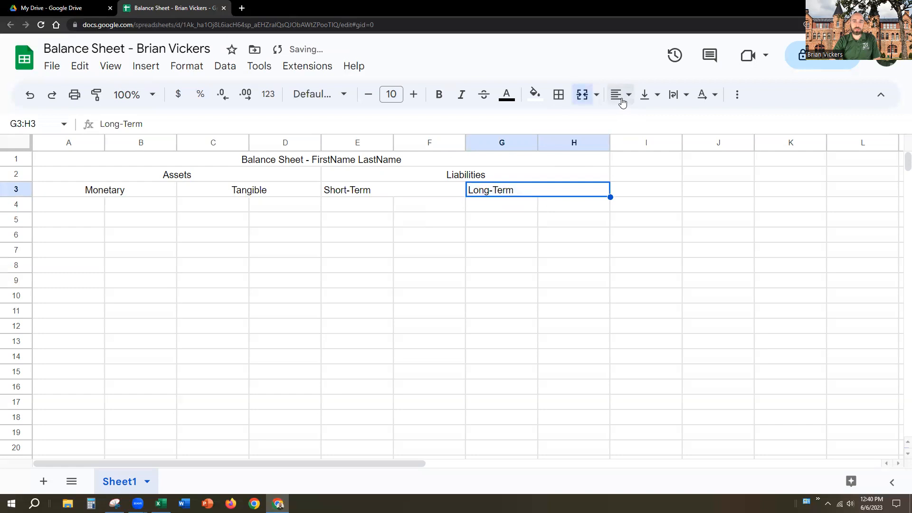
{"action": "left_click", "coordinate": [632, 96]}
{"action": "left_click", "coordinate": [643, 122]}
Center the Short-Term subheading horizontally and have it span the merged cells E3 and F3
{"action": "left_click", "coordinate": [365, 194]}
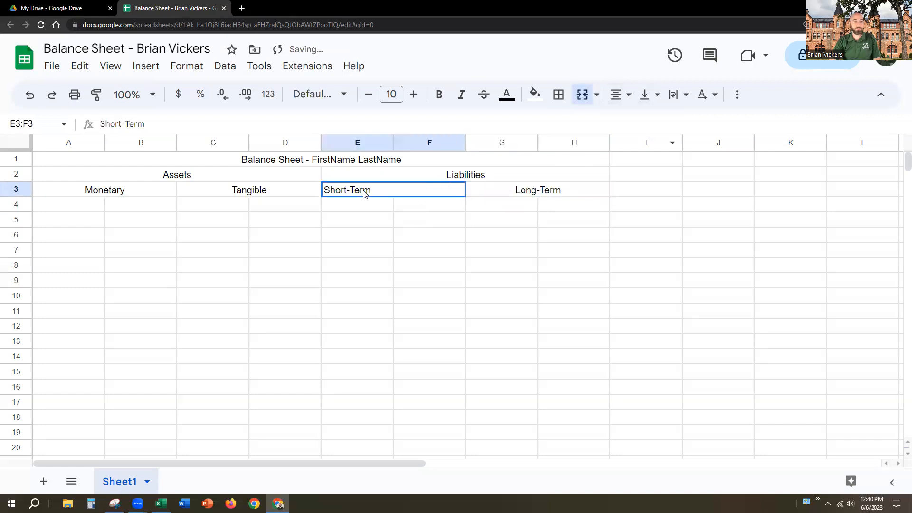
{"action": "left_click", "coordinate": [585, 94]}
{"action": "left_click", "coordinate": [617, 95]}
{"action": "left_click", "coordinate": [643, 122]}
{"action": "left_click", "coordinate": [453, 224]}
{"action": "left_click_drag", "start_coordinate": [380, 190], "coordinate": [418, 190]}
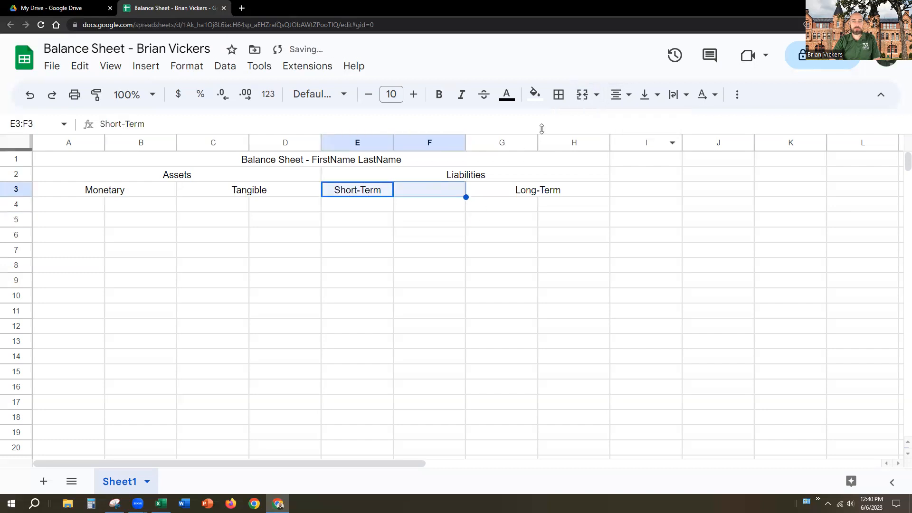
{"action": "left_click", "coordinate": [593, 95]}
{"action": "left_click", "coordinate": [593, 120]}
{"action": "left_click_drag", "start_coordinate": [501, 220], "coordinate": [404, 220]}
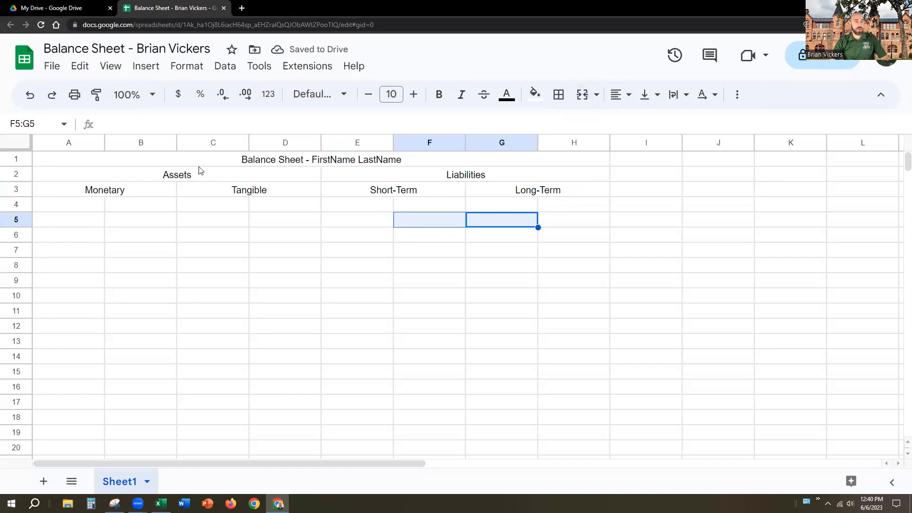
{"action": "left_click", "coordinate": [228, 163]}
{"action": "left_click", "coordinate": [195, 176]}
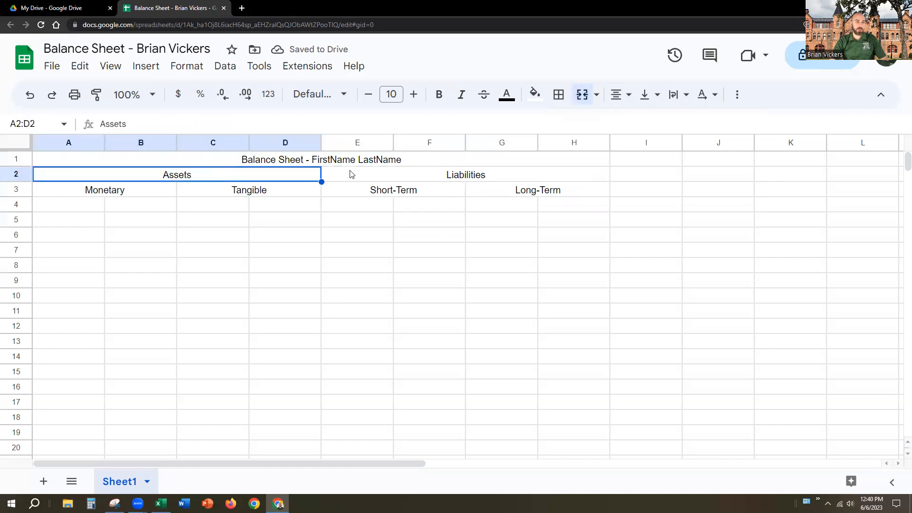
{"action": "left_click", "coordinate": [380, 176]}
{"action": "left_click", "coordinate": [121, 185]}
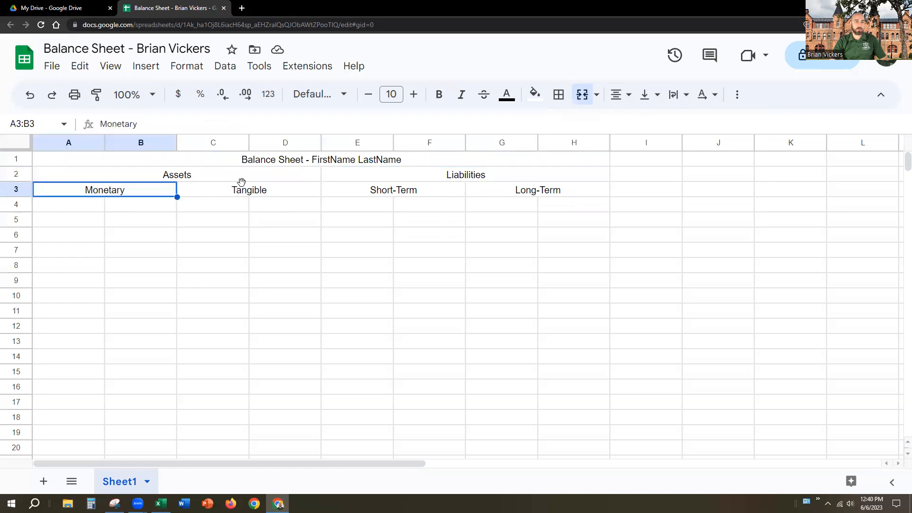
{"action": "left_click", "coordinate": [220, 190]}
{"action": "left_click", "coordinate": [402, 189]}
{"action": "left_click", "coordinate": [507, 193]}
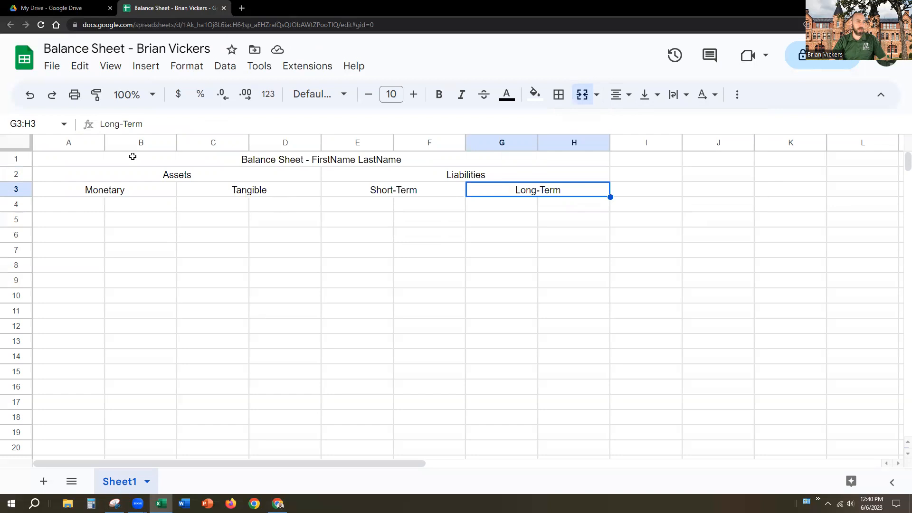
Copy the account and total labels in A1:G9 on Sheet2 of the Excel workbook IS3083_Data_File_2
{"action": "left_click_drag", "start_coordinate": [34, 131], "coordinate": [353, 205]}
{"action": "key", "text": "ctrl+c"}
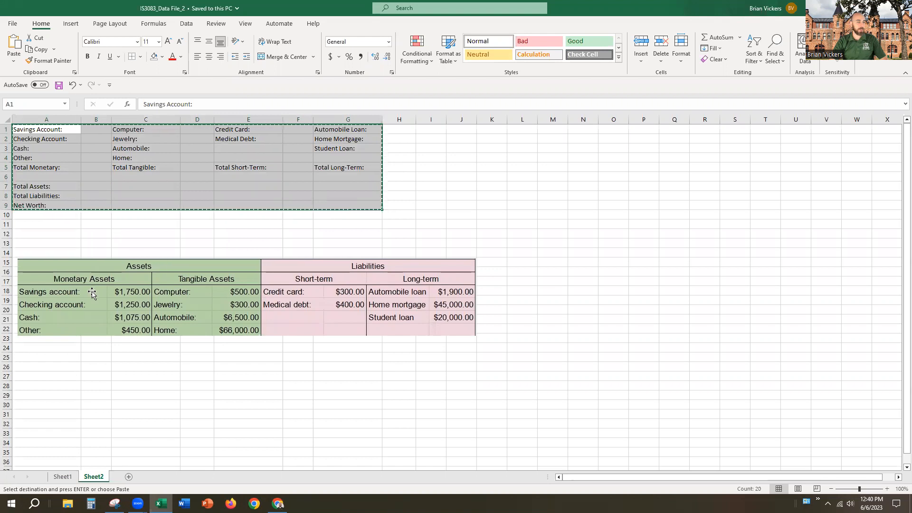
{"action": "left_click", "coordinate": [193, 292]}
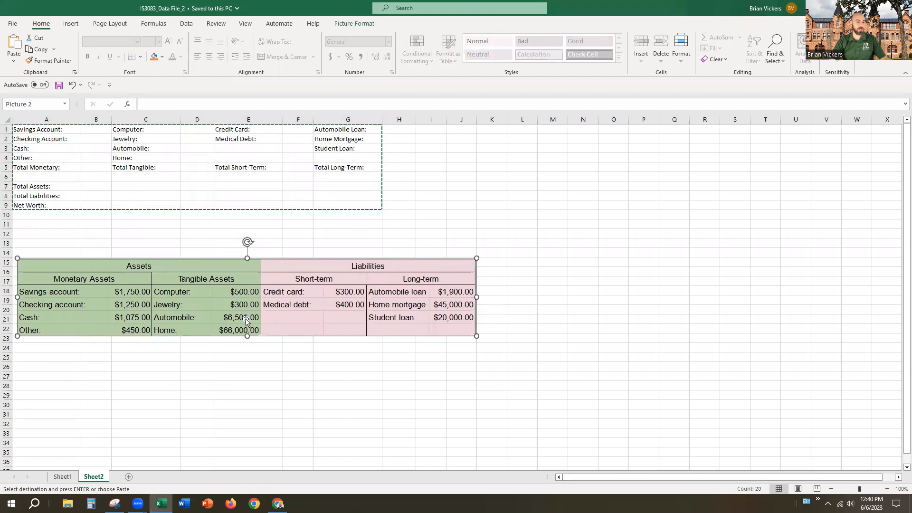
{"action": "left_click", "coordinate": [119, 167]}
{"action": "left_click_drag", "start_coordinate": [30, 129], "coordinate": [360, 210]}
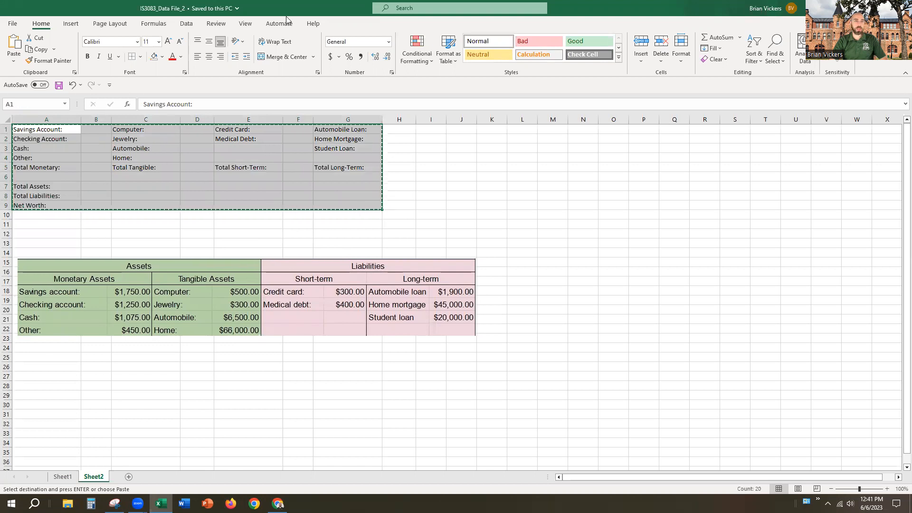
Switch to the Google Sheets balance sheet and paste the copied labels starting at cell A4
{"action": "key", "text": "alt+Tab"}
{"action": "left_click", "coordinate": [46, 205]}
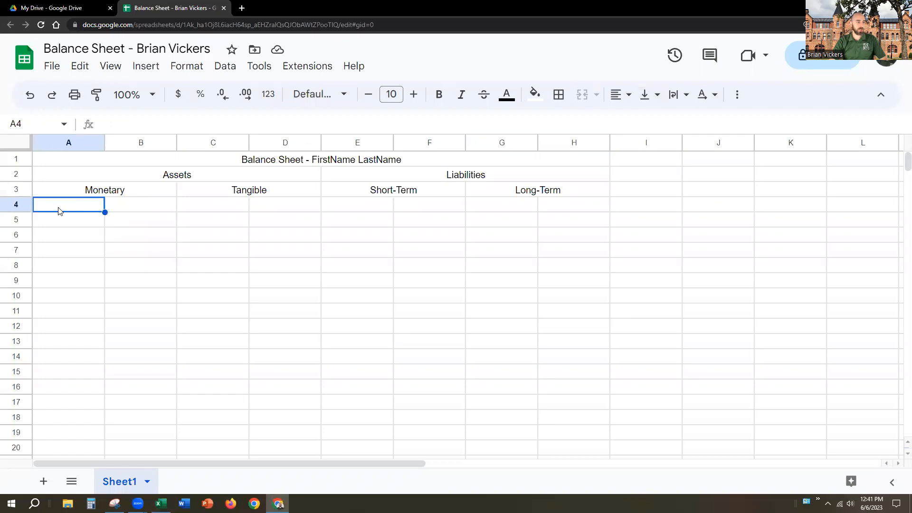
{"action": "key", "text": "ctrl+v"}
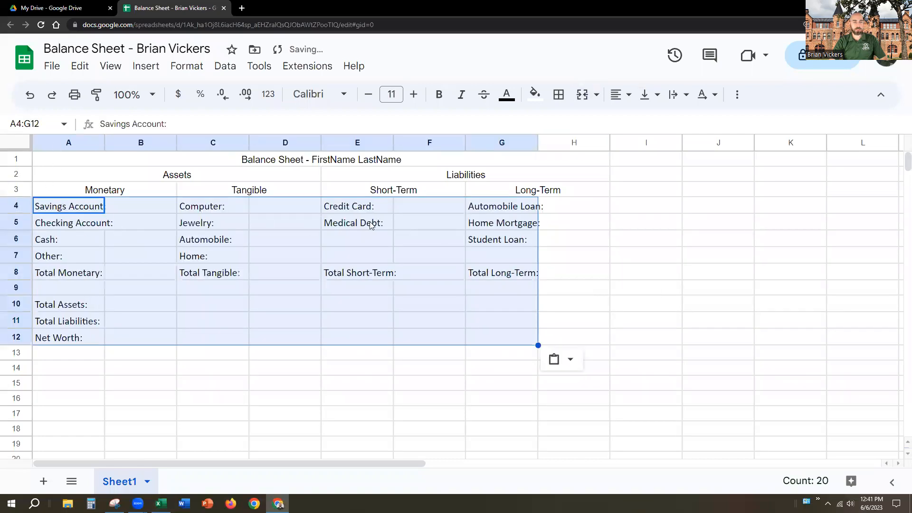
Widen column A so the Monetary asset labels fit inside their cells
{"action": "left_click", "coordinate": [200, 285]}
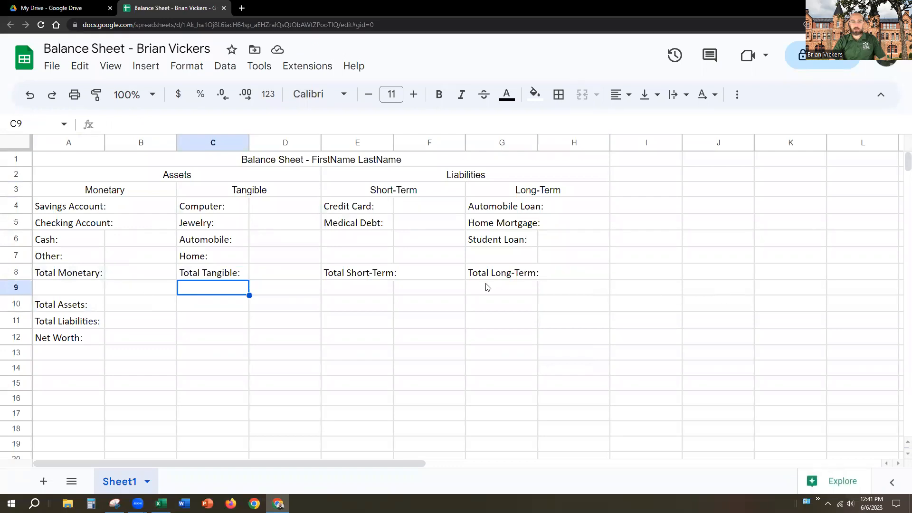
{"action": "left_click", "coordinate": [227, 305]}
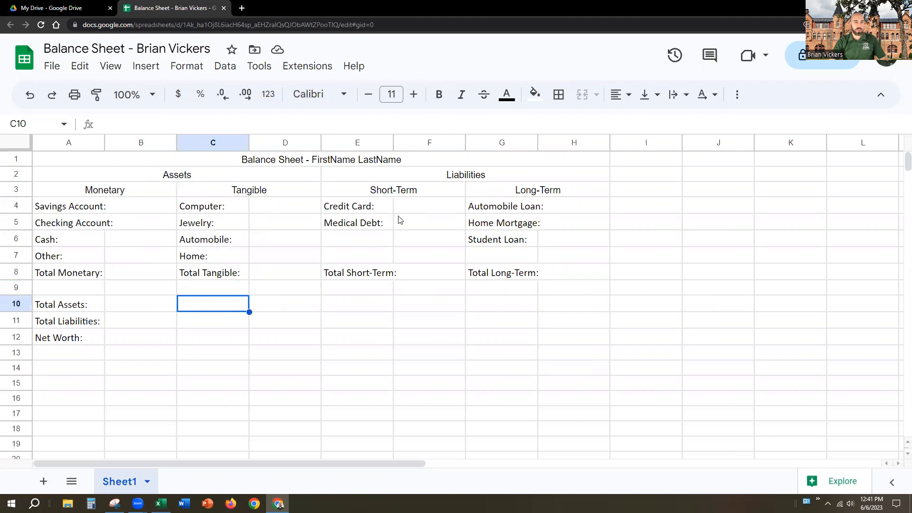
{"action": "left_click", "coordinate": [374, 280]}
{"action": "left_click", "coordinate": [218, 290]}
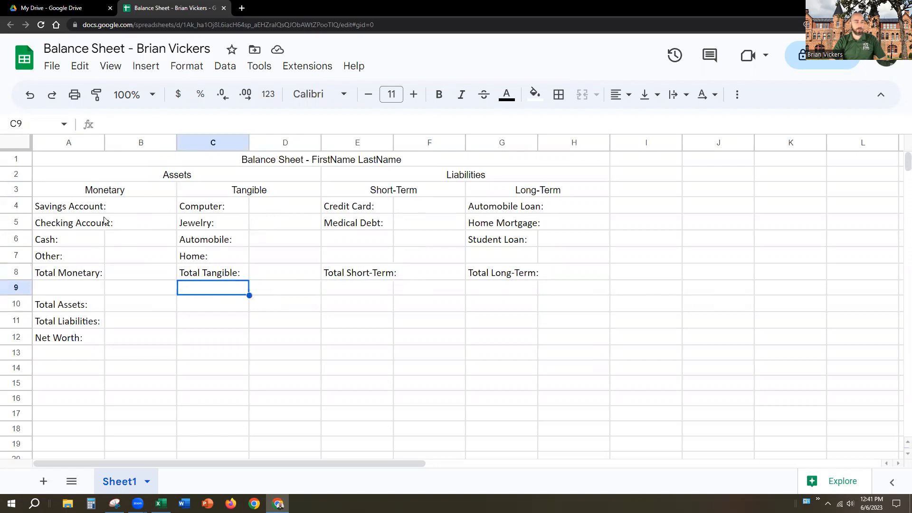
{"action": "left_click_drag", "start_coordinate": [104, 142], "coordinate": [119, 143]}
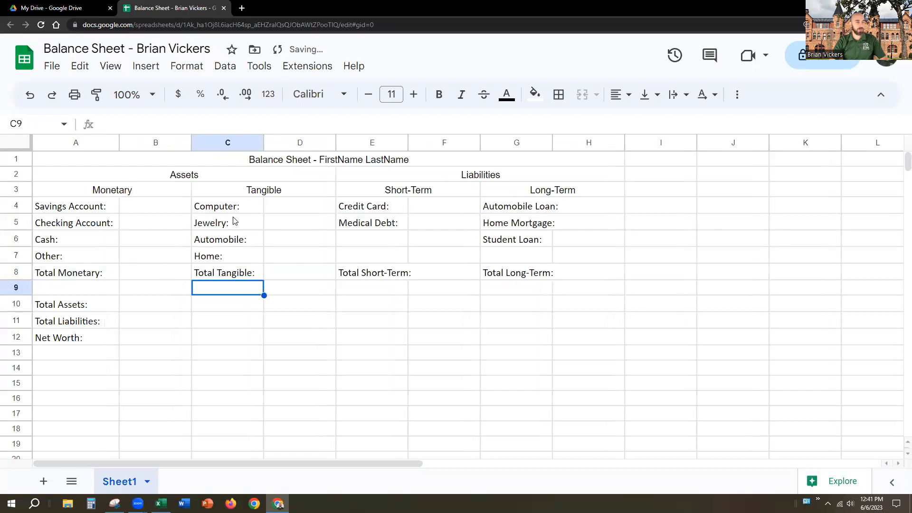
Enter a test value of 5 in cell F8 next to the Total Short-Term label, and clear it
{"action": "left_click", "coordinate": [407, 275]}
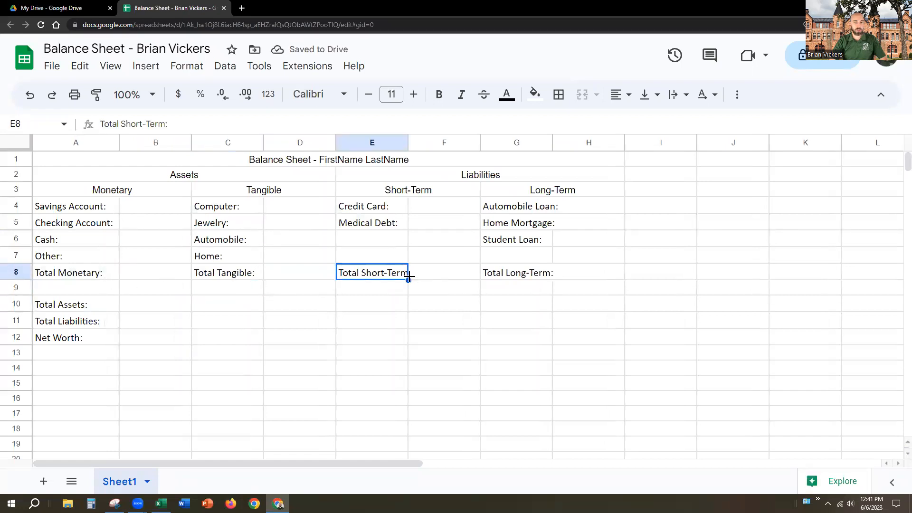
{"action": "left_click", "coordinate": [413, 292]}
{"action": "left_click", "coordinate": [435, 264]}
{"action": "type", "text": "5"}
{"action": "key", "text": "Return"}
{"action": "left_click", "coordinate": [391, 276]}
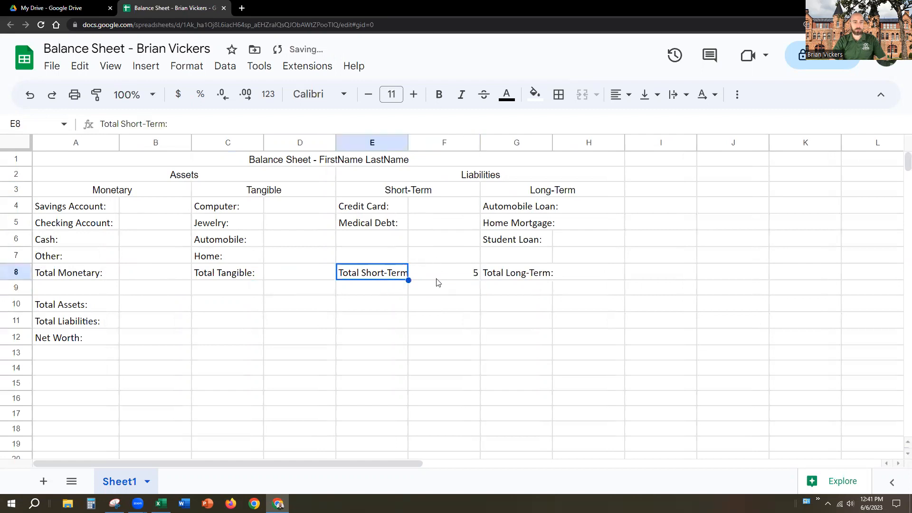
{"action": "left_click", "coordinate": [451, 271]}
{"action": "key", "text": "Delete"}
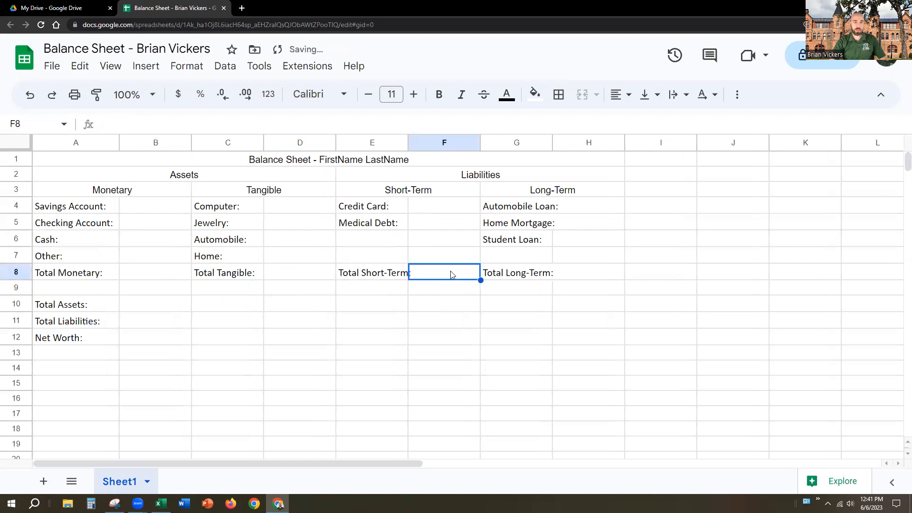
Widen columns E and G so the Short-Term and Long-Term liability labels fit inside their cells
{"action": "left_click_drag", "start_coordinate": [408, 142], "coordinate": [416, 143]}
{"action": "left_click_drag", "start_coordinate": [560, 143], "coordinate": [574, 142]}
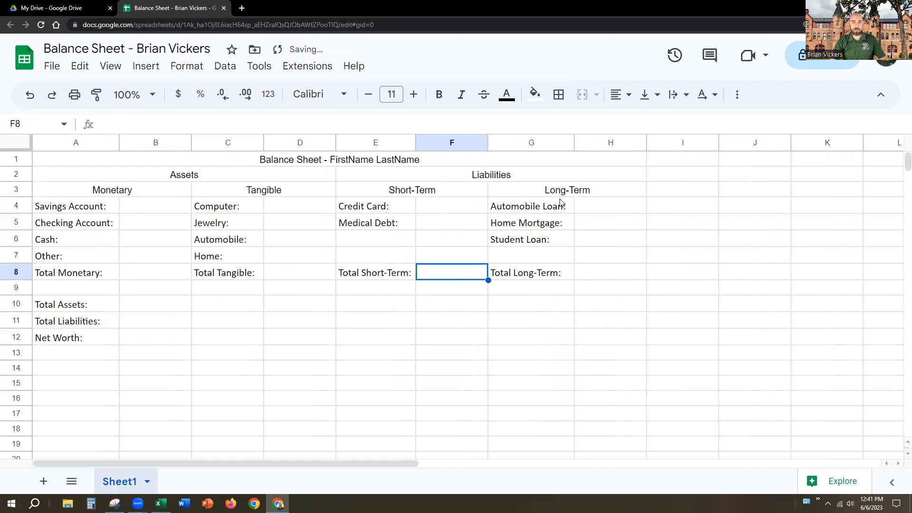
{"action": "left_click", "coordinate": [385, 279]}
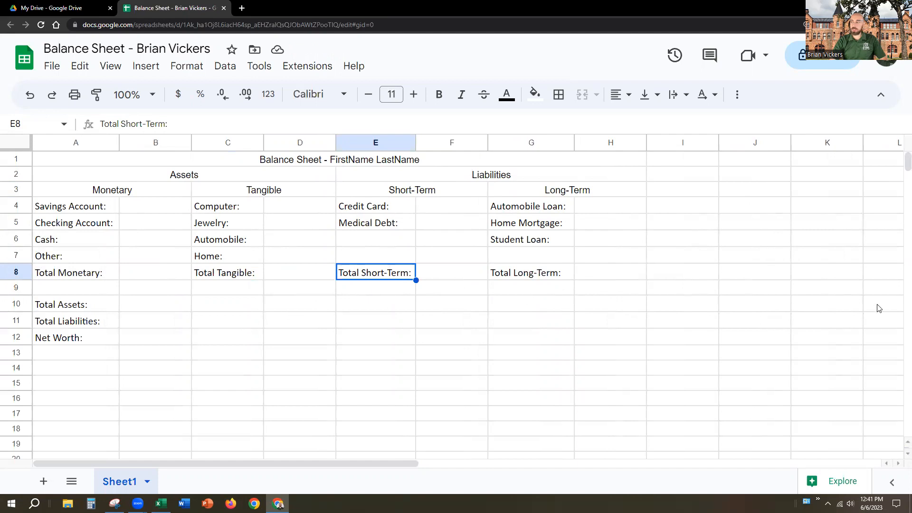
{"action": "left_click", "coordinate": [425, 343]}
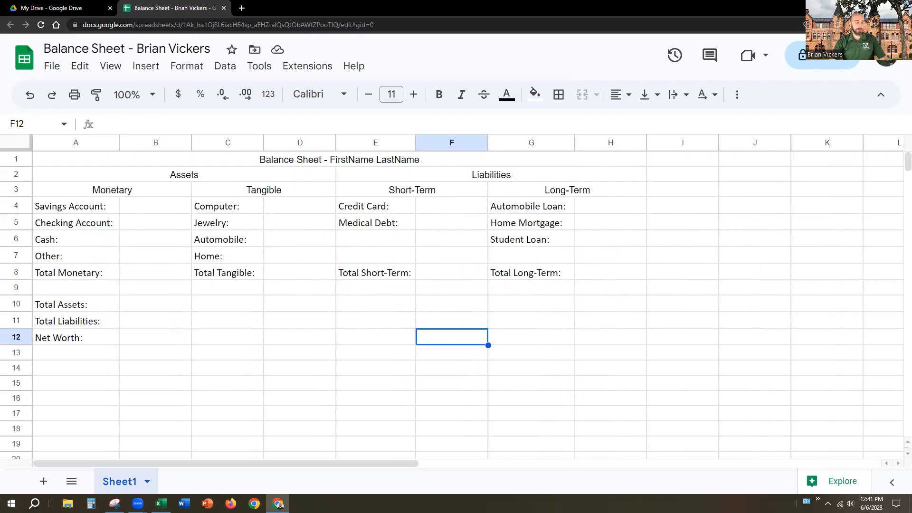
Bring up the Snipping Tool image of the finished balance sheet, examine its colors and layout, and minimize it
{"action": "mouse_move", "coordinate": [138, 503]}
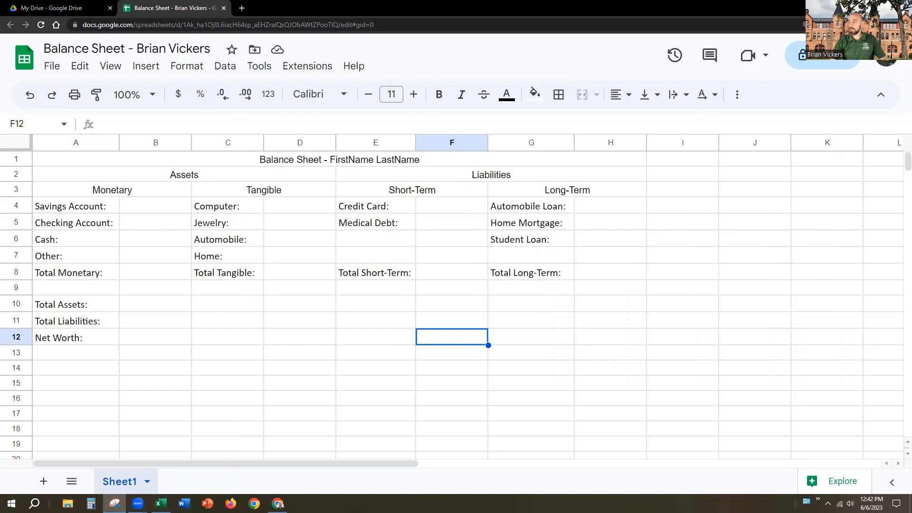
{"action": "left_click_drag", "start_coordinate": [911, 103], "coordinate": [353, 103]}
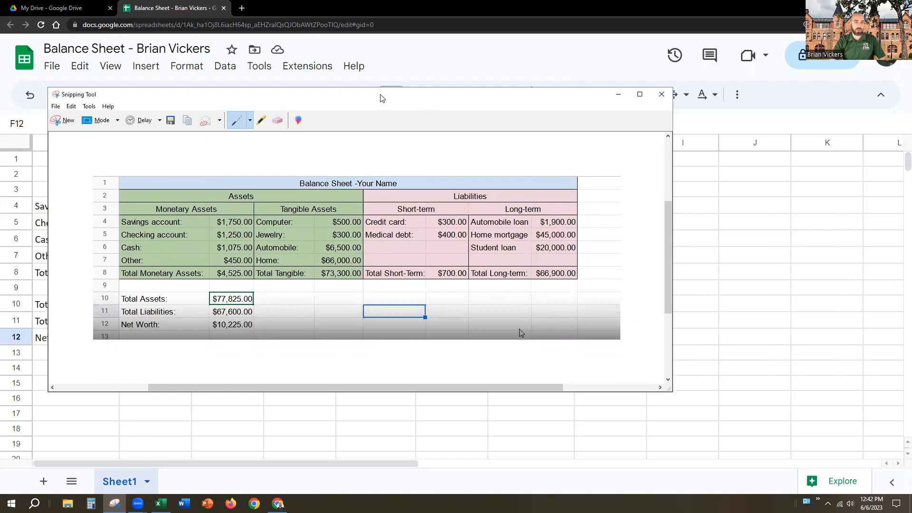
{"action": "left_click_drag", "start_coordinate": [386, 99], "coordinate": [458, 156]}
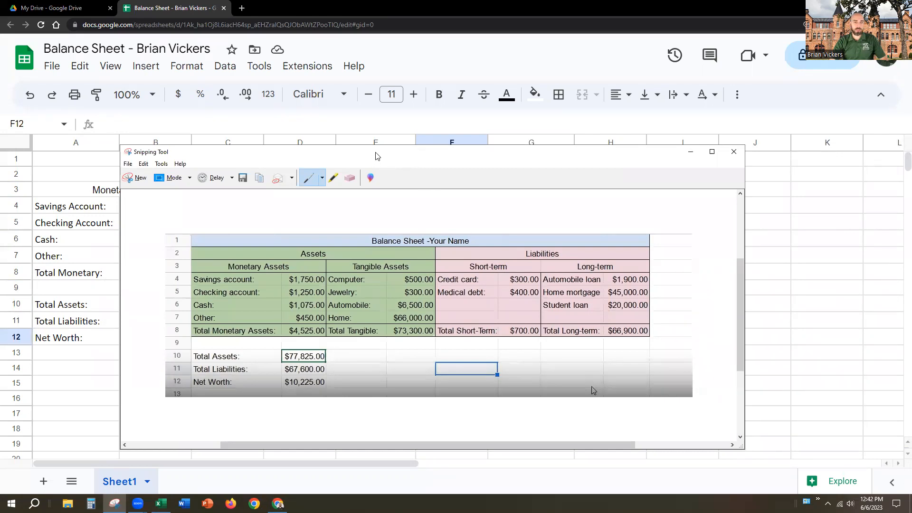
{"action": "left_click", "coordinate": [691, 152]}
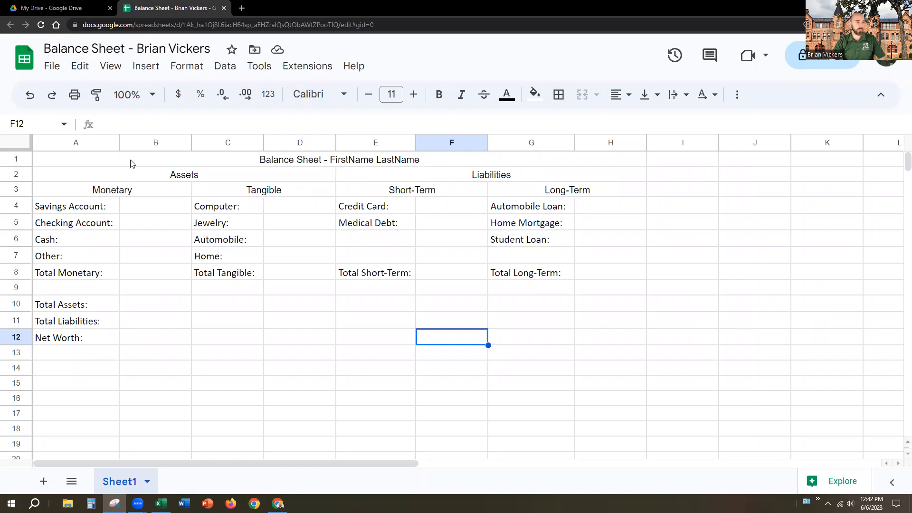
Fill the merged title cell A1:H1 with a medium light blue
{"action": "left_click", "coordinate": [242, 164]}
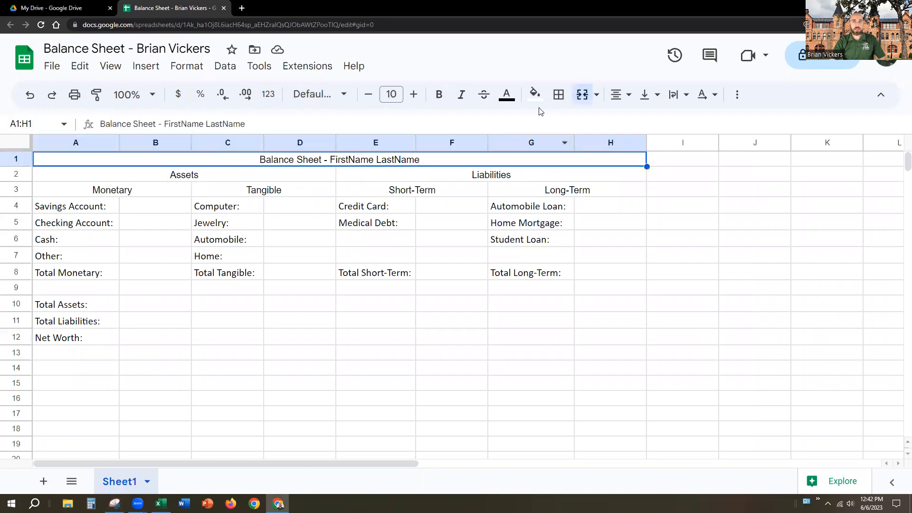
{"action": "left_click", "coordinate": [535, 95]}
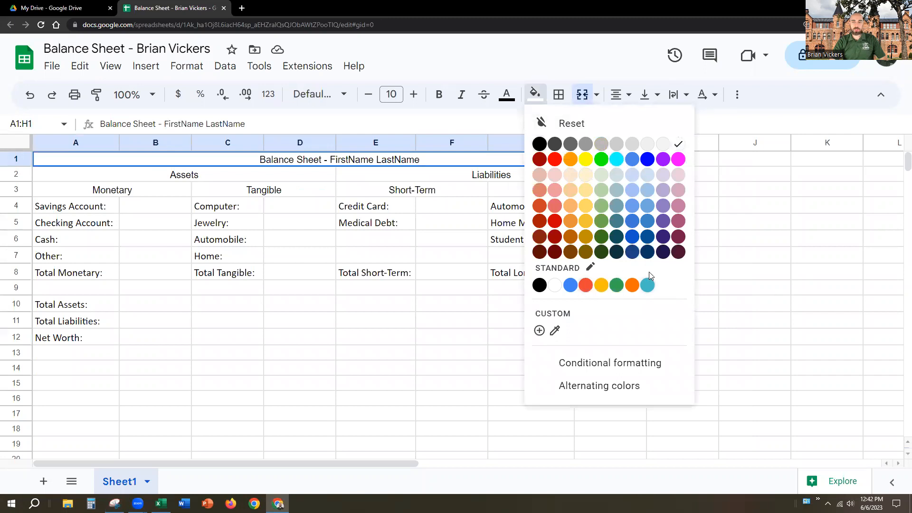
{"action": "left_click", "coordinate": [648, 193]}
{"action": "left_click", "coordinate": [628, 206]}
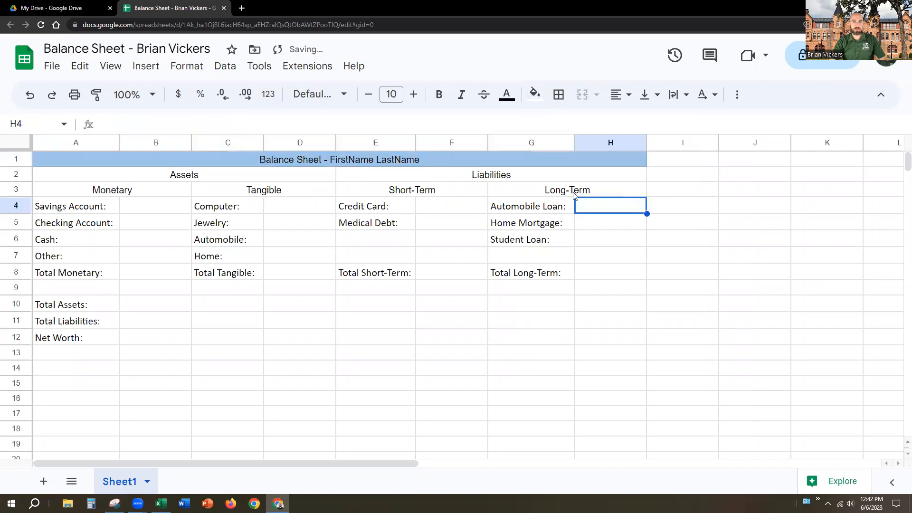
Change the fill of the merged title cell A1:H1 to a pale cornflower blue
{"action": "left_click", "coordinate": [279, 164]}
{"action": "left_click", "coordinate": [536, 93]}
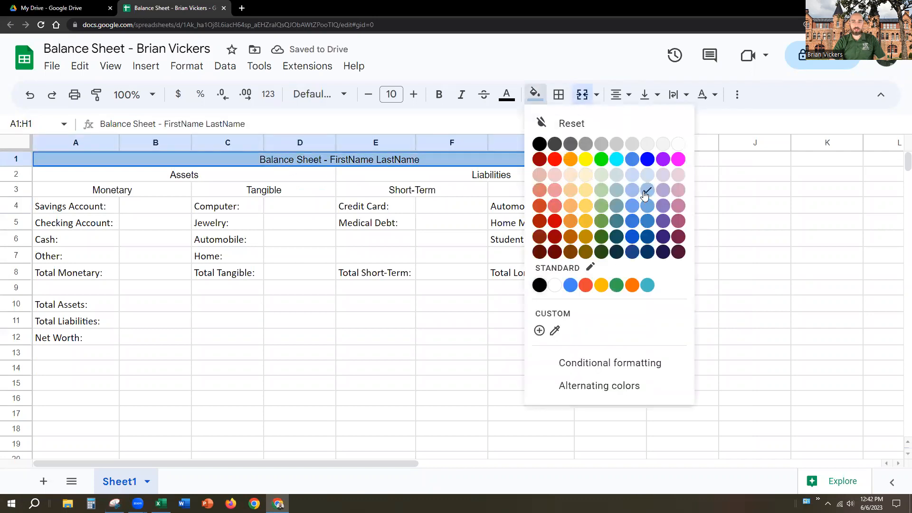
{"action": "left_click", "coordinate": [635, 177]}
{"action": "left_click", "coordinate": [621, 194]}
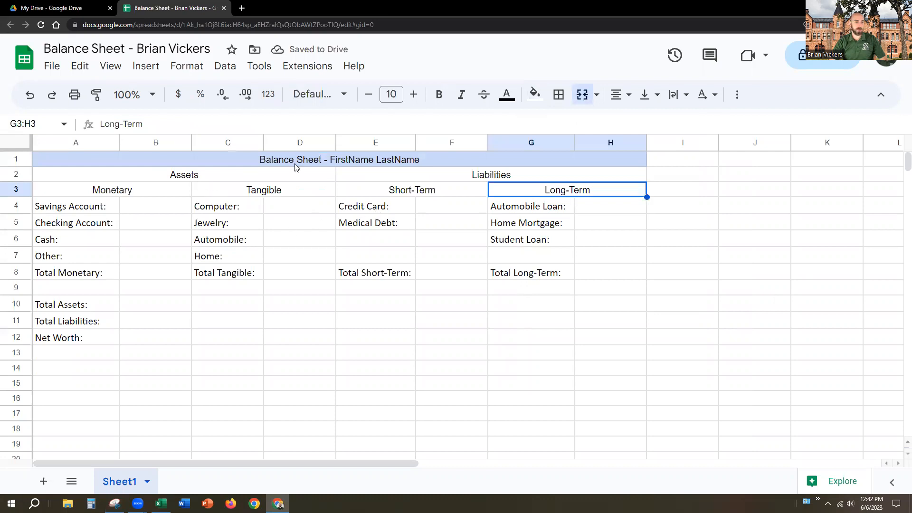
{"action": "left_click", "coordinate": [274, 160]}
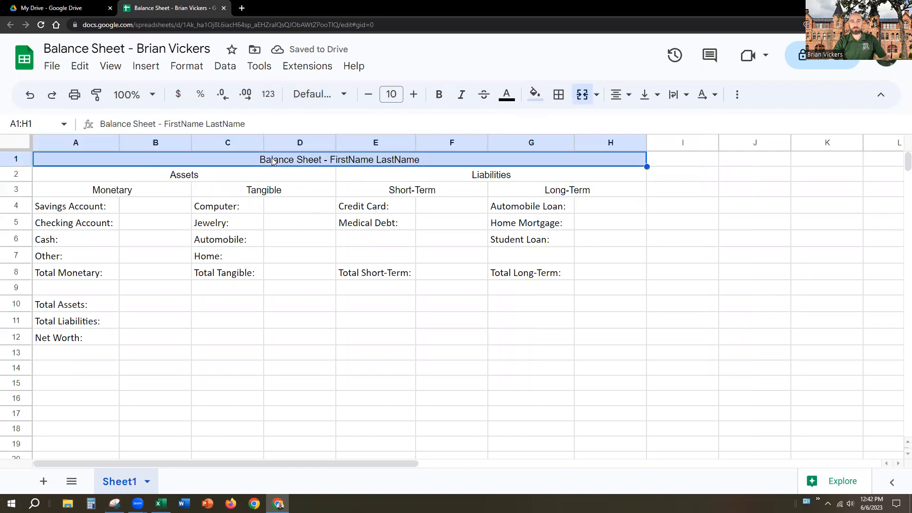
Fill the Assets section, cells A2:D8, with the palest light green
{"action": "left_click", "coordinate": [119, 191]}
{"action": "left_click_drag", "start_coordinate": [83, 171], "coordinate": [293, 276]}
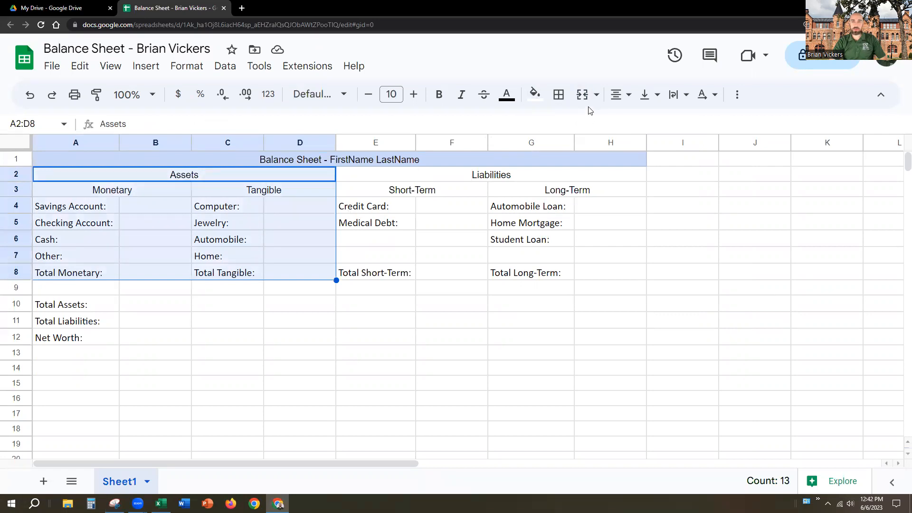
{"action": "left_click", "coordinate": [537, 95]}
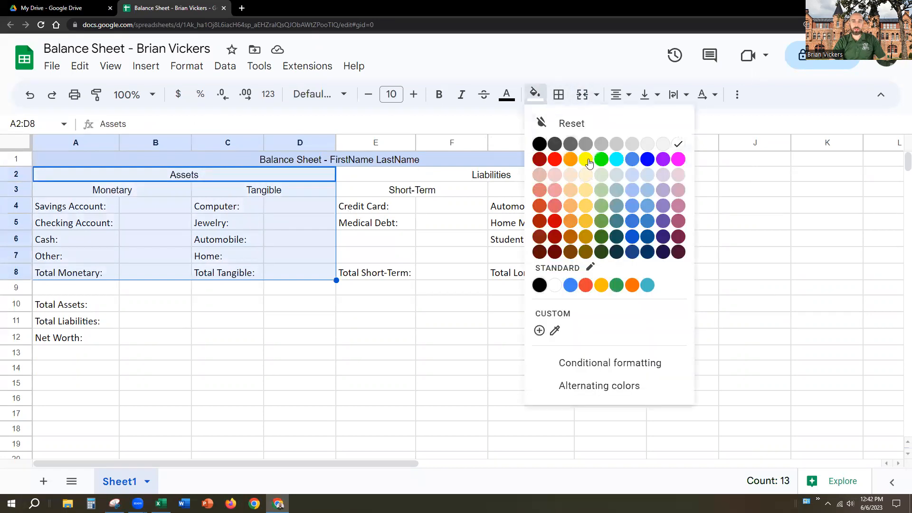
{"action": "left_click", "coordinate": [604, 176]}
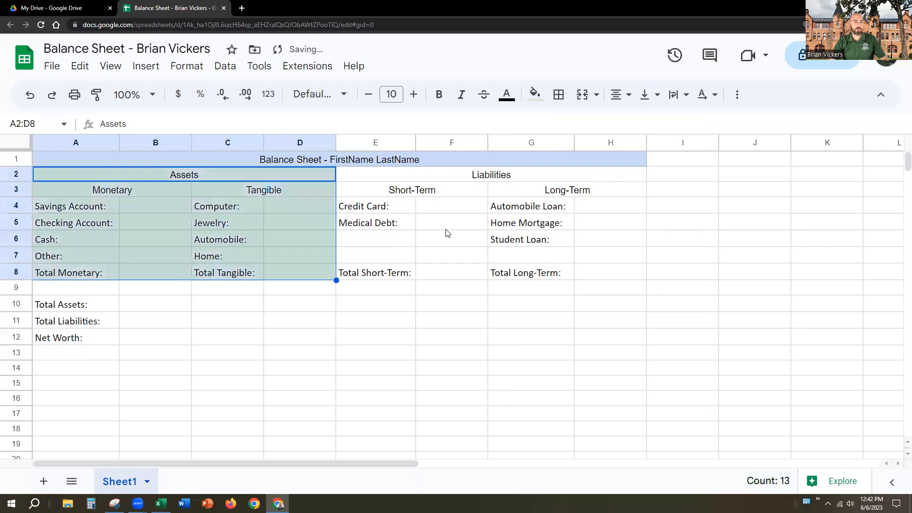
Fill the Liabilities section, cells E2:H8, with the palest light red
{"action": "left_click", "coordinate": [448, 230]}
{"action": "left_click_drag", "start_coordinate": [369, 174], "coordinate": [586, 272]}
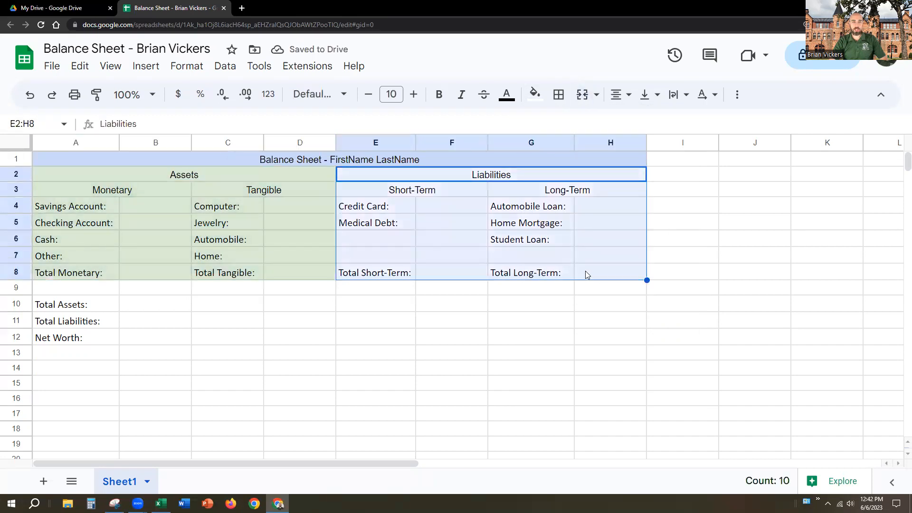
{"action": "left_click", "coordinate": [535, 95]}
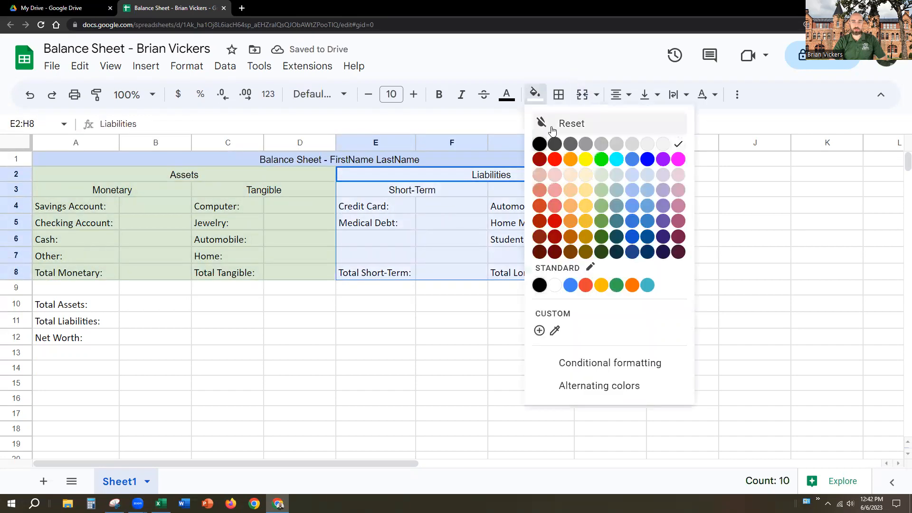
{"action": "left_click", "coordinate": [559, 179]}
{"action": "left_click", "coordinate": [452, 304]}
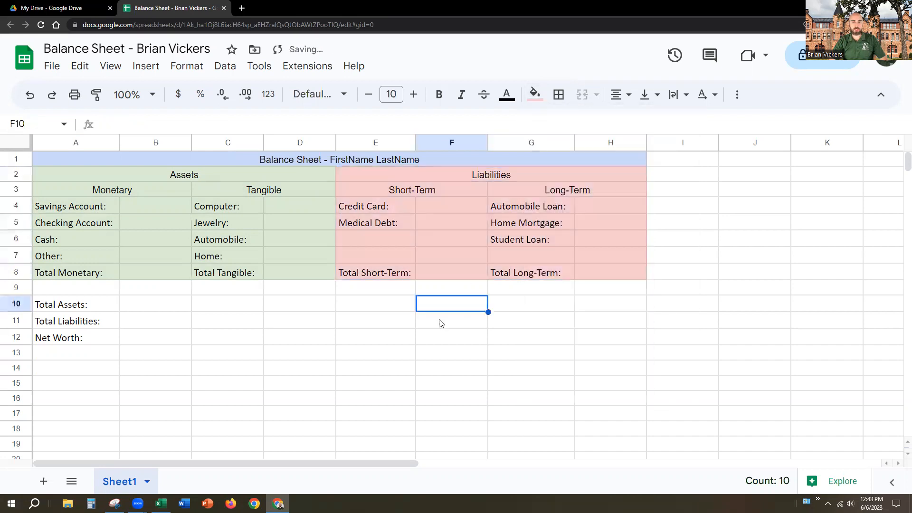
{"action": "left_click", "coordinate": [376, 178]}
{"action": "left_click", "coordinate": [569, 274]}
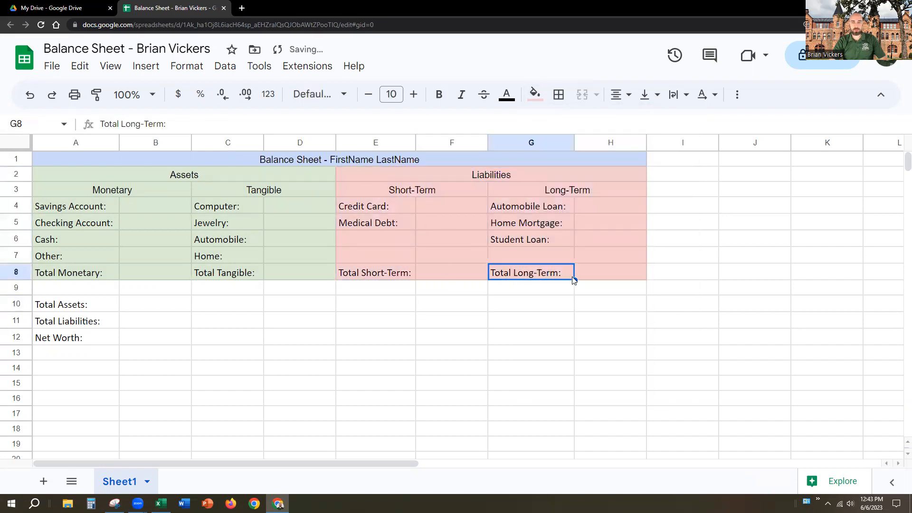
{"action": "left_click", "coordinate": [618, 274]}
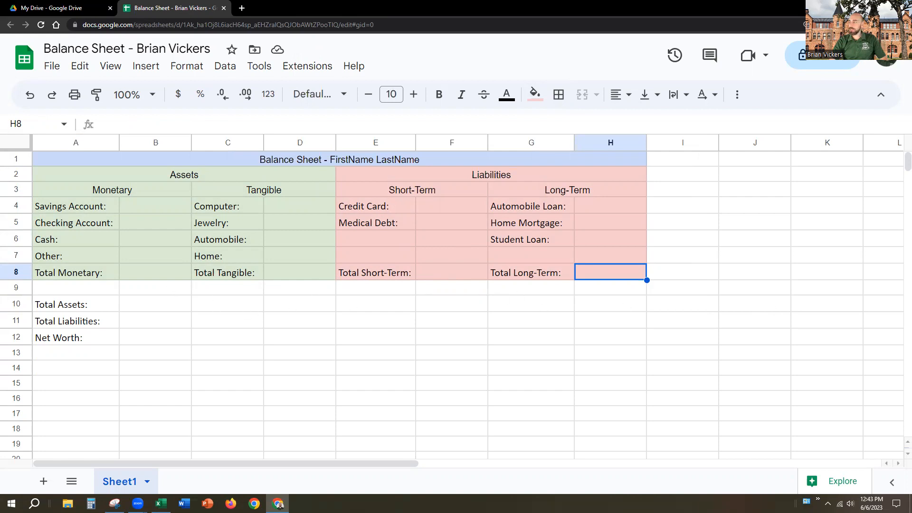
Apply all borders to the title and heading rows, cells A1:H3
{"action": "key", "text": "alt+Tab"}
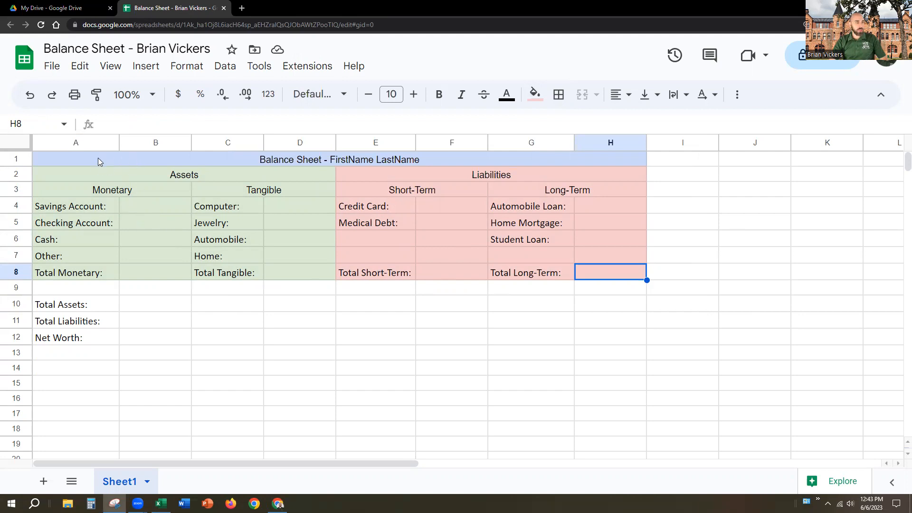
{"action": "left_click_drag", "start_coordinate": [99, 157], "coordinate": [166, 192]}
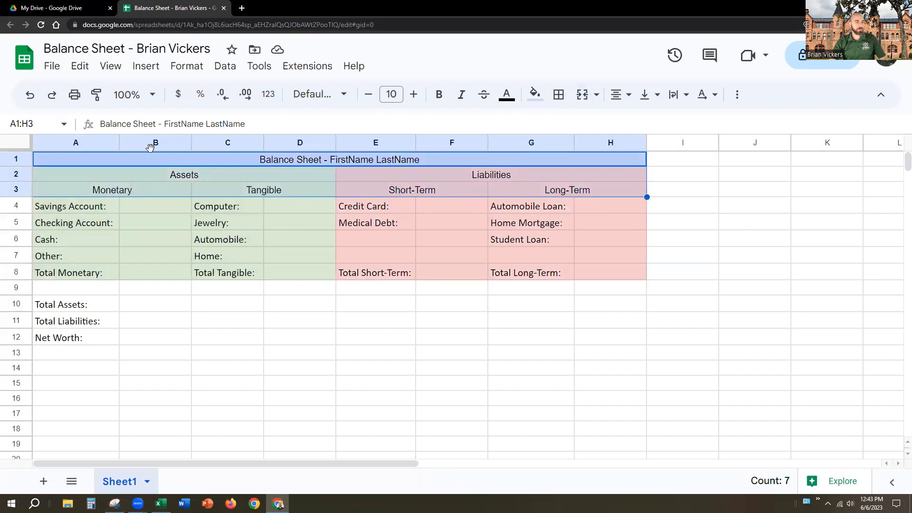
{"action": "left_click", "coordinate": [559, 95]}
{"action": "left_click", "coordinate": [568, 126]}
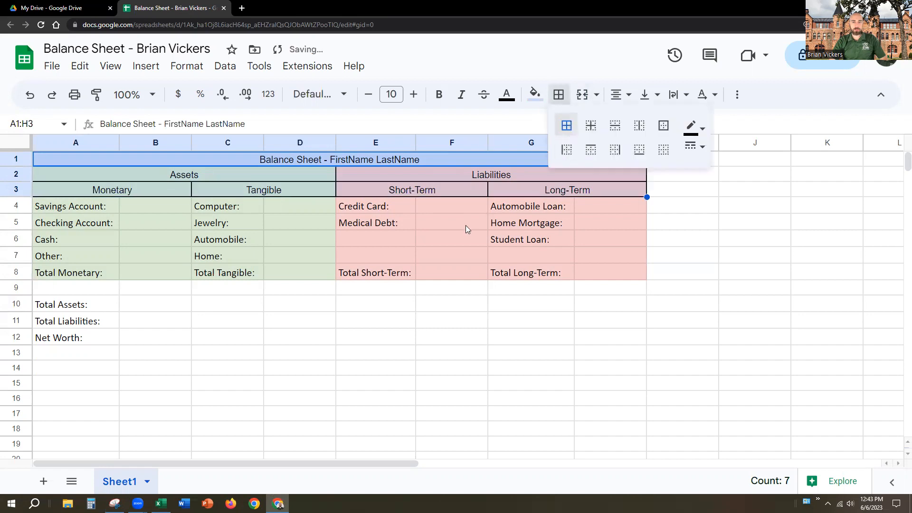
{"action": "left_click", "coordinate": [468, 227]}
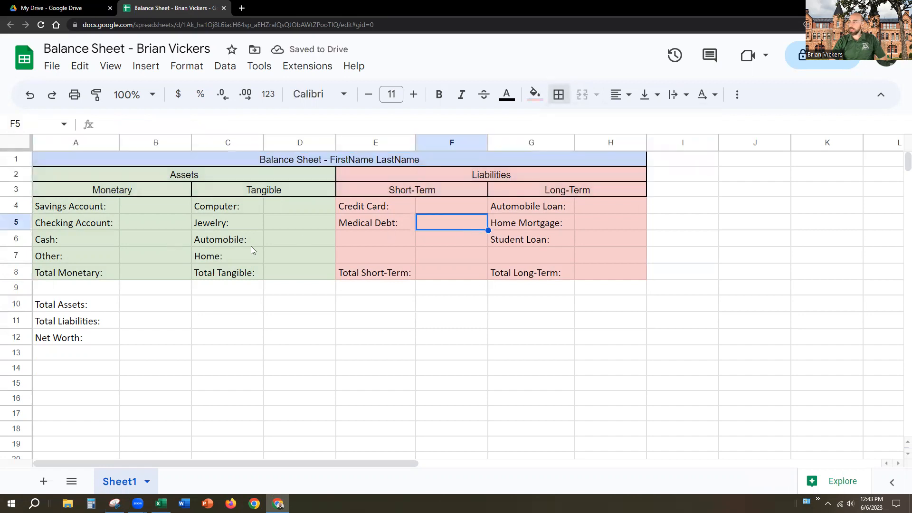
Add outer borders around the Monetary accounts block, cells A4:B7
{"action": "left_click_drag", "start_coordinate": [88, 210], "coordinate": [180, 254]}
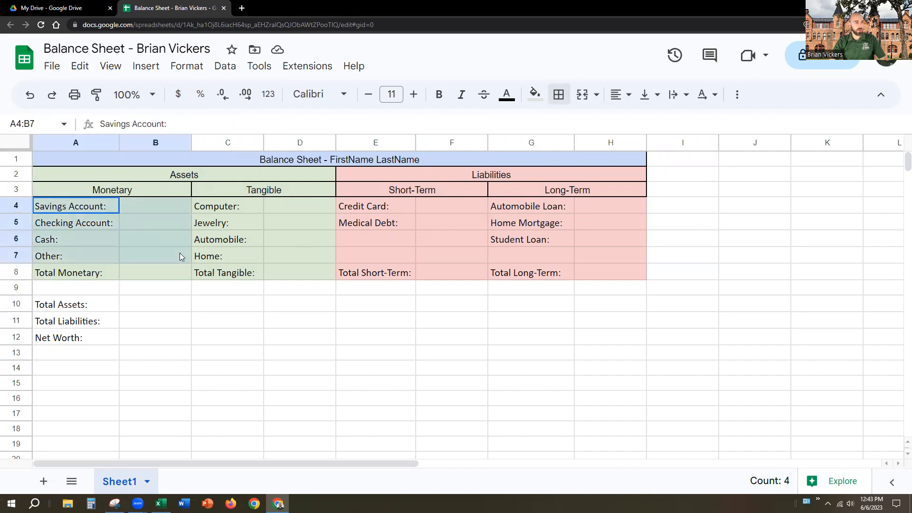
{"action": "left_click", "coordinate": [109, 211]}
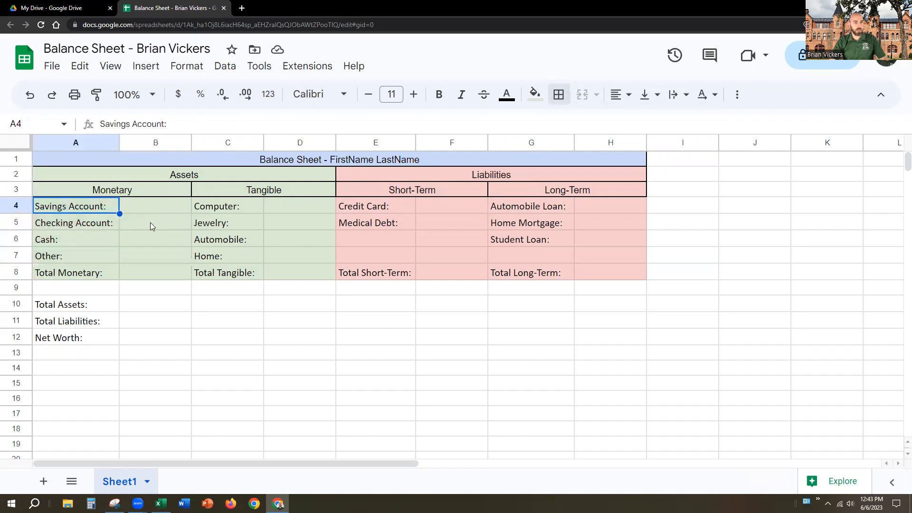
{"action": "left_click_drag", "start_coordinate": [102, 209], "coordinate": [174, 259]}
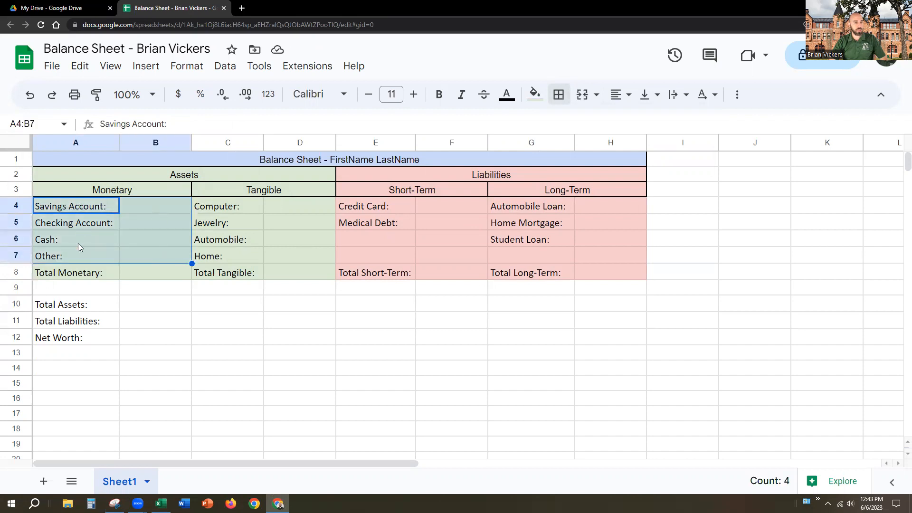
{"action": "left_click", "coordinate": [560, 97]}
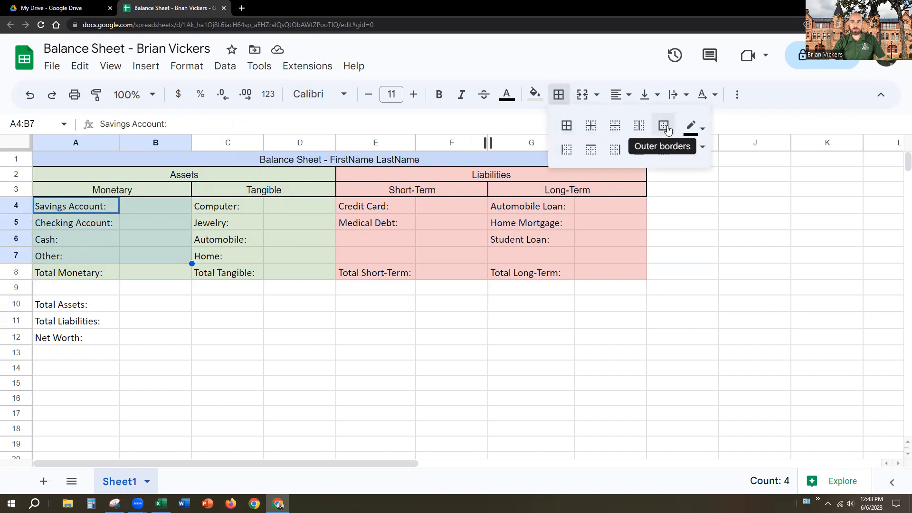
{"action": "left_click", "coordinate": [703, 129]}
{"action": "left_click", "coordinate": [705, 131]}
{"action": "left_click", "coordinate": [704, 148]}
{"action": "left_click", "coordinate": [704, 129]}
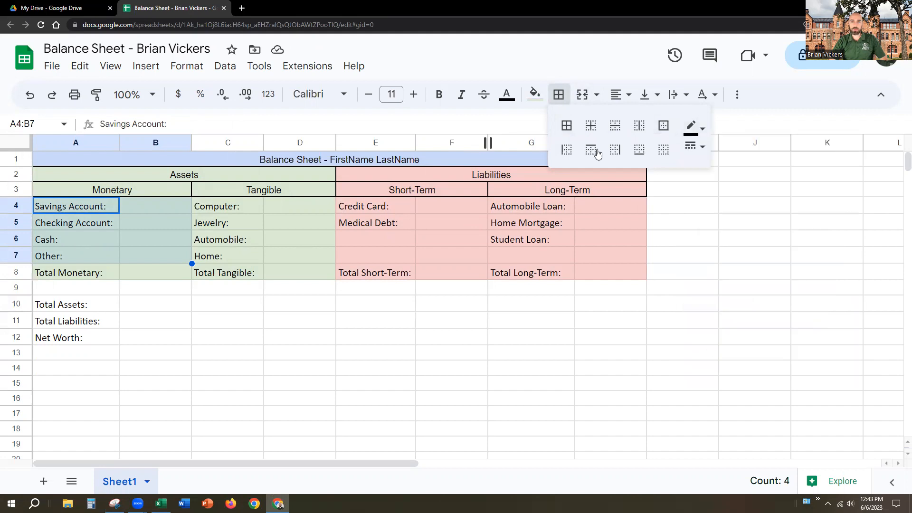
{"action": "left_click", "coordinate": [663, 126]}
Add outer borders around the Tangible accounts block, cells C4:D7
{"action": "left_click_drag", "start_coordinate": [221, 208], "coordinate": [312, 257]}
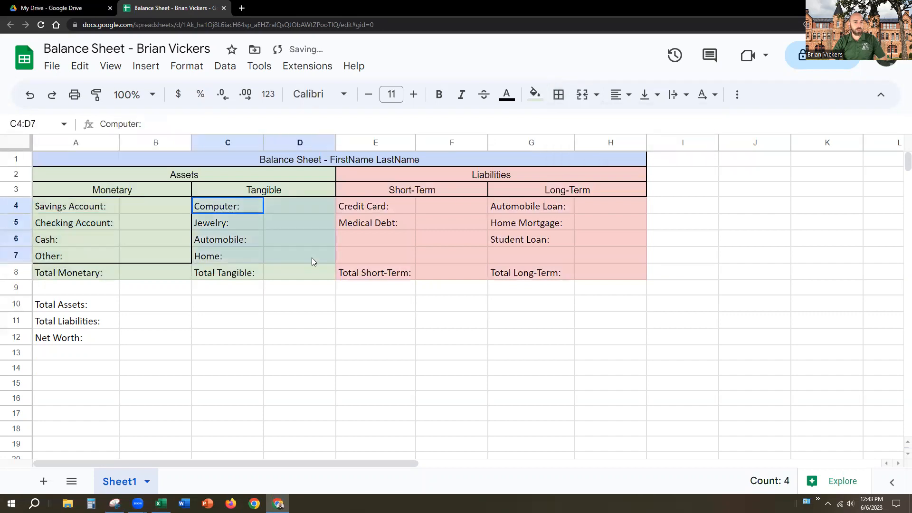
{"action": "left_click", "coordinate": [558, 94]}
{"action": "left_click", "coordinate": [664, 125]}
Add outer borders around the Short-Term block E4:F7 and the Long-Term block G4:H7
{"action": "left_click_drag", "start_coordinate": [411, 209], "coordinate": [465, 257]}
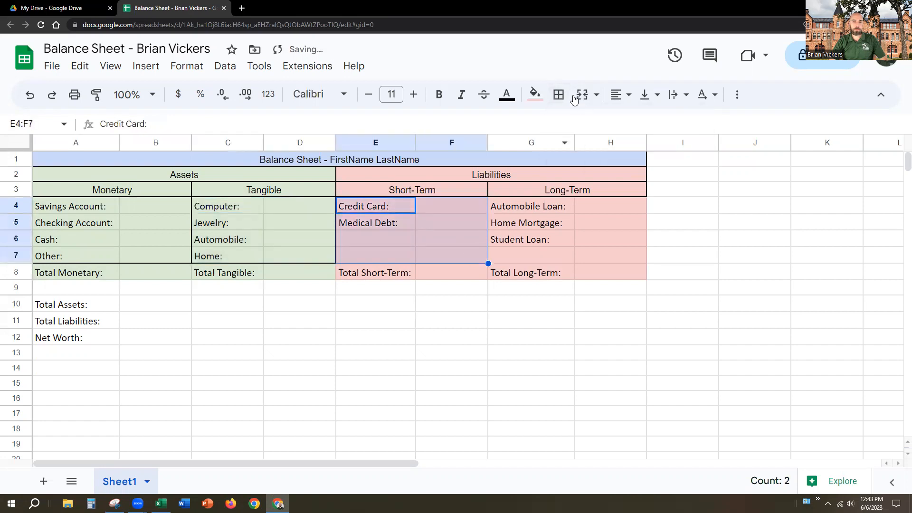
{"action": "left_click", "coordinate": [559, 94]}
{"action": "left_click", "coordinate": [664, 125]}
{"action": "left_click_drag", "start_coordinate": [534, 208], "coordinate": [614, 249]}
{"action": "left_click", "coordinate": [558, 94]}
{"action": "left_click", "coordinate": [664, 126]}
{"action": "left_click", "coordinate": [524, 306]}
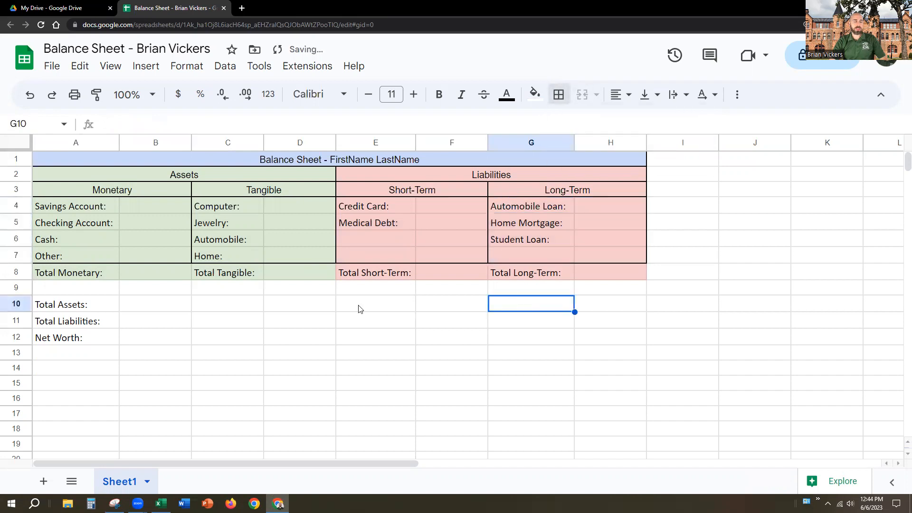
{"action": "left_click", "coordinate": [124, 207]}
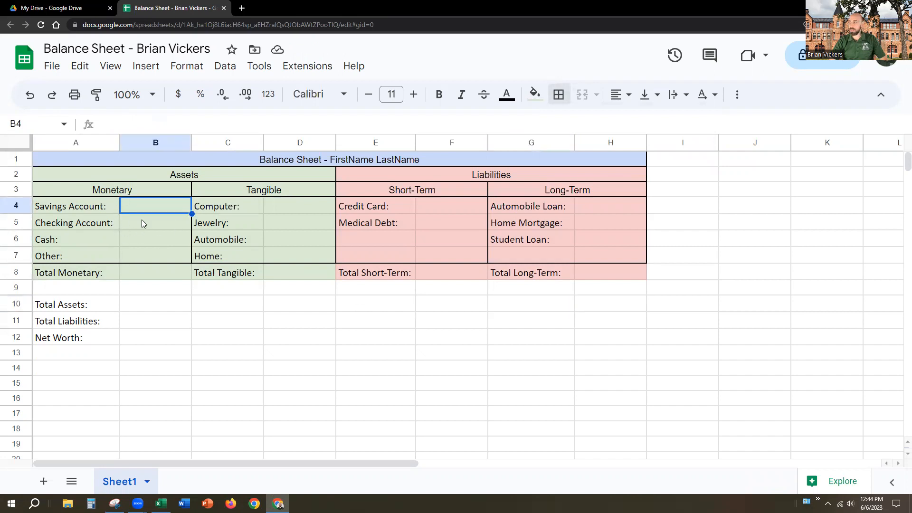
{"action": "left_click", "coordinate": [71, 209]}
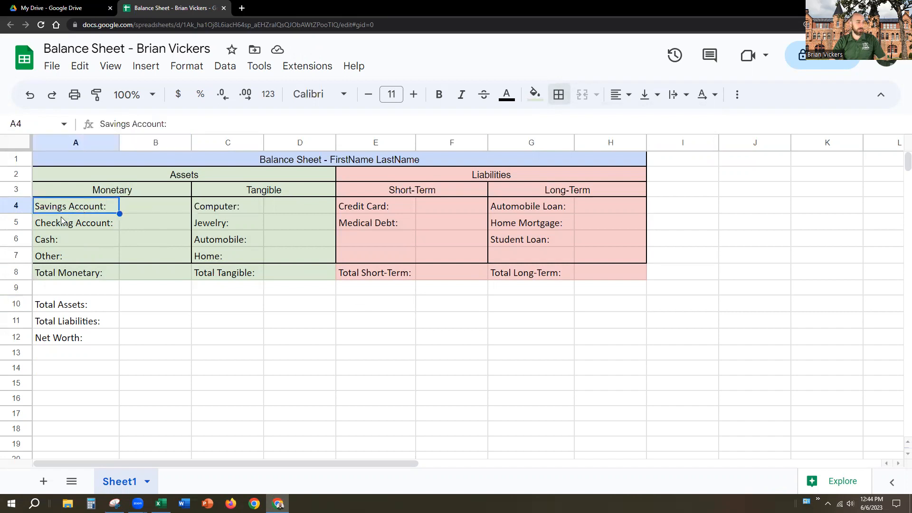
{"action": "left_click", "coordinate": [250, 227]}
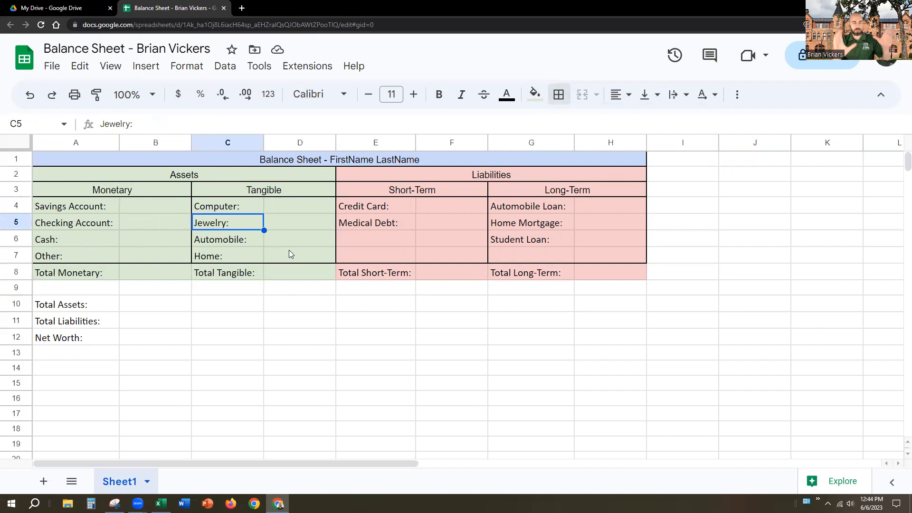
{"action": "left_click", "coordinate": [76, 274]}
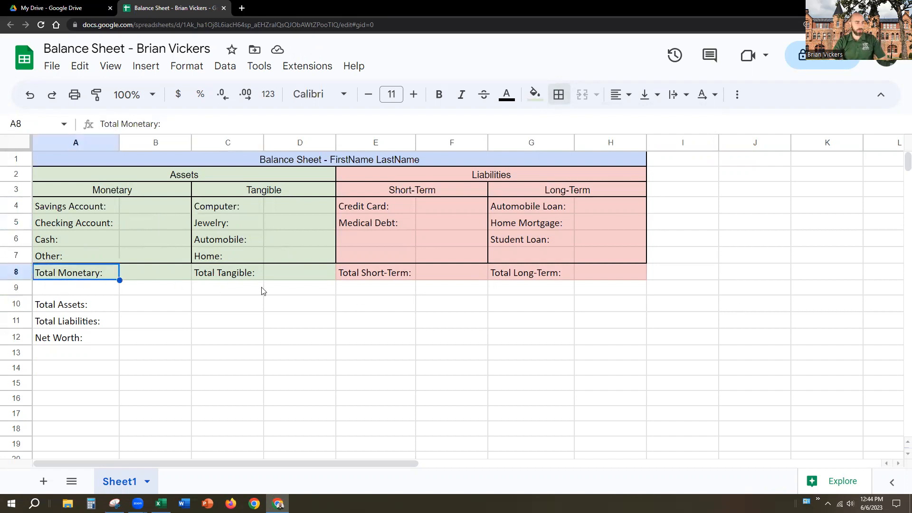
Add outer borders around the asset totals in cells A8:D8
{"action": "left_click_drag", "start_coordinate": [65, 274], "coordinate": [150, 275]}
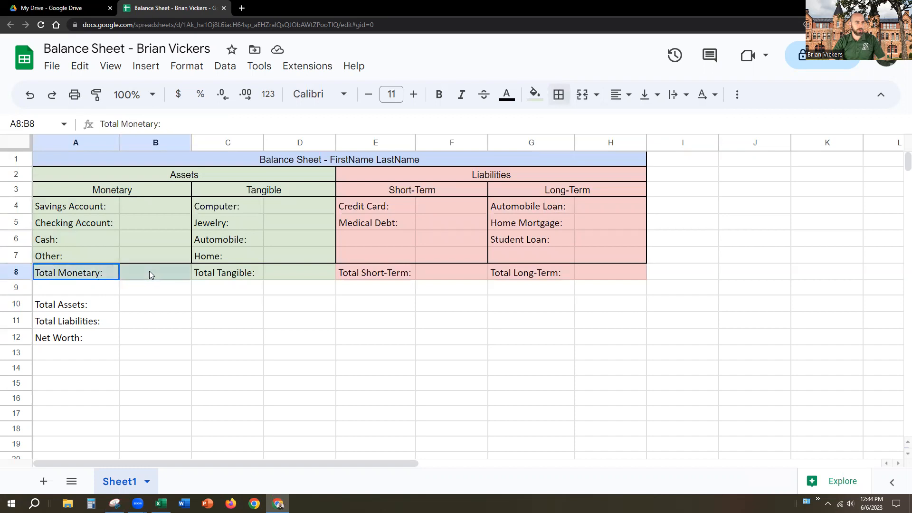
{"action": "left_click_drag", "start_coordinate": [214, 275], "coordinate": [325, 270]}
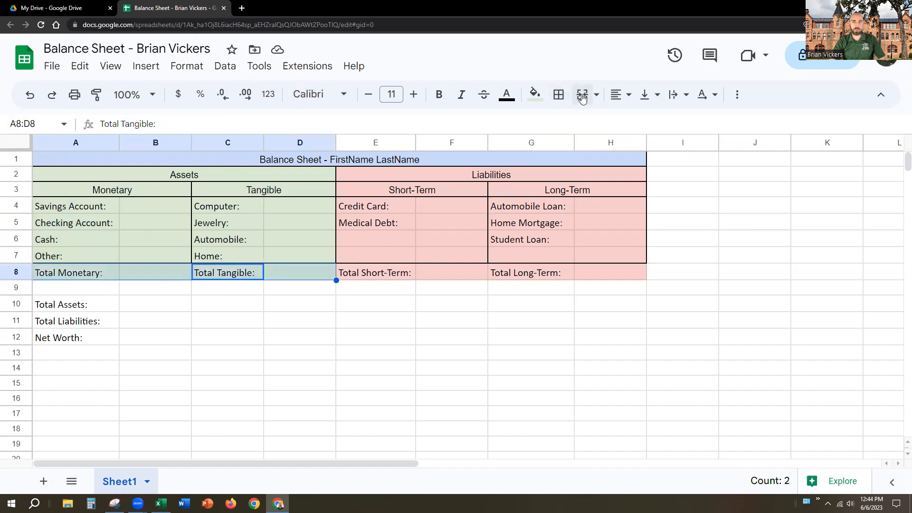
{"action": "left_click", "coordinate": [559, 95]}
{"action": "left_click", "coordinate": [663, 126]}
{"action": "left_click", "coordinate": [300, 320]}
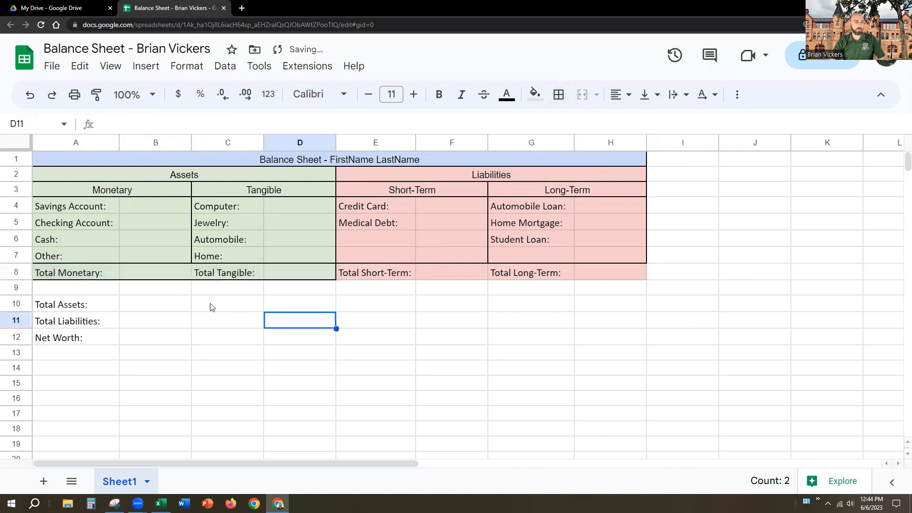
Add outer borders around the Total Monetary cells A8:B8 to separate them from Total Tangible
{"action": "left_click", "coordinate": [164, 271]}
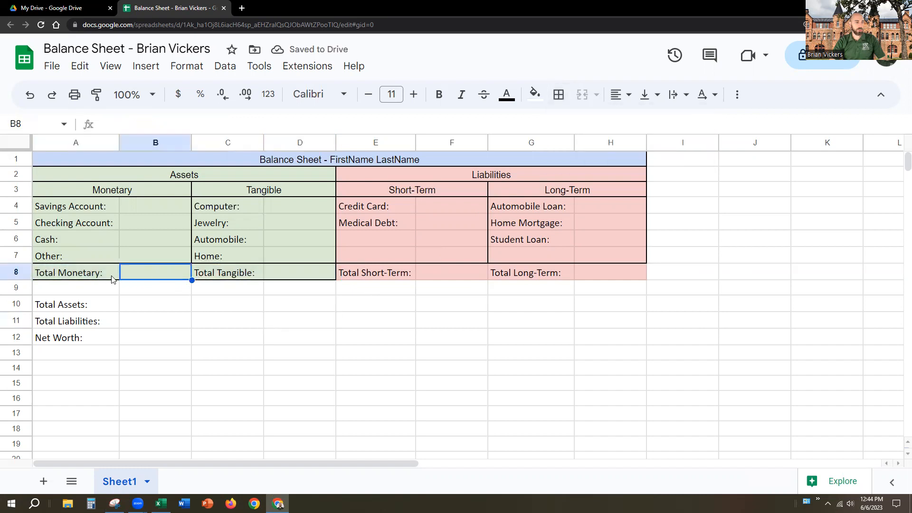
{"action": "left_click_drag", "start_coordinate": [78, 274], "coordinate": [152, 273]}
{"action": "left_click", "coordinate": [558, 94]}
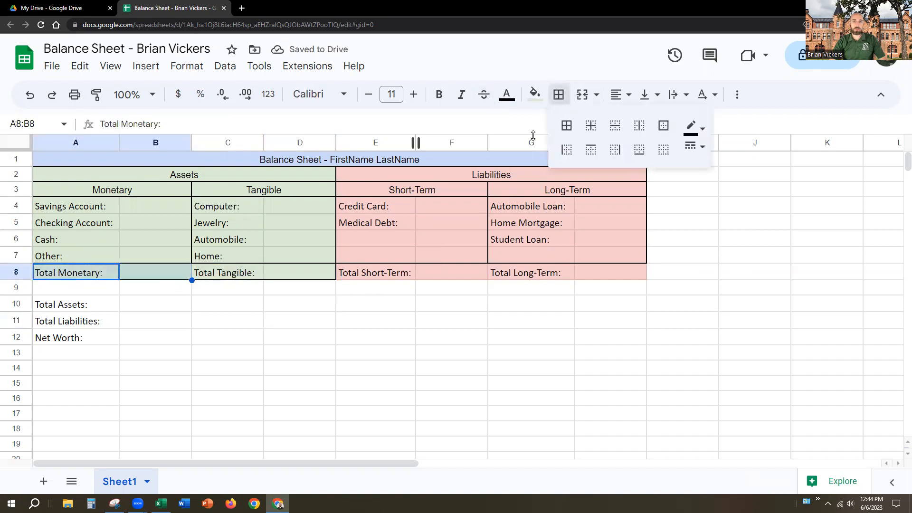
{"action": "left_click", "coordinate": [663, 126]}
{"action": "left_click", "coordinate": [272, 308]}
Add outer borders around the Total Short-Term cells E8:F8 and the Total Long-Term cells G8:H8
{"action": "left_click_drag", "start_coordinate": [368, 269], "coordinate": [449, 271]}
{"action": "left_click", "coordinate": [559, 94]}
{"action": "left_click", "coordinate": [664, 125]}
{"action": "left_click_drag", "start_coordinate": [522, 272], "coordinate": [613, 271]}
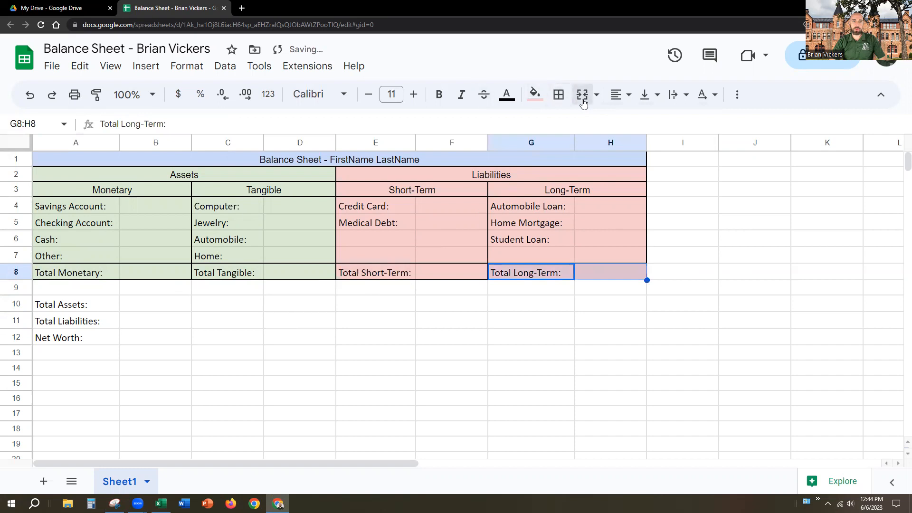
{"action": "left_click", "coordinate": [583, 95]}
{"action": "left_click", "coordinate": [583, 98]}
{"action": "left_click", "coordinate": [559, 94]}
{"action": "left_click", "coordinate": [663, 125]}
{"action": "left_click", "coordinate": [562, 342]}
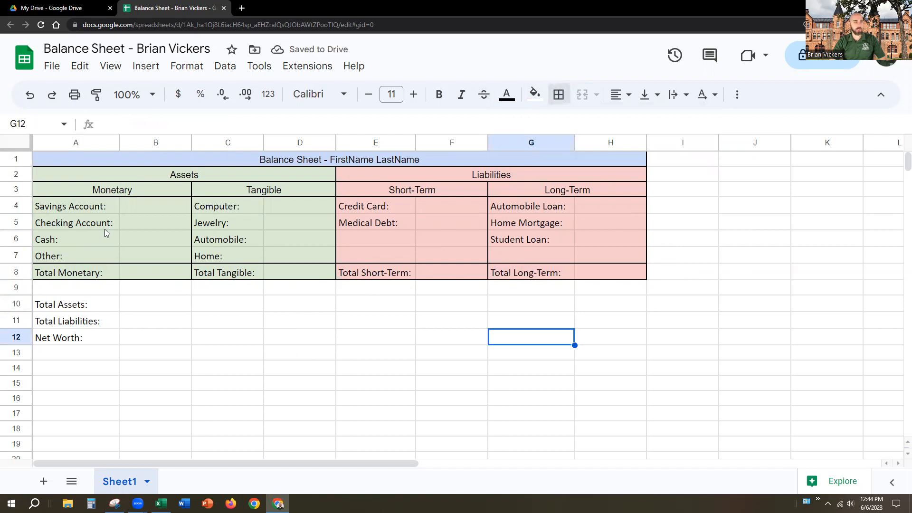
Review the bordered Assets and Liabilities sections, the Monetary accounts block and the asset totals in row 8
{"action": "left_click_drag", "start_coordinate": [145, 179], "coordinate": [284, 268]}
{"action": "left_click_drag", "start_coordinate": [395, 177], "coordinate": [585, 268]}
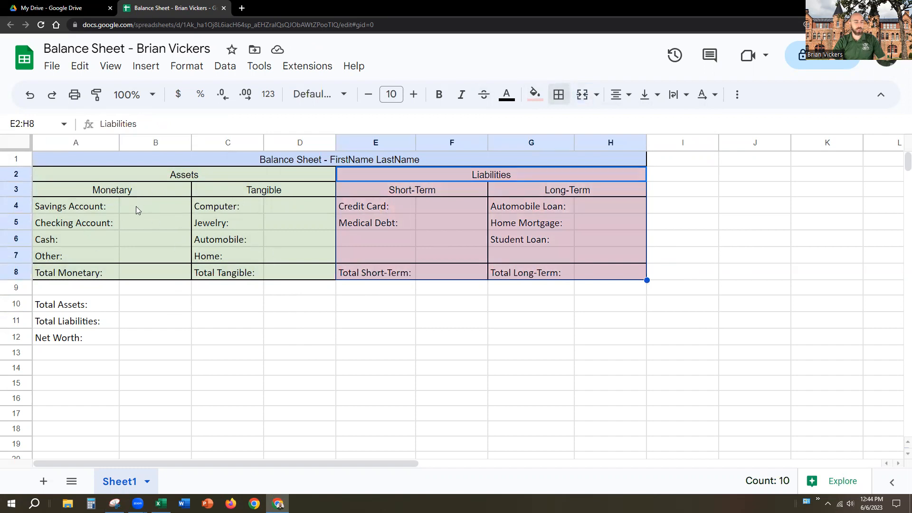
{"action": "left_click_drag", "start_coordinate": [76, 207], "coordinate": [170, 251]}
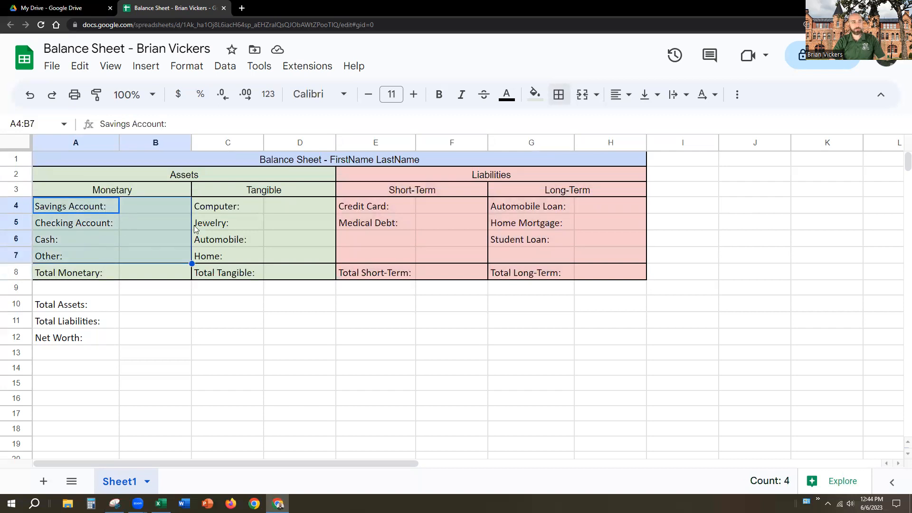
{"action": "left_click", "coordinate": [160, 270]}
{"action": "left_click", "coordinate": [243, 271]}
{"action": "left_click_drag", "start_coordinate": [77, 272], "coordinate": [159, 270]}
{"action": "left_click_drag", "start_coordinate": [233, 270], "coordinate": [313, 274]}
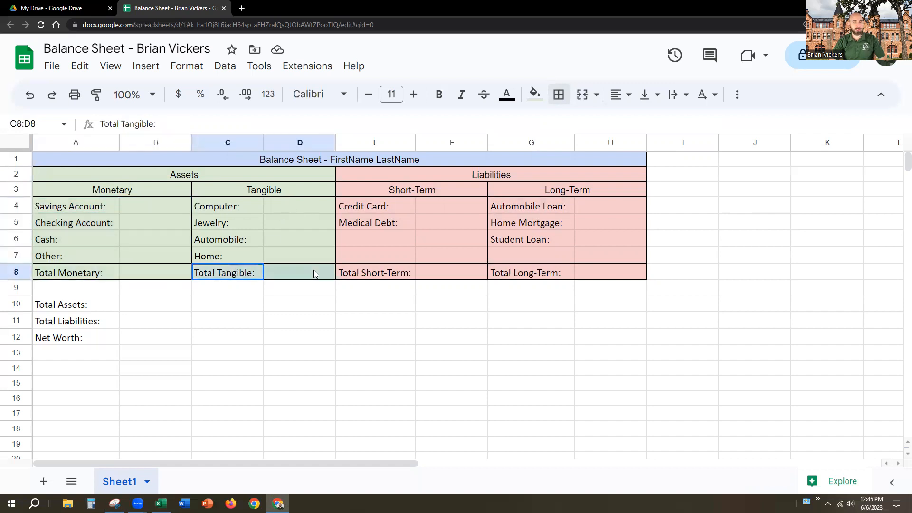
{"action": "left_click", "coordinate": [145, 259]}
{"action": "left_click", "coordinate": [183, 210]}
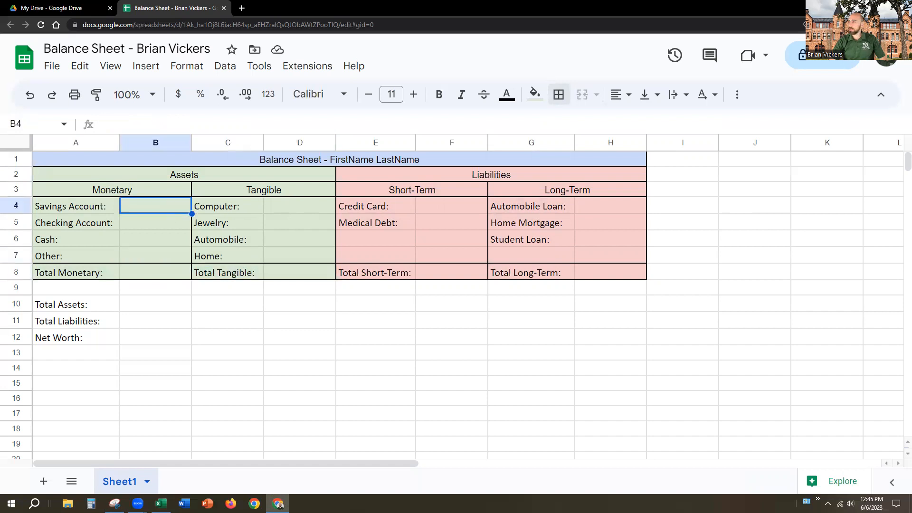
Arrange the Google Sheets balance sheet side by side with the Excel workbook containing the reference amounts
{"action": "key", "text": "alt+Tab"}
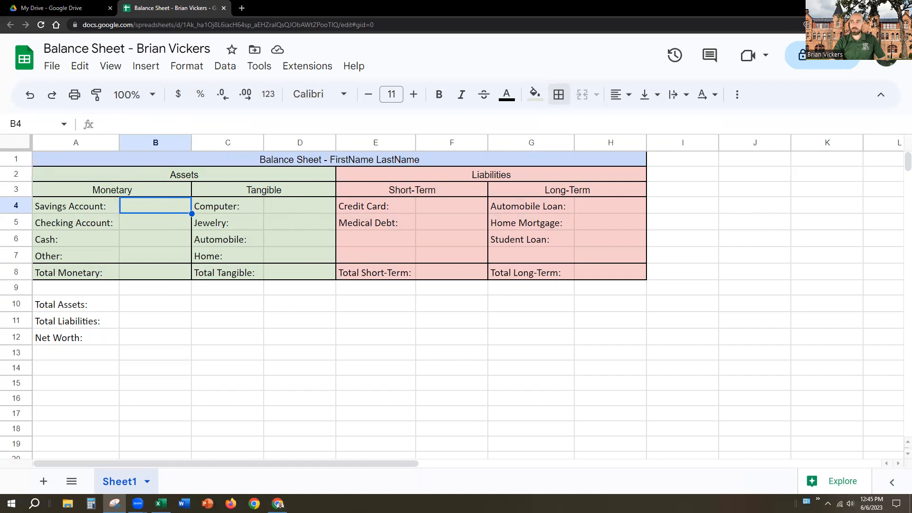
{"action": "key", "text": "super+Right"}
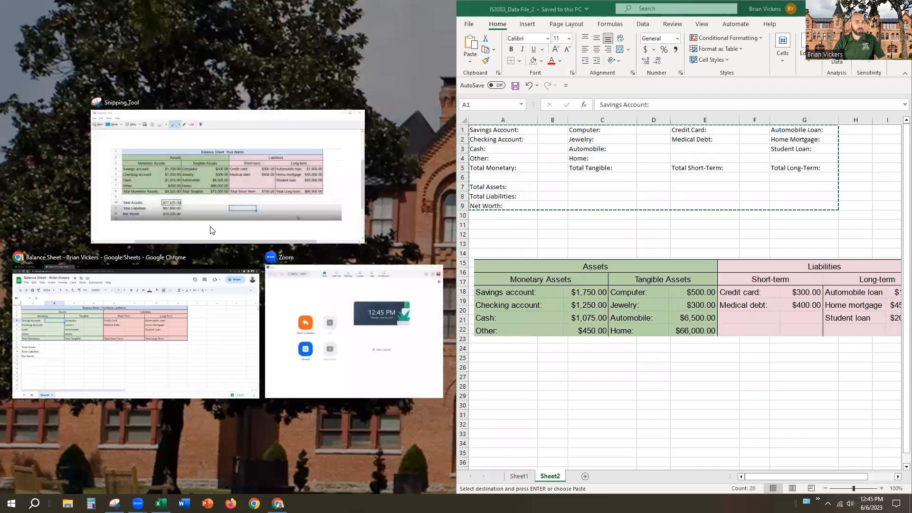
{"action": "left_click", "coordinate": [180, 342]}
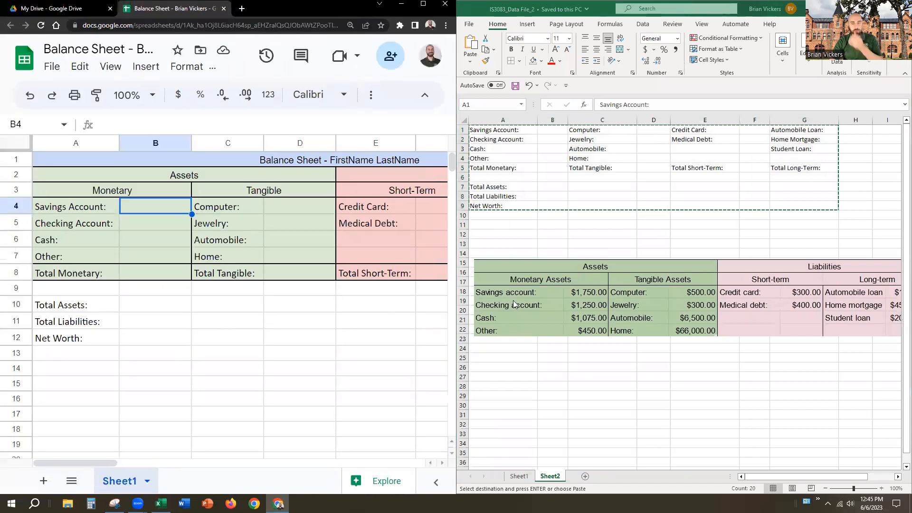
{"action": "left_click", "coordinate": [619, 357]}
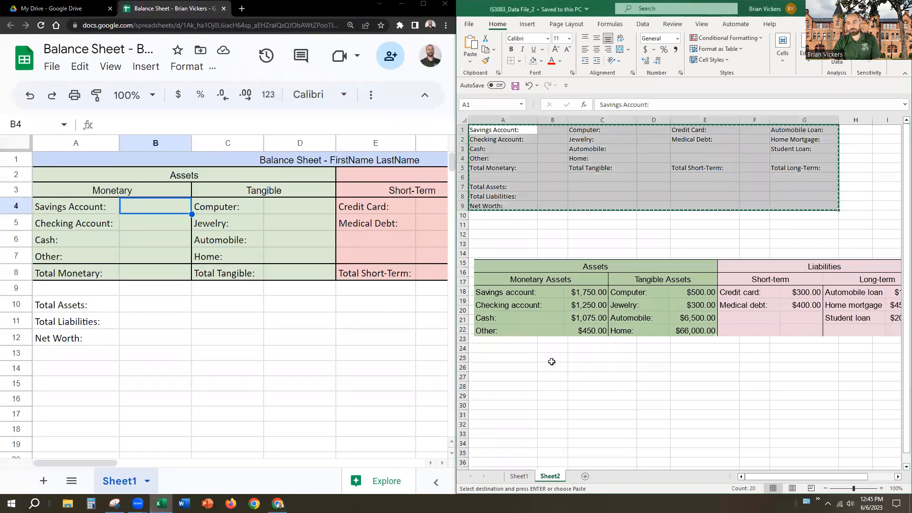
{"action": "left_click", "coordinate": [188, 356]}
Enter the Monetary amounts in B4:B7: savings 1750, checking 1250, cash 1075 and other 450
{"action": "left_click", "coordinate": [132, 206]}
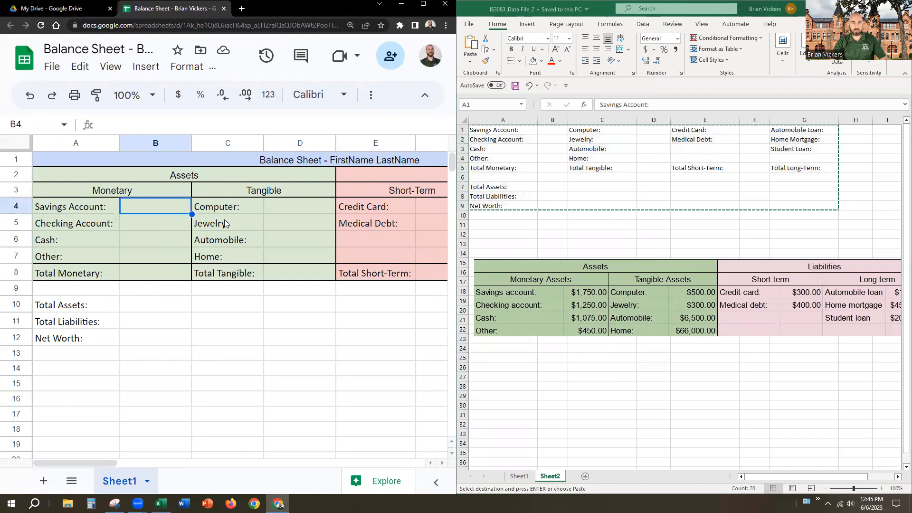
{"action": "type", "text": "1750"}
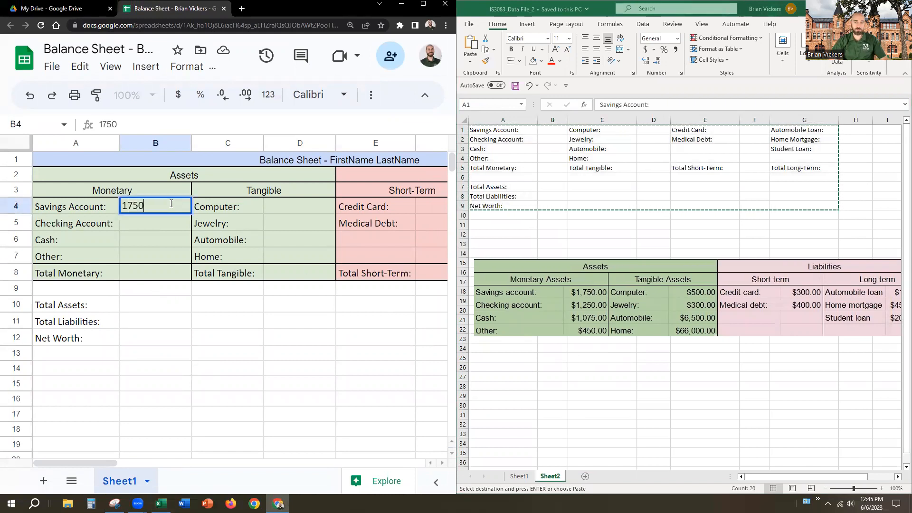
{"action": "key", "text": "Return"}
{"action": "type", "text": "120"}
{"action": "key", "text": "BackSpace"}
{"action": "type", "text": "50"}
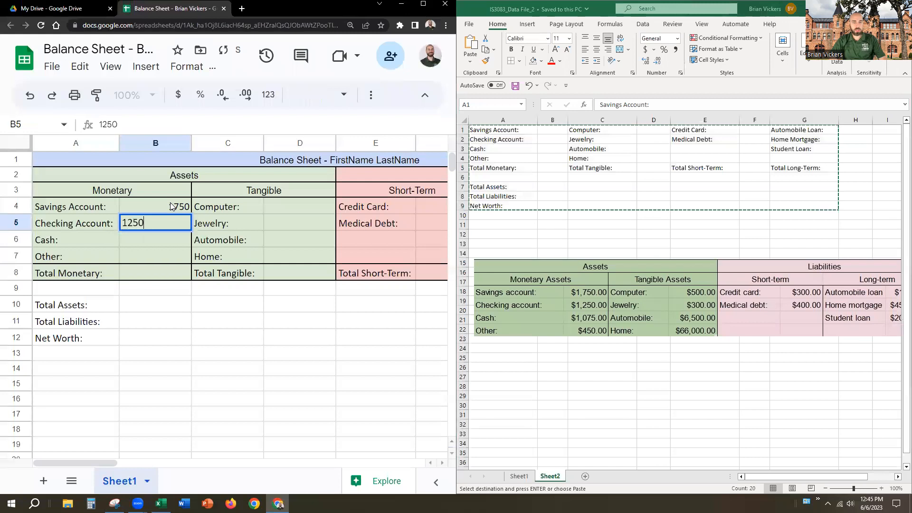
{"action": "key", "text": "Return"}
{"action": "type", "text": "1075"}
{"action": "key", "text": "Return"}
{"action": "type", "text": "450"}
{"action": "key", "text": "Return"}
Enter the Tangible amounts in D4:D7: computer 500, jewelry 300, automobile 6500 and home 66000
{"action": "left_click", "coordinate": [304, 206]}
{"action": "type", "text": "500"}
{"action": "key", "text": "Return"}
{"action": "type", "text": "300"}
{"action": "key", "text": "Return"}
{"action": "type", "text": "6500"}
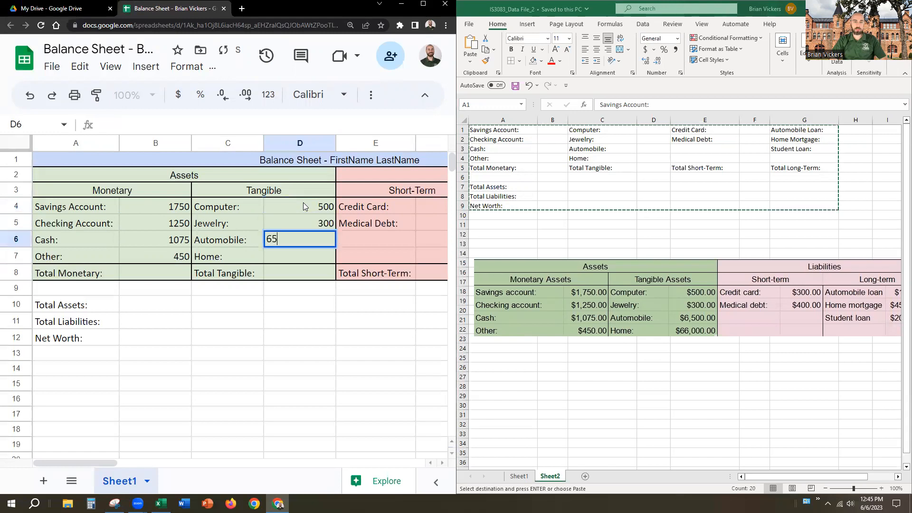
{"action": "key", "text": "Return"}
{"action": "type", "text": "66000"}
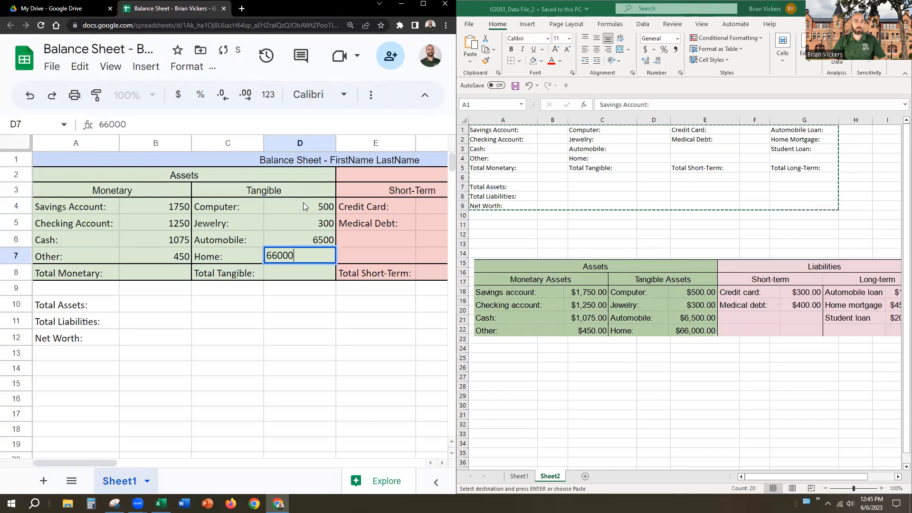
{"action": "key", "text": "Return"}
Enter the Short-Term liability amounts in F4:F5: credit card 300 and medical debt 400
{"action": "left_click_drag", "start_coordinate": [106, 460], "coordinate": [161, 457]}
{"action": "left_click", "coordinate": [227, 209]}
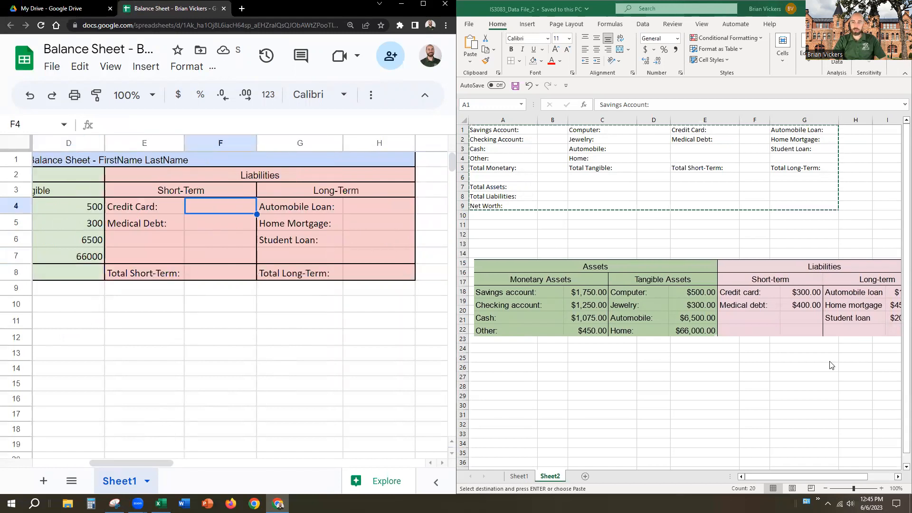
{"action": "type", "text": "300"}
{"action": "key", "text": "Return"}
{"action": "type", "text": "400"}
{"action": "key", "text": "Return"}
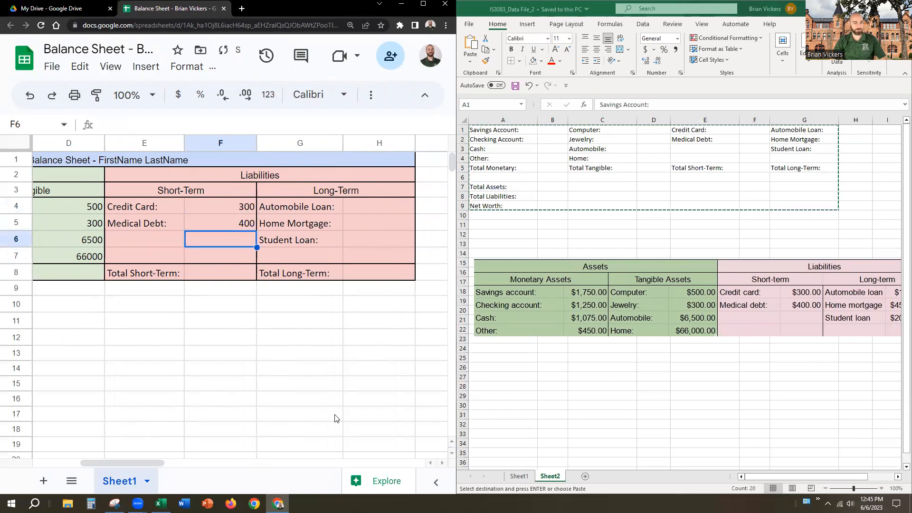
Enter the Long-Term liability amounts in H4:H6: automobile loan 1900, home mortgage 45000 and student loan 20000
{"action": "left_click", "coordinate": [774, 475]}
{"action": "left_click_drag", "start_coordinate": [772, 477], "coordinate": [786, 475]}
{"action": "left_click", "coordinate": [361, 204]}
{"action": "type", "text": "1900"}
{"action": "key", "text": "Return"}
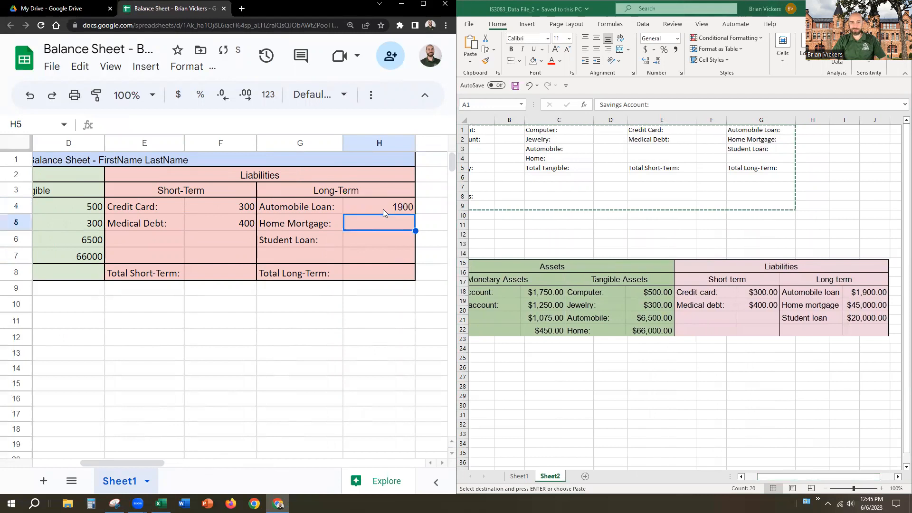
{"action": "type", "text": "45000"}
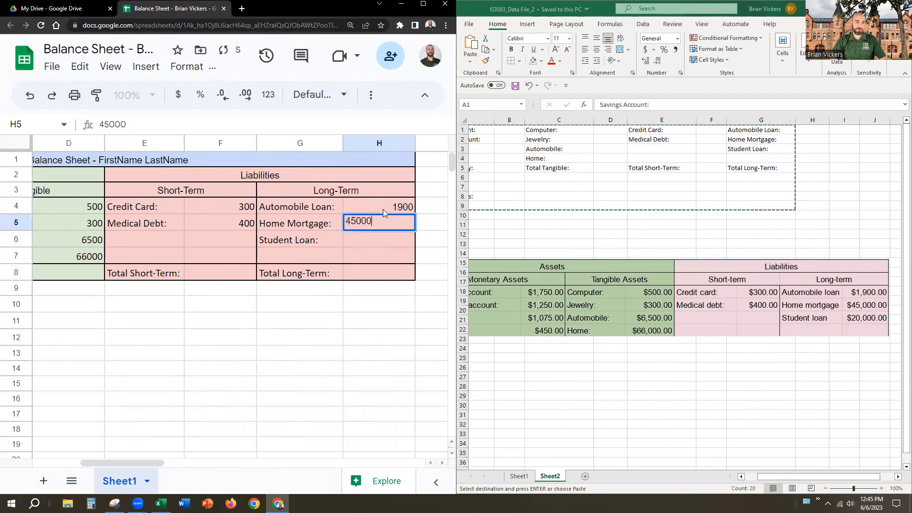
{"action": "key", "text": "Return"}
{"action": "type", "text": "20000"}
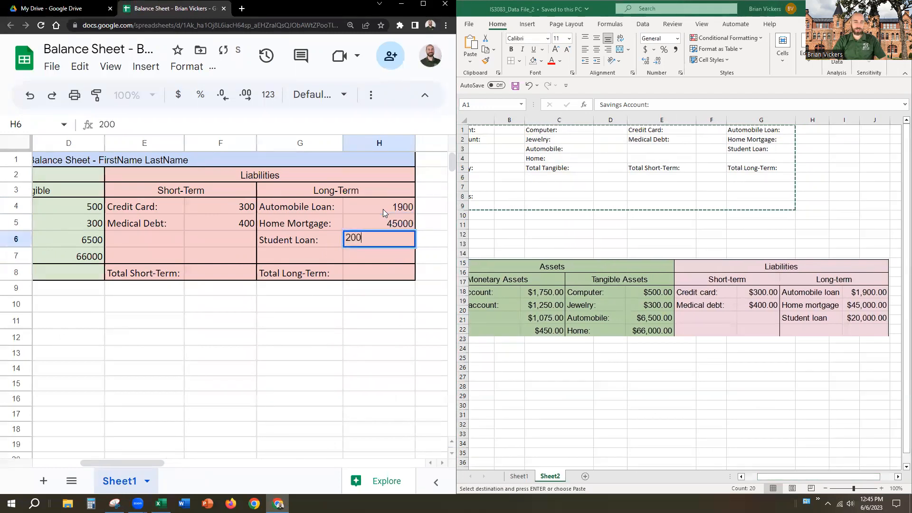
{"action": "key", "text": "Return"}
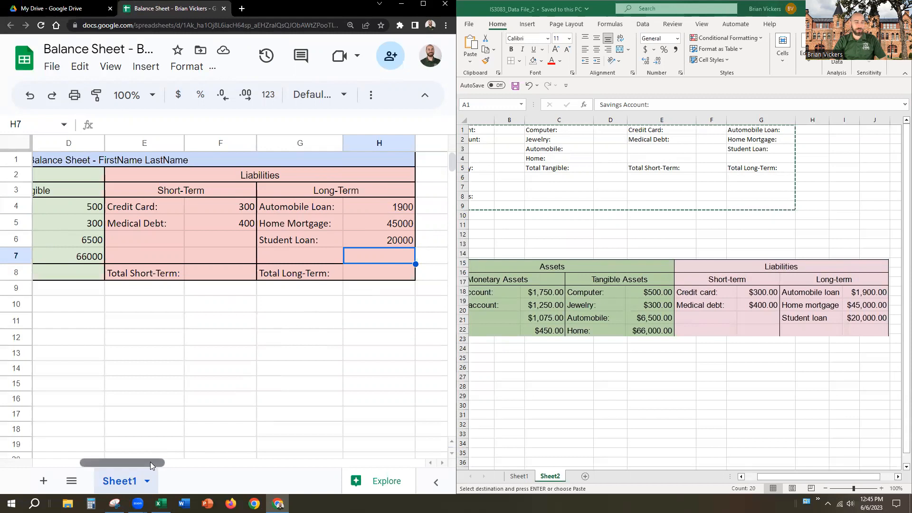
Put away the Excel reference workbook and maximize the Google Sheets balance sheet window
{"action": "left_click_drag", "start_coordinate": [150, 461], "coordinate": [97, 463]}
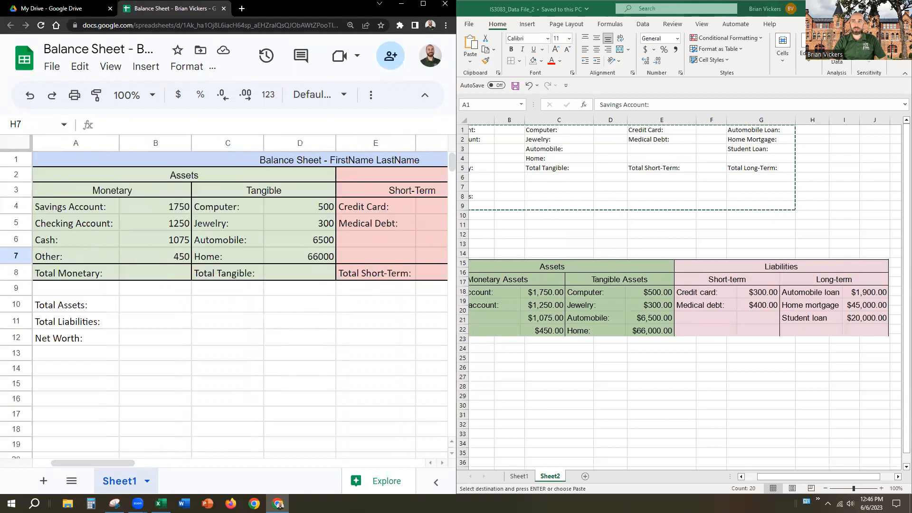
{"action": "double_click", "coordinate": [605, 10]}
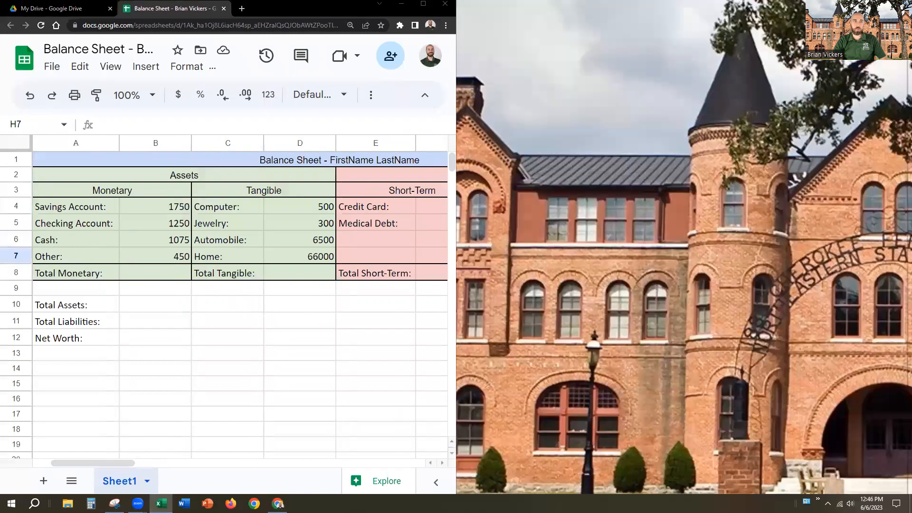
{"action": "key", "text": "super+Up"}
Format the amount cells B4:B8, D4:D8, F4:F8 and H4:H8 as currency
{"action": "left_click", "coordinate": [161, 212]}
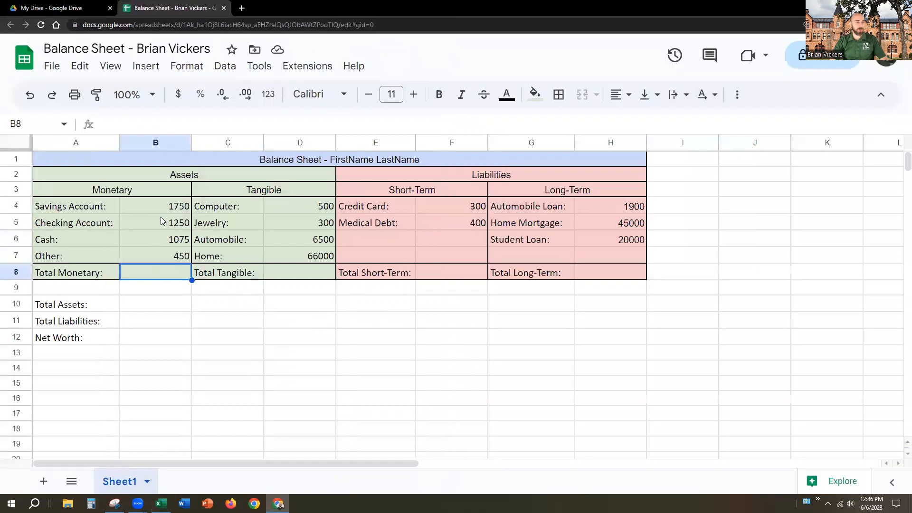
{"action": "left_click_drag", "start_coordinate": [165, 246], "coordinate": [166, 269]}
{"action": "left_click_drag", "start_coordinate": [294, 208], "coordinate": [300, 275]}
{"action": "left_click_drag", "start_coordinate": [467, 199], "coordinate": [467, 266]}
{"action": "left_click_drag", "start_coordinate": [631, 205], "coordinate": [614, 270]}
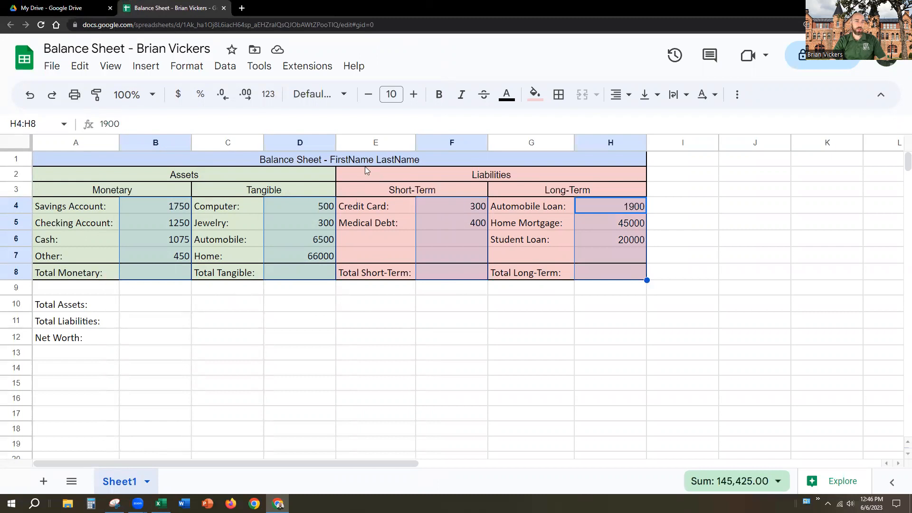
{"action": "left_click", "coordinate": [178, 95]}
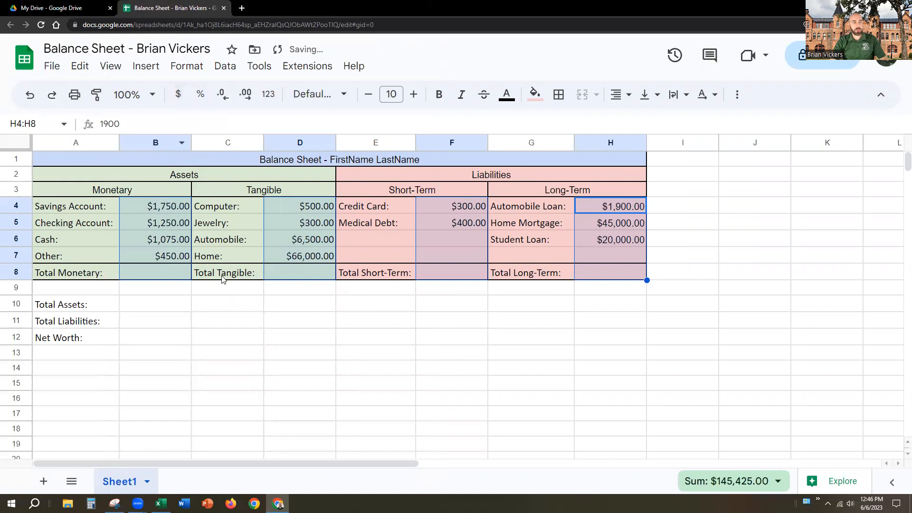
Examine the empty total cells B8, D8, F8 and H8 that need formulas
{"action": "left_click", "coordinate": [162, 274]}
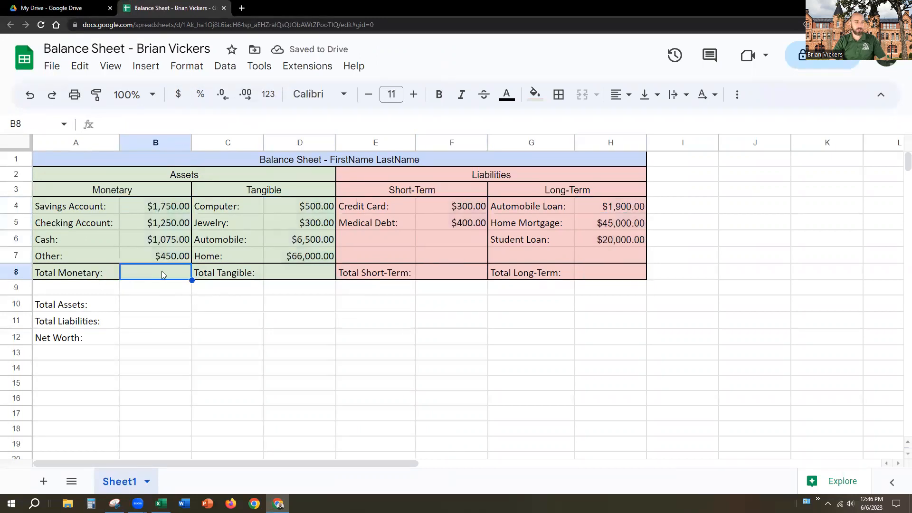
{"action": "left_click", "coordinate": [312, 271]}
{"action": "left_click", "coordinate": [452, 270]}
{"action": "left_click", "coordinate": [610, 272]}
{"action": "left_click", "coordinate": [452, 273]}
{"action": "left_click", "coordinate": [303, 278]}
{"action": "left_click", "coordinate": [157, 267]}
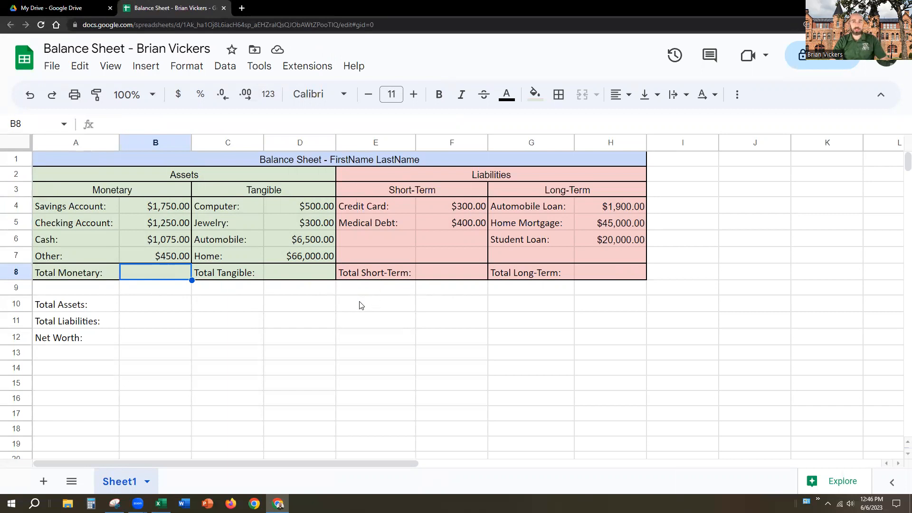
Format the Total Assets, Total Liabilities and Net Worth cells B10:B12 as currency
{"action": "left_click", "coordinate": [128, 304]}
{"action": "left_click", "coordinate": [136, 334], "text": "shift"}
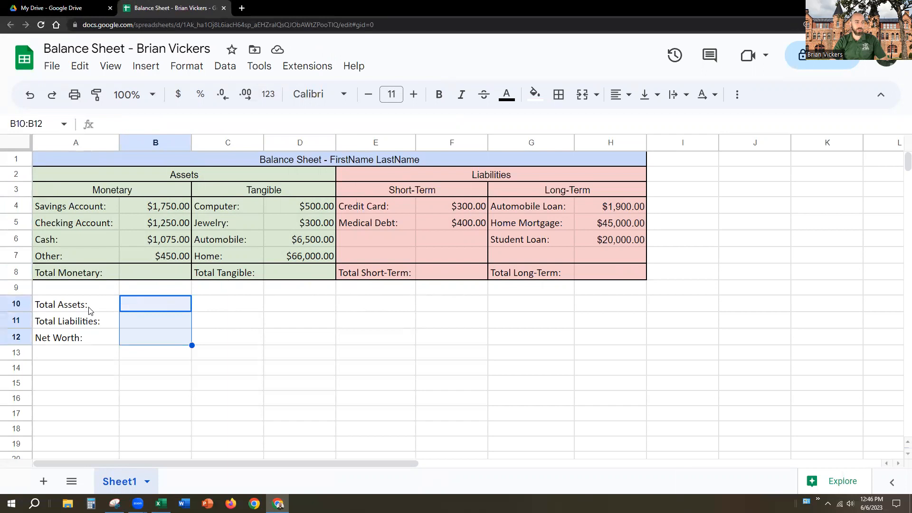
{"action": "left_click", "coordinate": [178, 95]}
{"action": "left_click", "coordinate": [274, 336]}
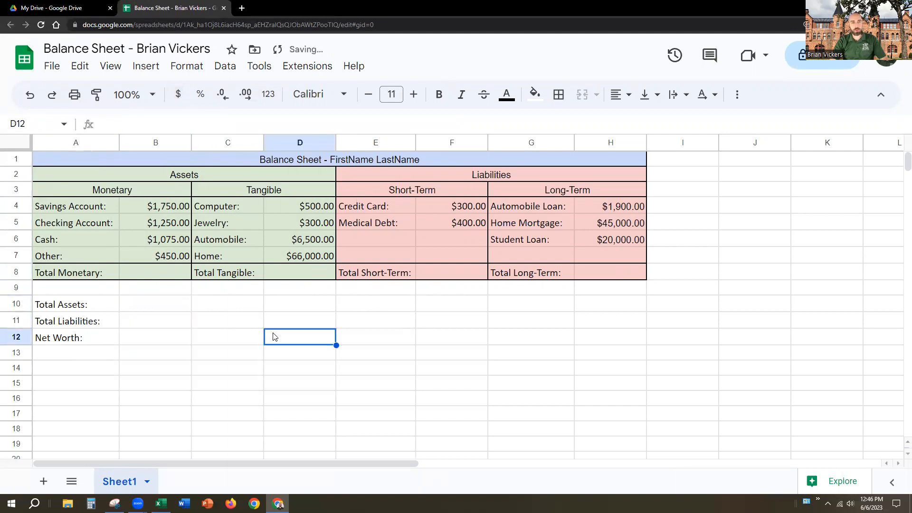
Calculate Total Monetary in B8 with the formula =SUM(B4:B7)
{"action": "left_click", "coordinate": [191, 271]}
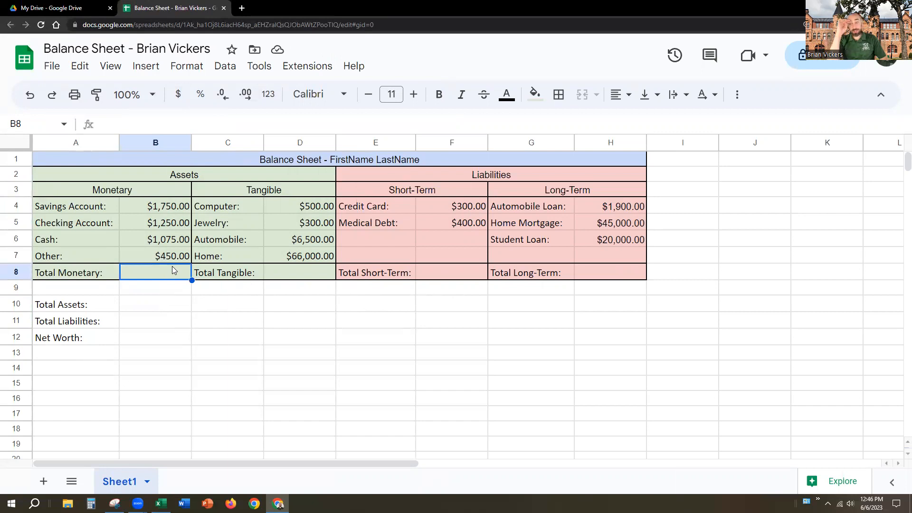
{"action": "type", "text": "=sum"}
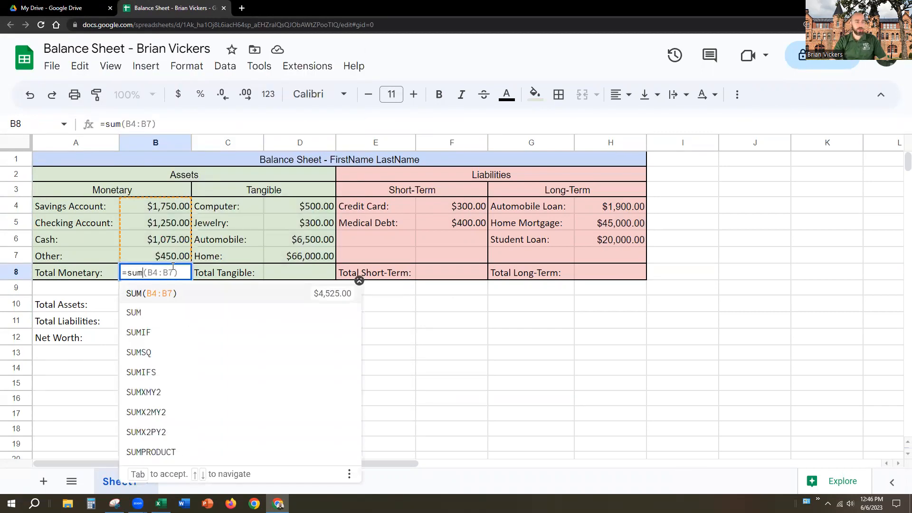
{"action": "key", "text": "BackSpace"}
{"action": "key", "text": "BackSpace"}
{"action": "key", "text": "BackSpace"}
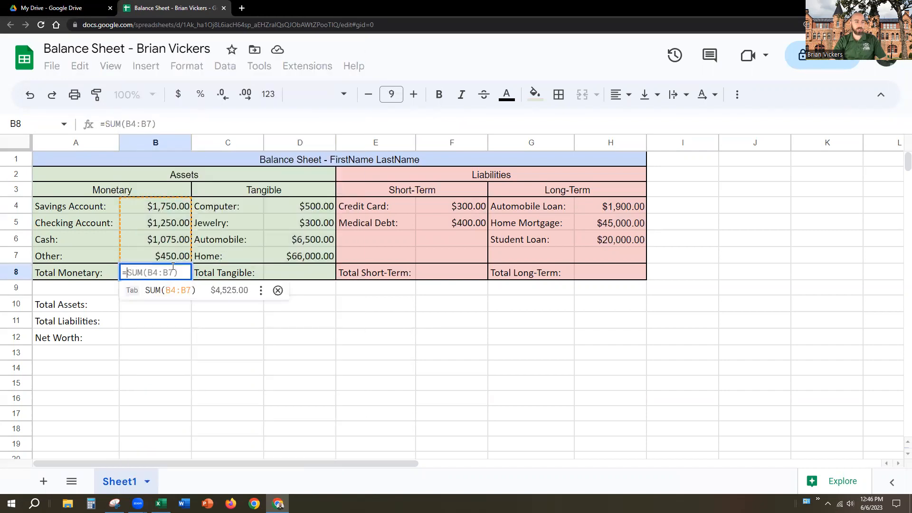
{"action": "left_click", "coordinate": [161, 288]}
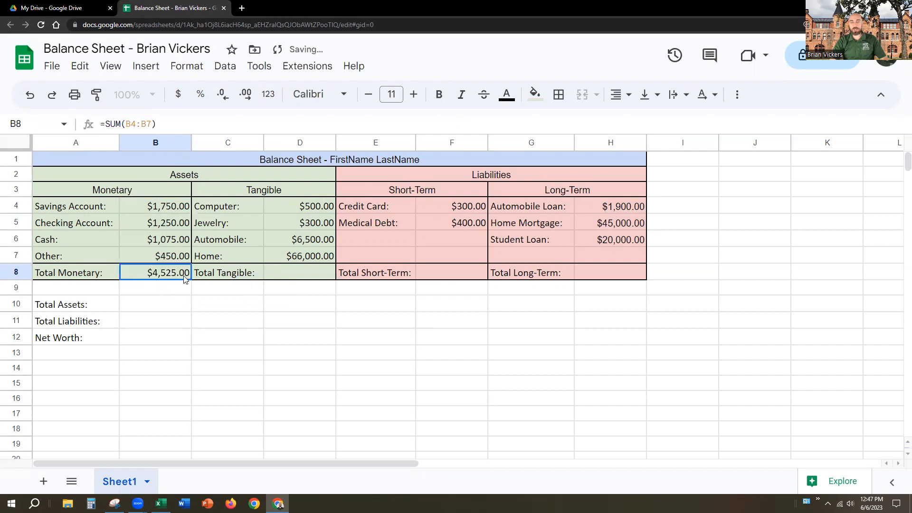
Calculate Total Tangible in D8 with the suggested formula =SUM(D4:D7)
{"action": "left_click", "coordinate": [275, 271]}
{"action": "type", "text": "="}
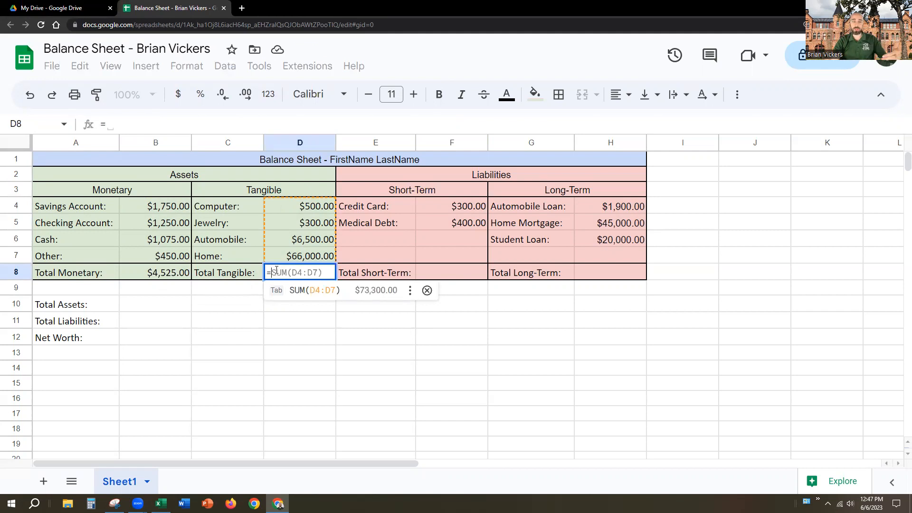
{"action": "key", "text": "Tab"}
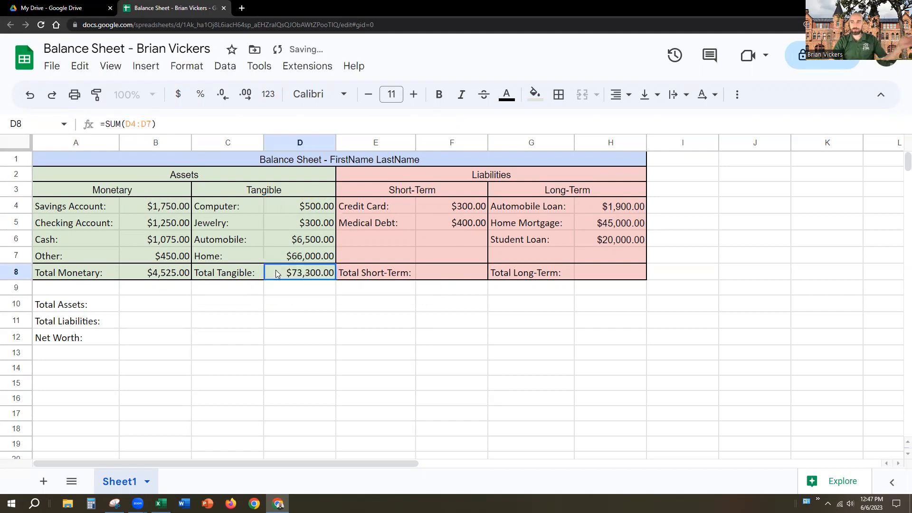
Calculate Total Short-Term in F8 with the formula =sum(F4:F7)
{"action": "left_click", "coordinate": [456, 273]}
{"action": "type", "text": "=sum"}
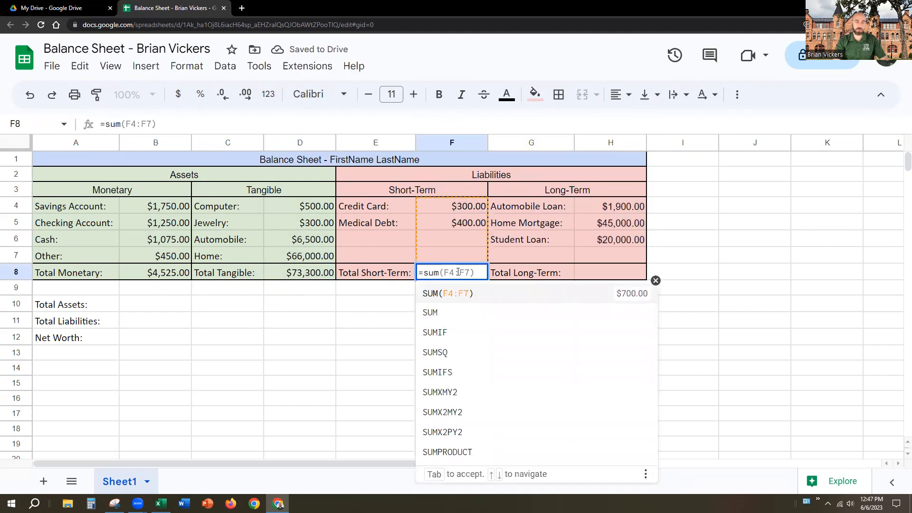
{"action": "type", "text": "("}
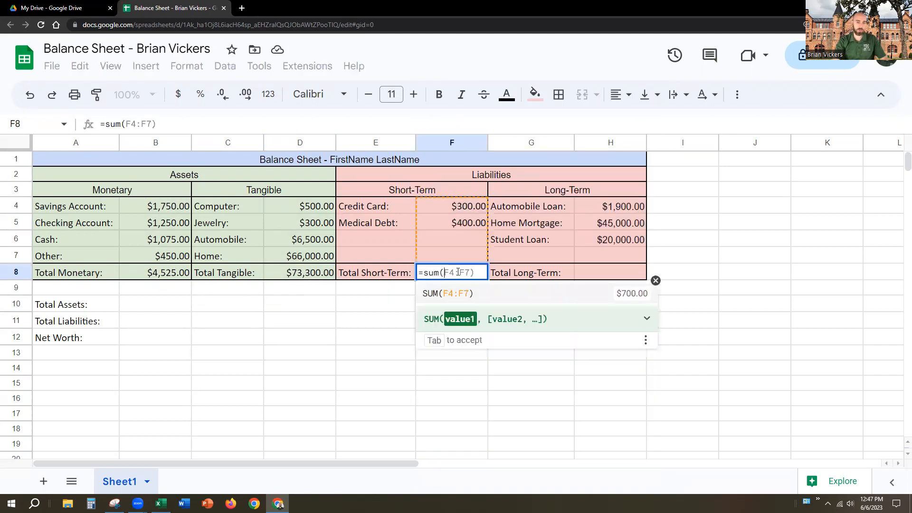
{"action": "left_click", "coordinate": [464, 205]}
{"action": "left_click_drag", "start_coordinate": [462, 204], "coordinate": [473, 262]}
{"action": "type", "text": ")"}
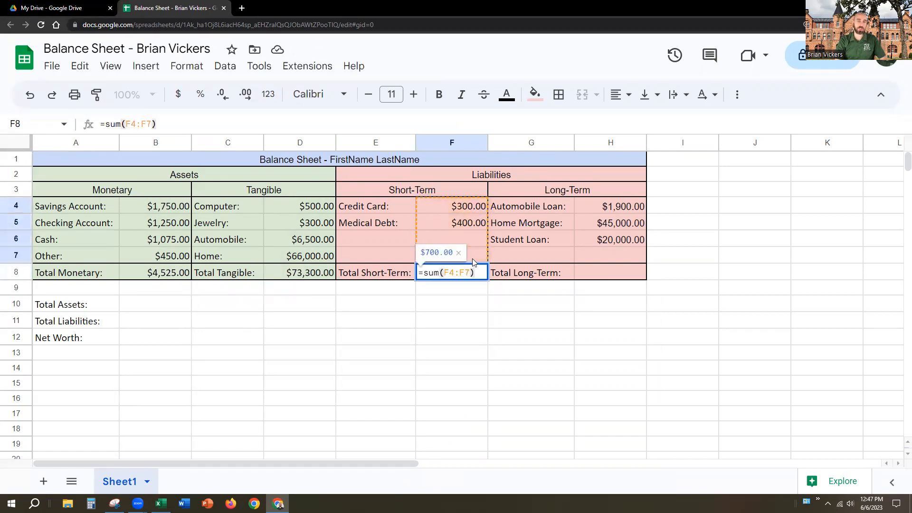
{"action": "key", "text": "Return"}
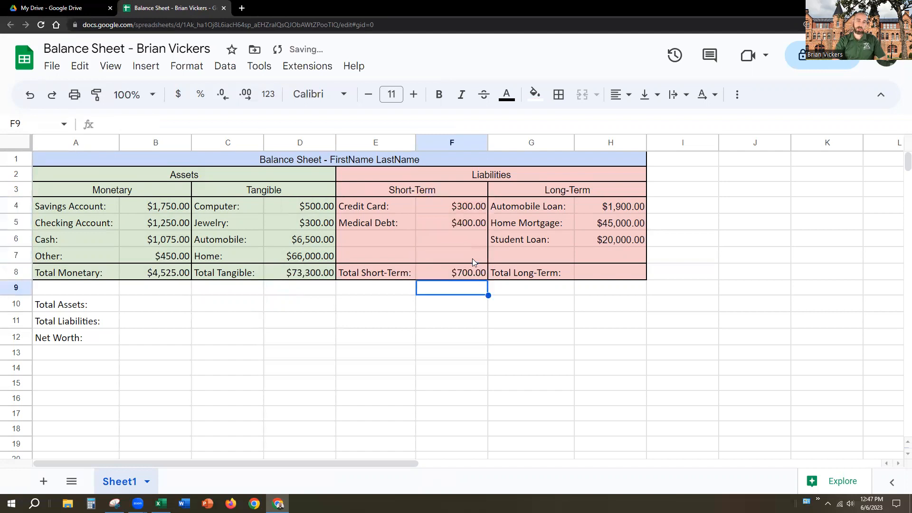
Try out the PRODUCT function name in H8, replacing it with =SUM(H4:H6) for Total Long-Term
{"action": "left_click", "coordinate": [612, 269]}
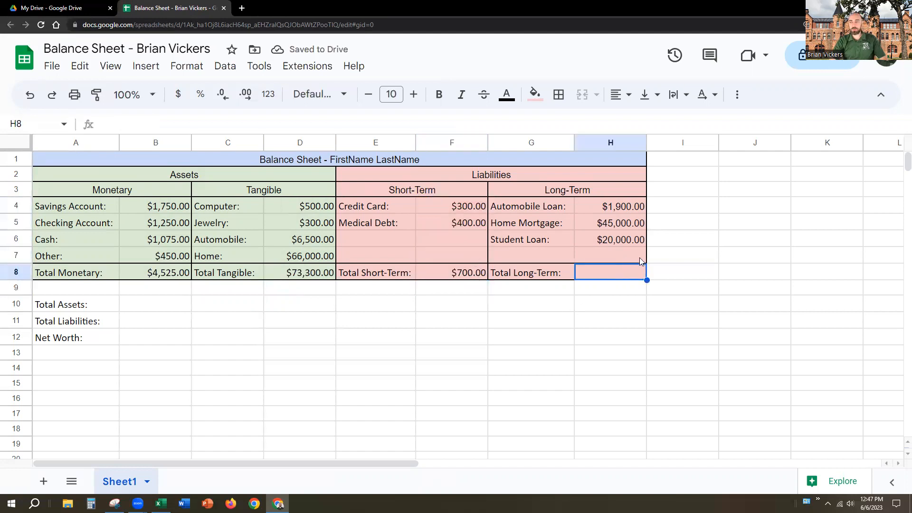
{"action": "type", "text": "="}
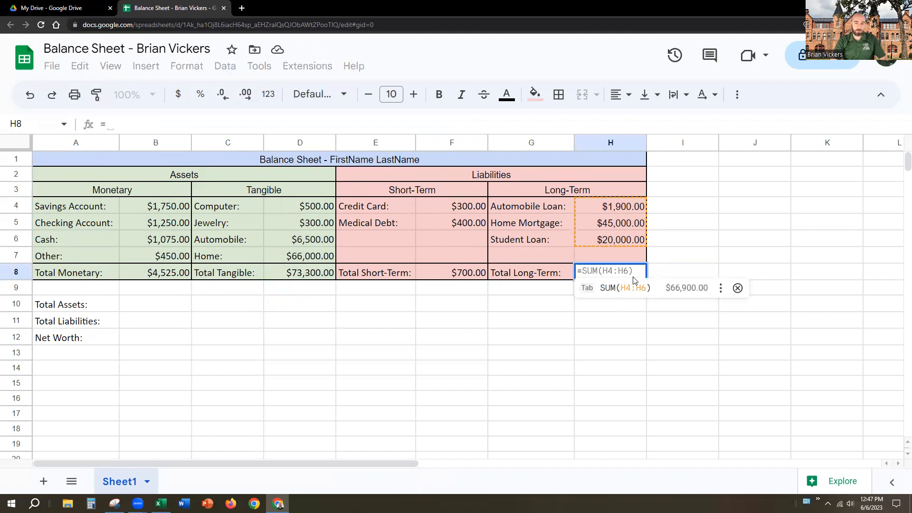
{"action": "type", "text": "p"}
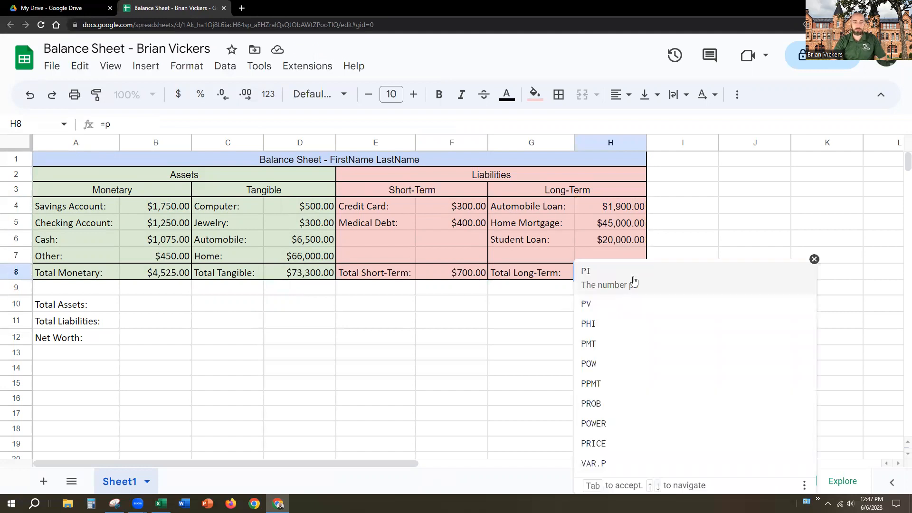
{"action": "type", "text": "rd"}
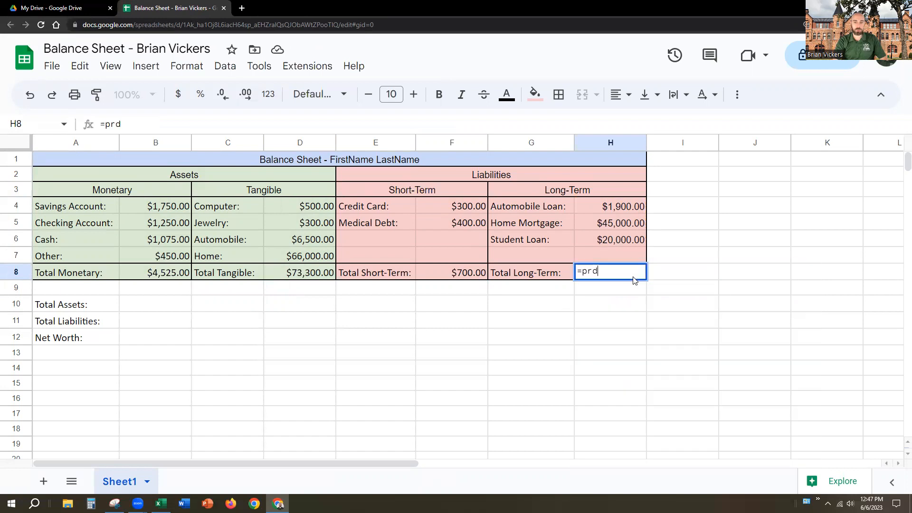
{"action": "key", "text": "BackSpace"}
{"action": "type", "text": "od"}
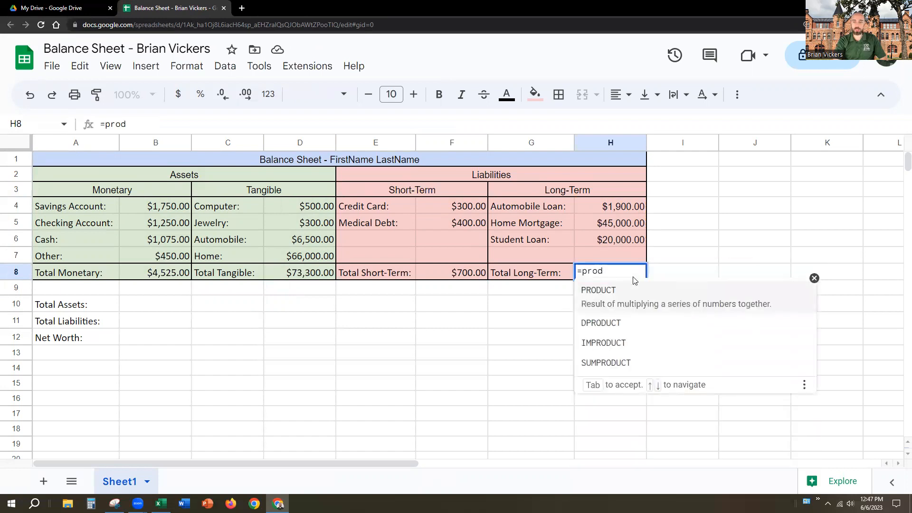
{"action": "key", "text": "BackSpace"}
{"action": "key", "text": "BackSpace"}
{"action": "key", "text": "BackSpace"}
{"action": "key", "text": "BackSpace"}
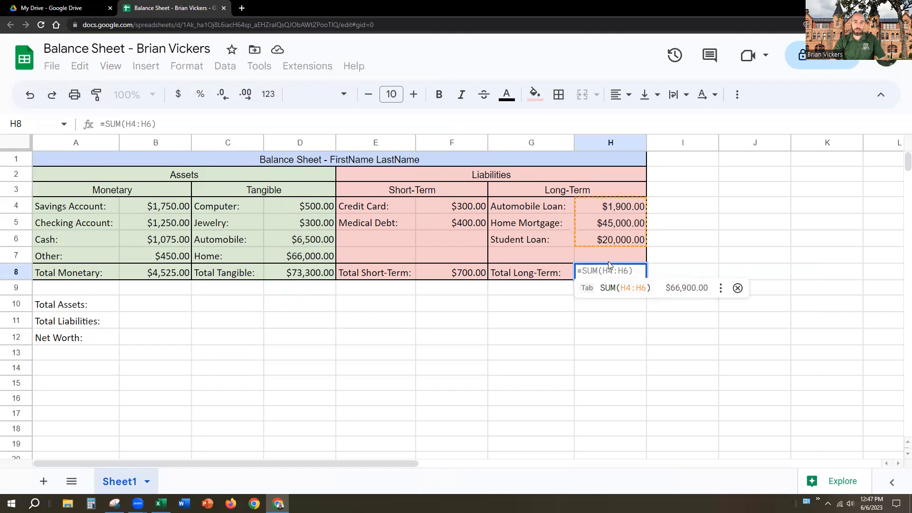
{"action": "key", "text": "Tab"}
Review the SUM formulas in the total cells B8, D8 and F8
{"action": "left_click", "coordinate": [169, 274]}
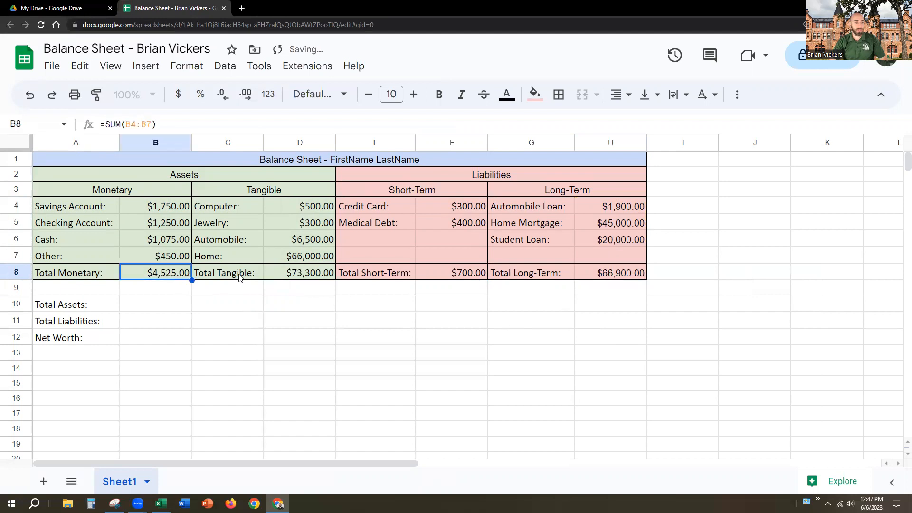
{"action": "left_click", "coordinate": [304, 275]}
{"action": "left_click", "coordinate": [438, 277]}
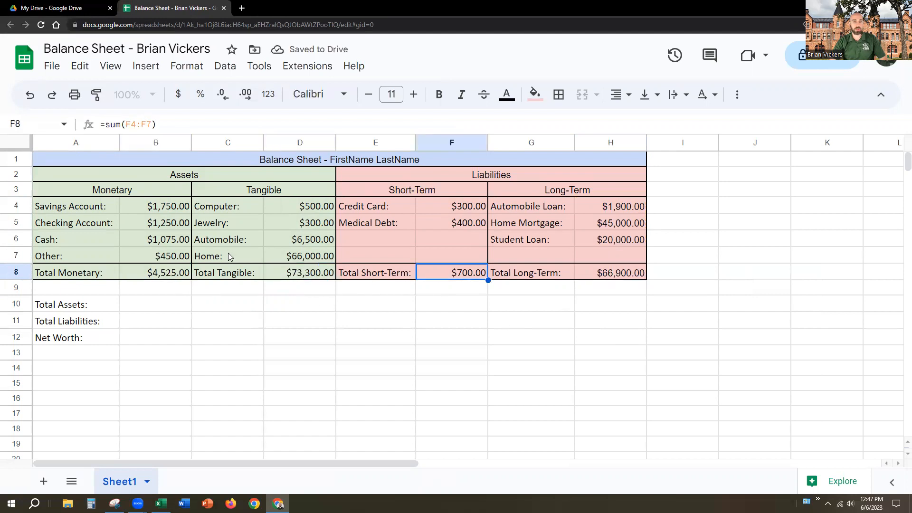
Review the category totals in row 8 and the summary labels in A10:A12
{"action": "left_click", "coordinate": [172, 277]}
{"action": "left_click", "coordinate": [317, 272]}
{"action": "left_click", "coordinate": [464, 275]}
{"action": "left_click", "coordinate": [608, 275]}
{"action": "left_click", "coordinate": [99, 307]}
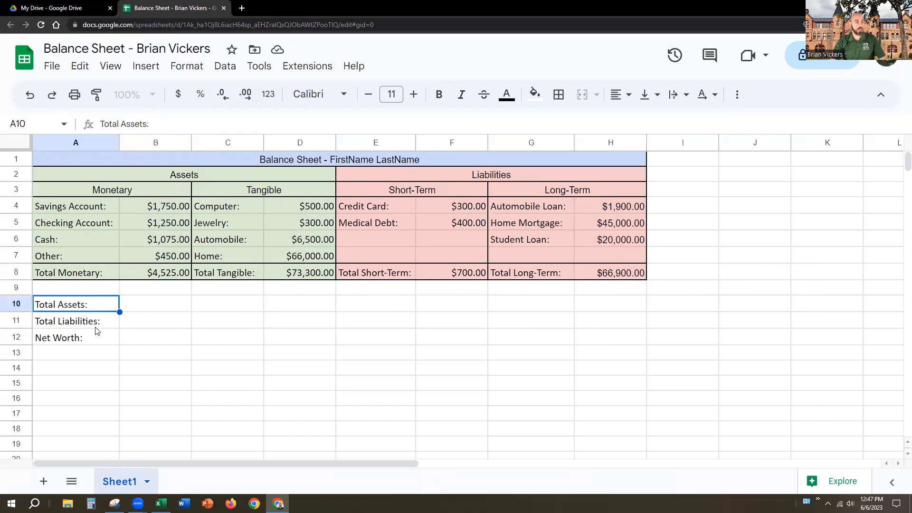
{"action": "left_click", "coordinate": [97, 327]}
{"action": "left_click", "coordinate": [96, 340]}
Calculate Total Assets in B10 by adding the monetary and tangible totals with the formula =B8+D8
{"action": "left_click", "coordinate": [167, 309]}
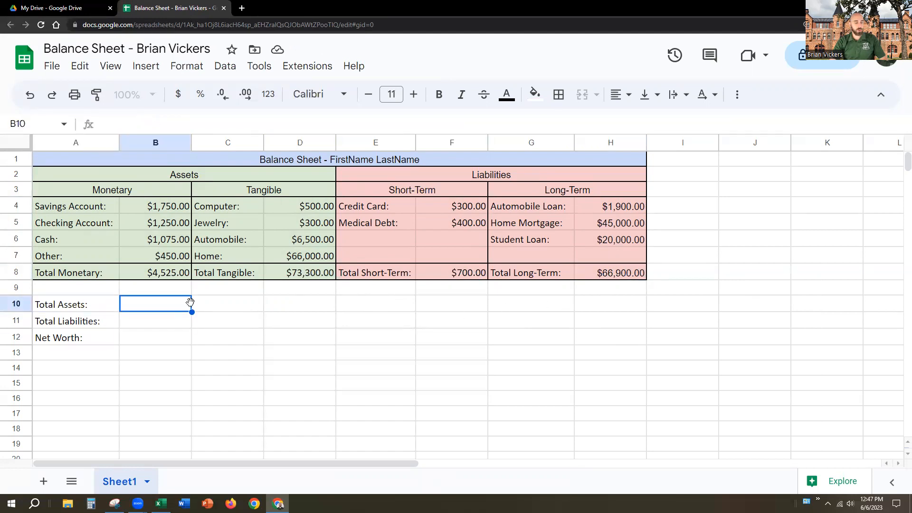
{"action": "type", "text": "="}
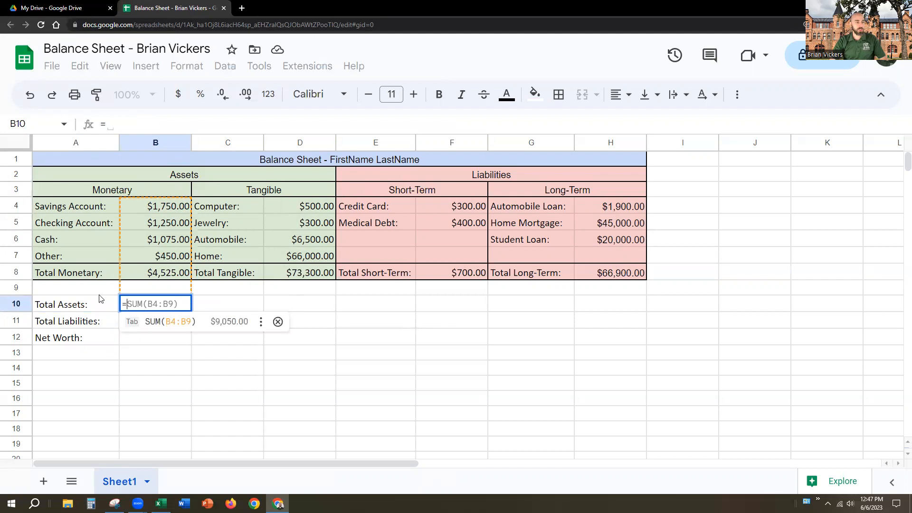
{"action": "left_click", "coordinate": [177, 276]}
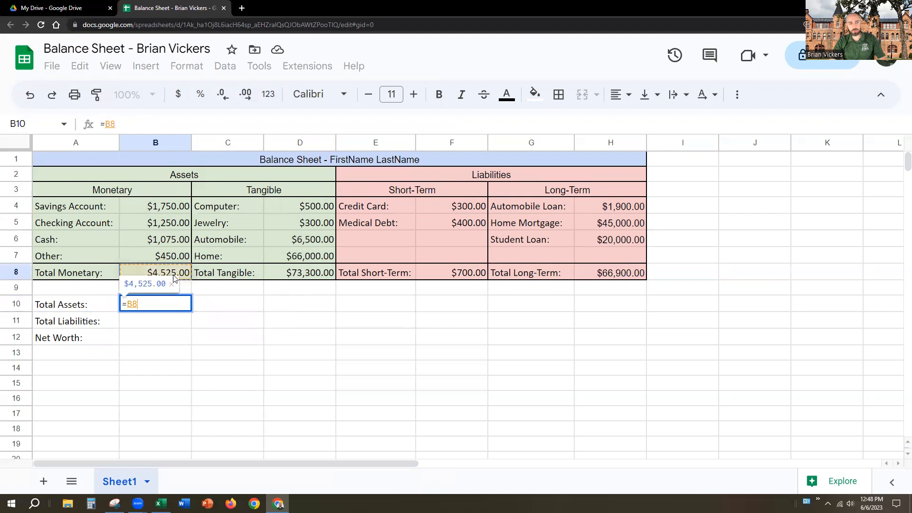
{"action": "type", "text": "+"}
{"action": "left_click", "coordinate": [295, 274]}
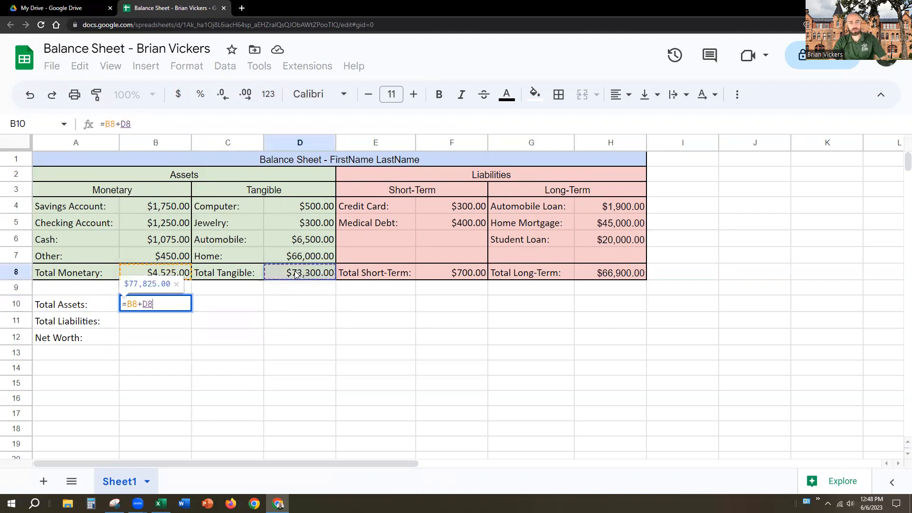
{"action": "key", "text": "Return"}
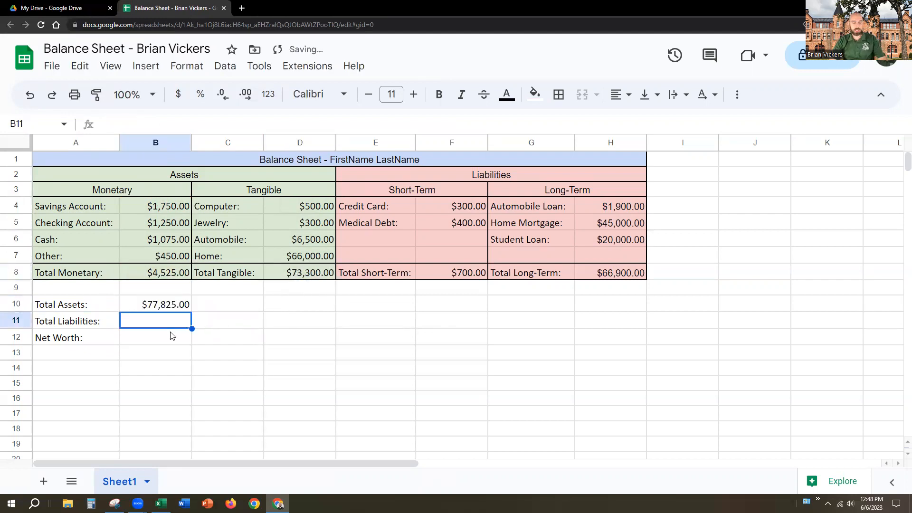
Calculate Total Liabilities in B11 by adding the short-term and long-term totals with the formula =F8+H8
{"action": "type", "text": "="}
{"action": "left_click", "coordinate": [457, 271]}
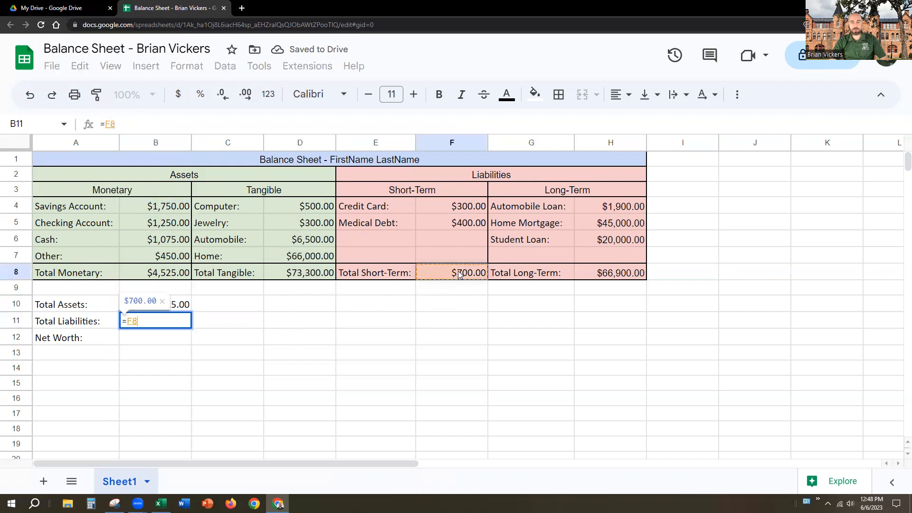
{"action": "type", "text": "+"}
{"action": "left_click", "coordinate": [611, 269]}
{"action": "key", "text": "Return"}
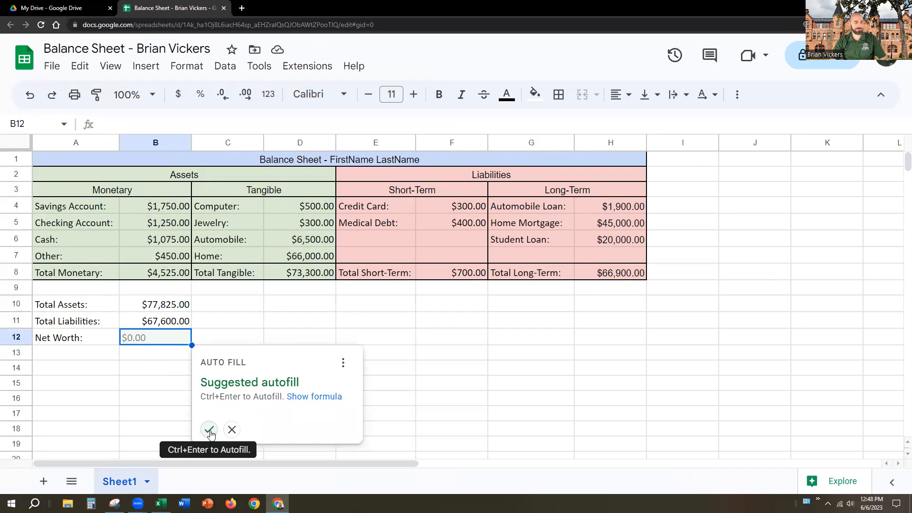
Inspect and reject the autofill suggestion for Net Worth, and calculate B12 with the formula =B10-B11 instead
{"action": "left_click", "coordinate": [293, 399]}
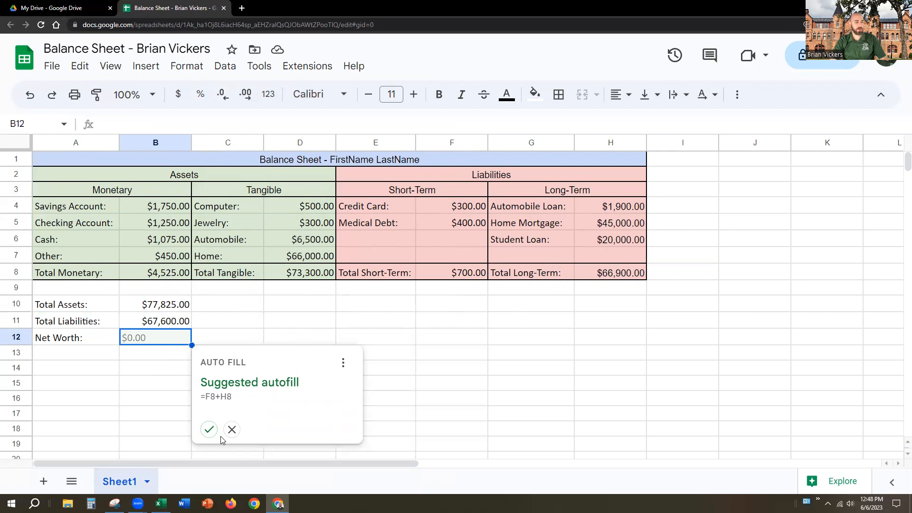
{"action": "left_click", "coordinate": [232, 429]}
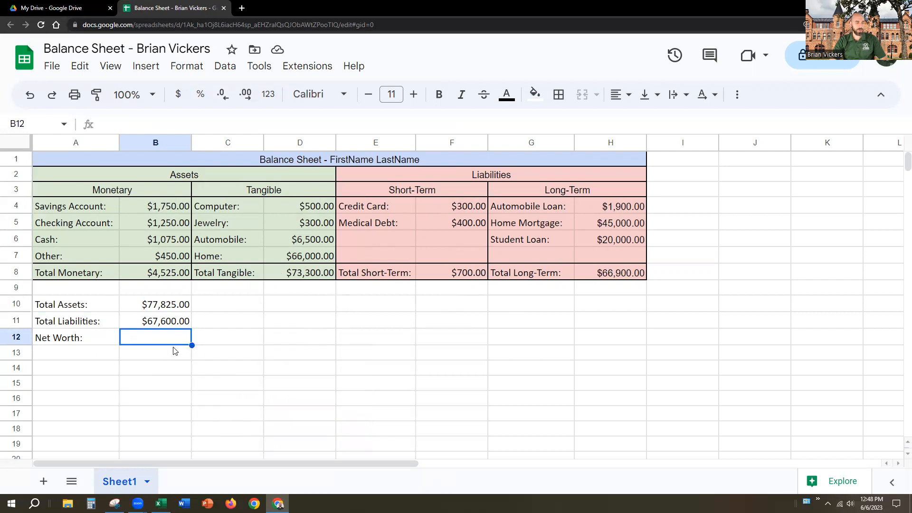
{"action": "type", "text": "="}
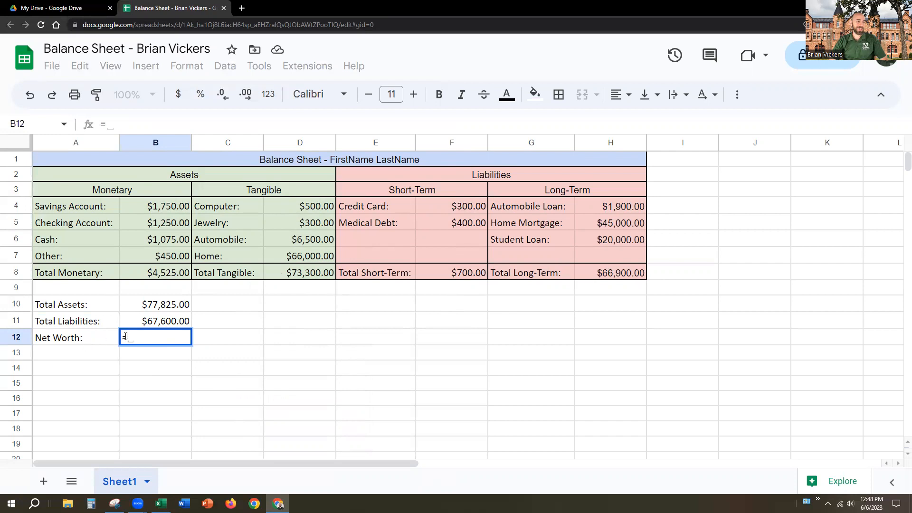
{"action": "left_click", "coordinate": [161, 307]}
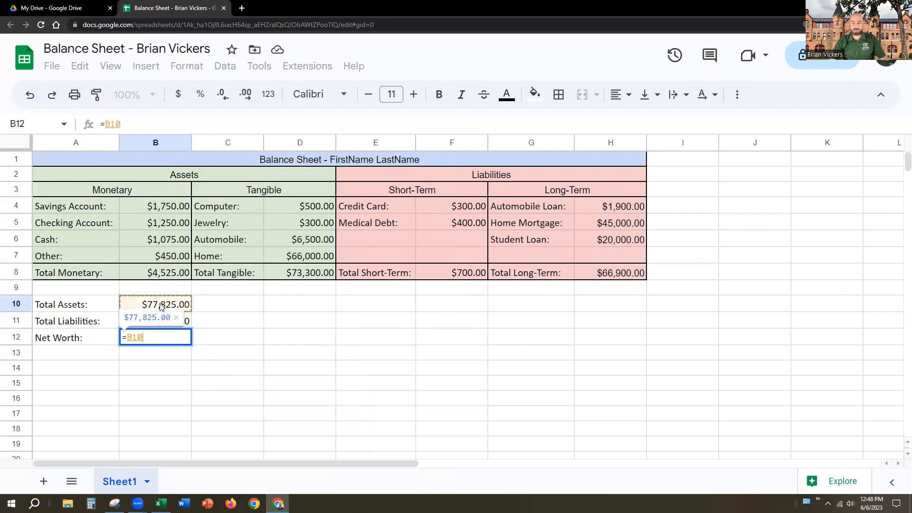
{"action": "type", "text": "-"}
{"action": "left_click", "coordinate": [172, 320]}
{"action": "key", "text": "Return"}
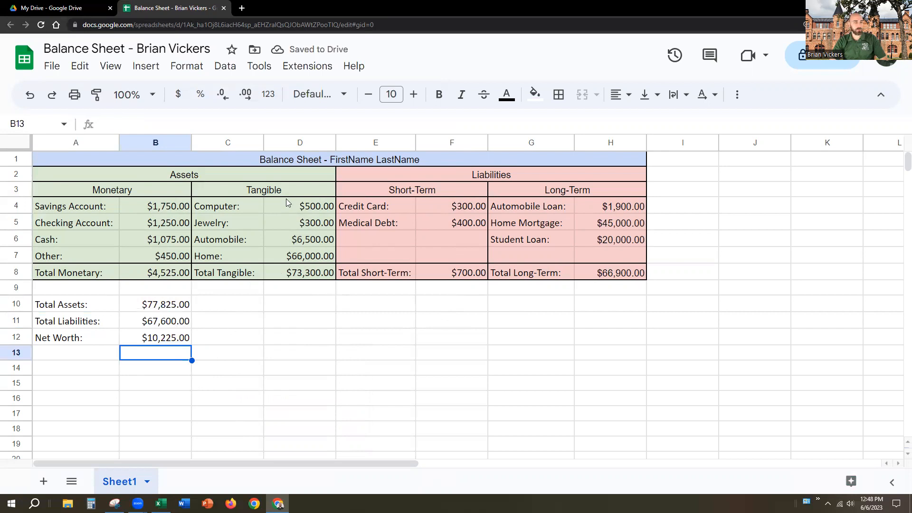
{"action": "left_click", "coordinate": [300, 163]}
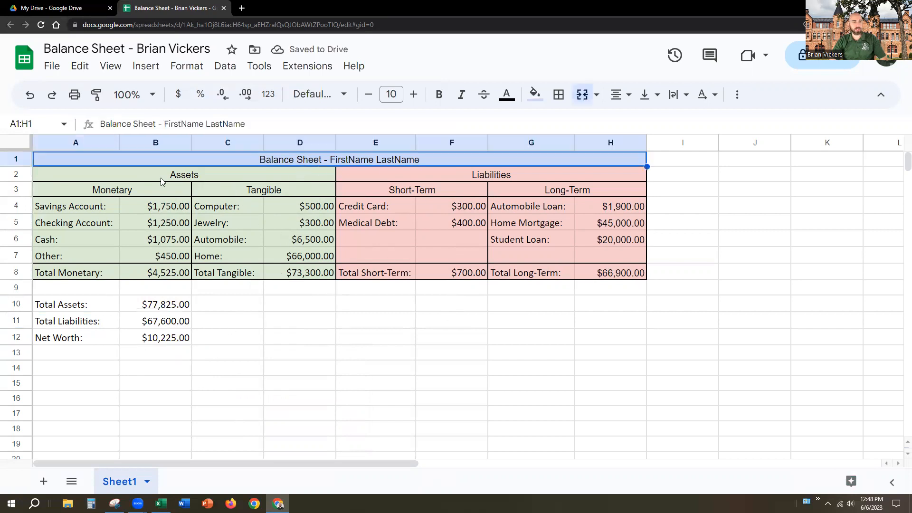
{"action": "left_click", "coordinate": [117, 178]}
{"action": "left_click", "coordinate": [319, 266], "text": "shift"}
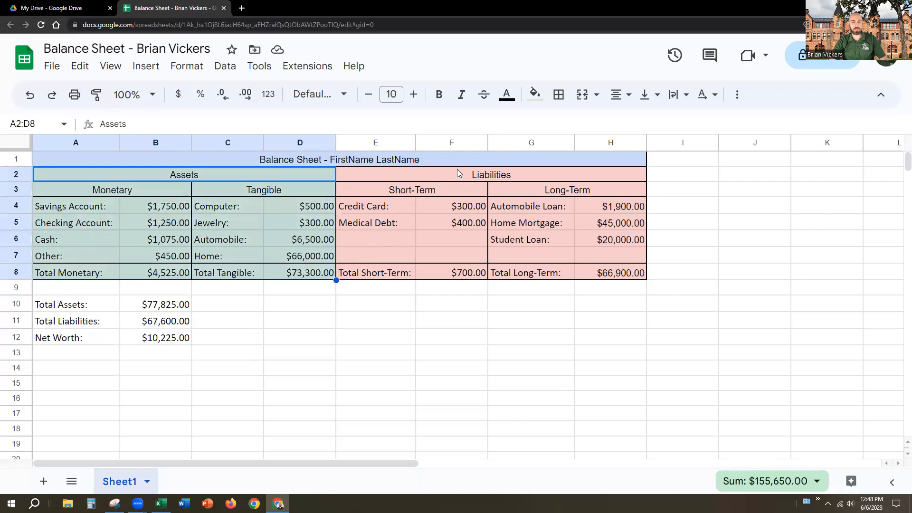
{"action": "left_click_drag", "start_coordinate": [445, 177], "coordinate": [580, 271]}
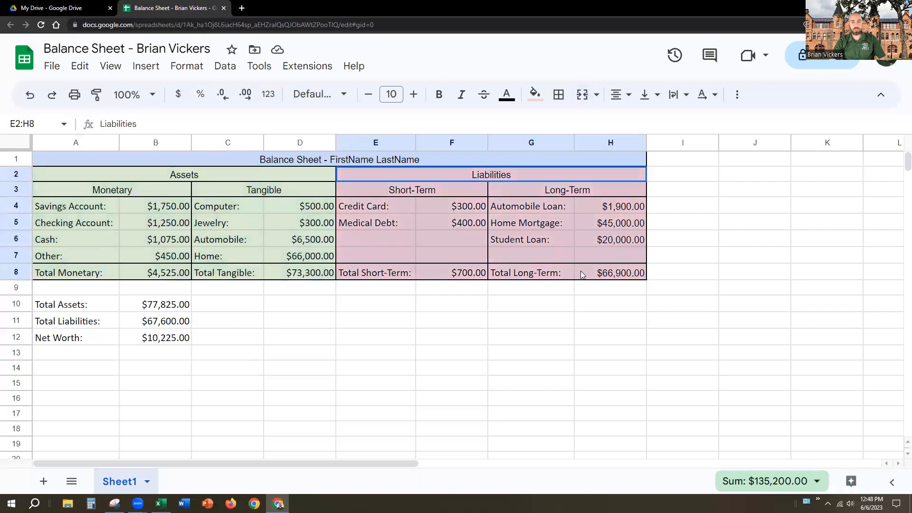
{"action": "left_click", "coordinate": [459, 343]}
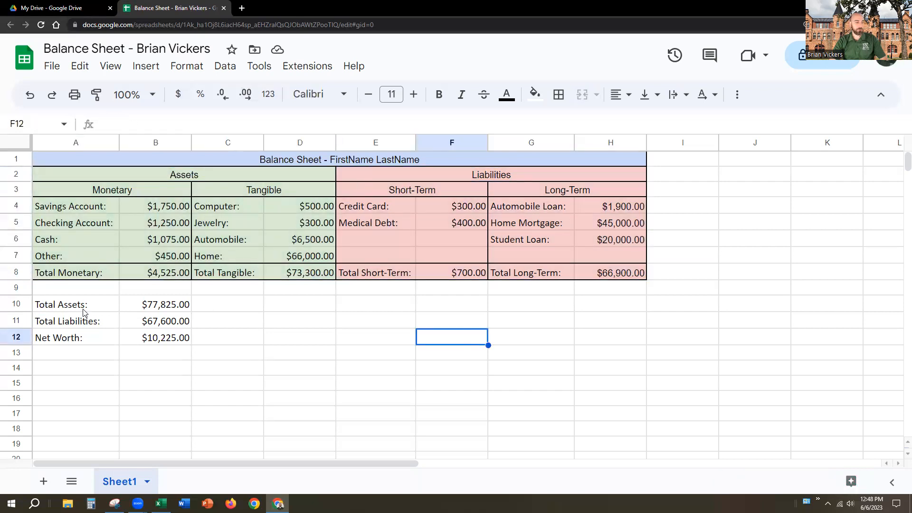
Add an outer border around the summary block A10:B12
{"action": "left_click_drag", "start_coordinate": [67, 308], "coordinate": [194, 333]}
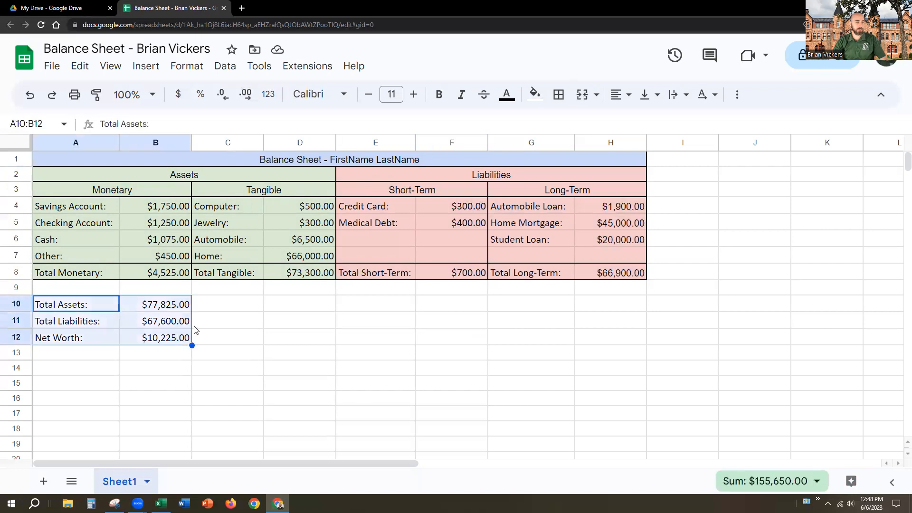
{"action": "left_click", "coordinate": [561, 94]}
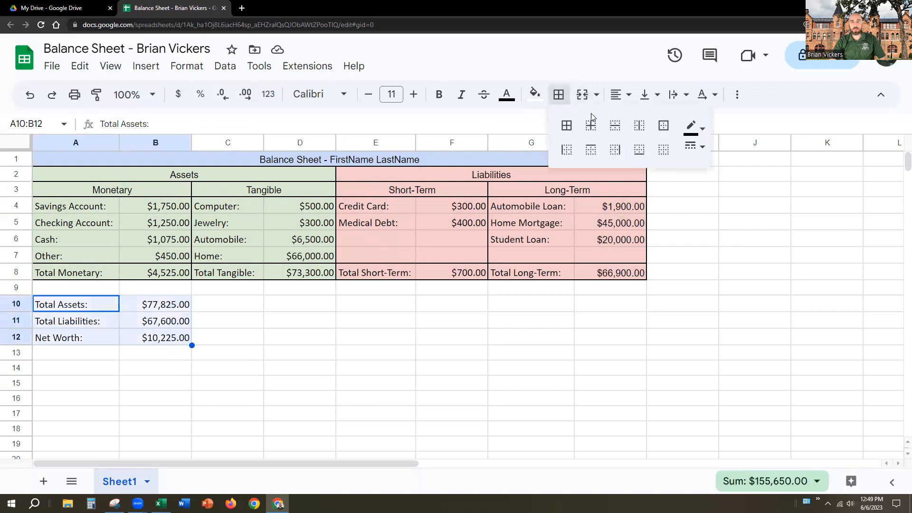
{"action": "left_click", "coordinate": [663, 125]}
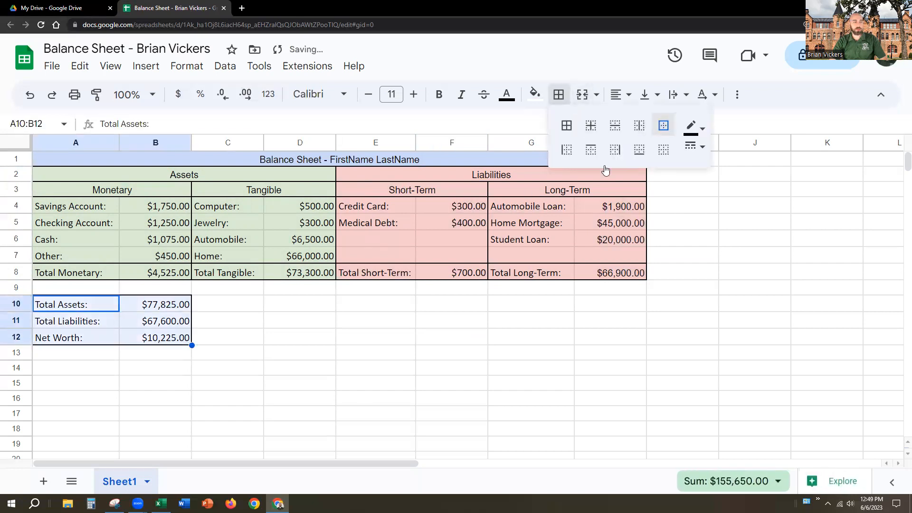
{"action": "left_click", "coordinate": [154, 414]}
Add a bottom border to the Total Liabilities row A11:B11 to separate it from Net Worth
{"action": "left_click_drag", "start_coordinate": [80, 323], "coordinate": [170, 321]}
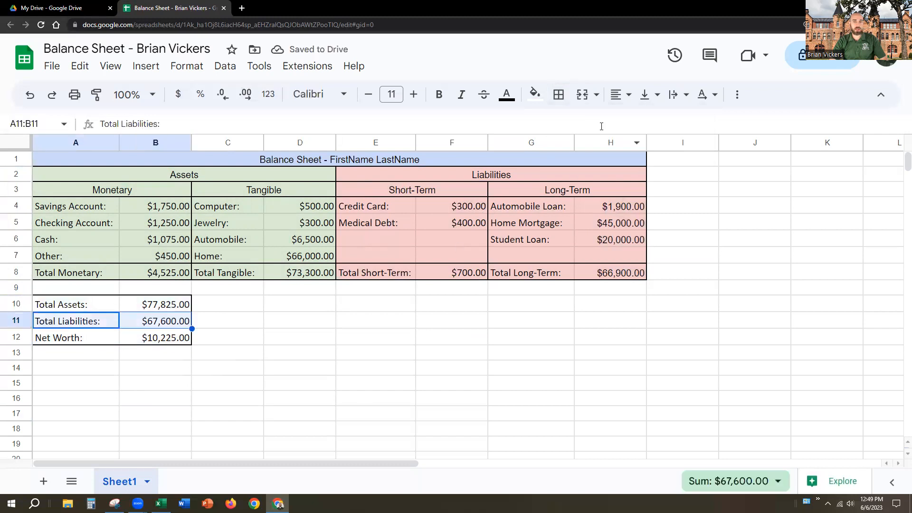
{"action": "left_click", "coordinate": [559, 95]}
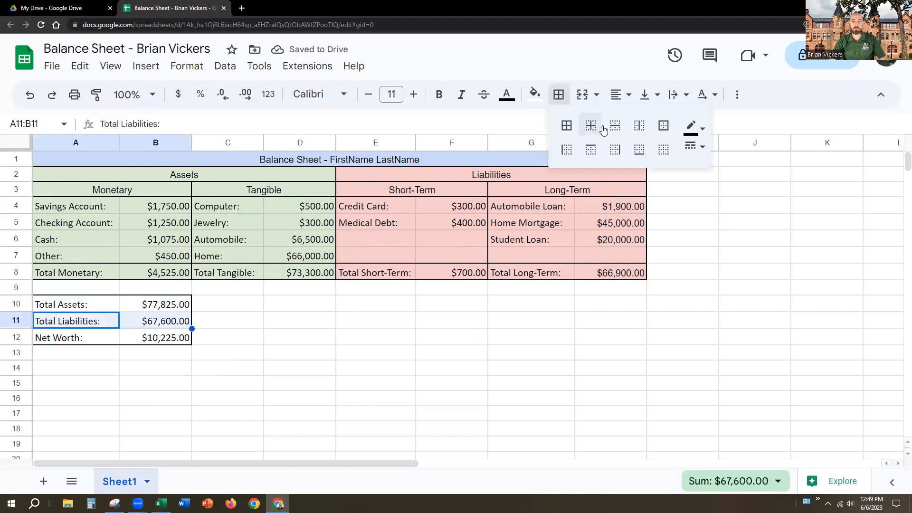
{"action": "left_click", "coordinate": [640, 150]}
{"action": "left_click", "coordinate": [375, 413]}
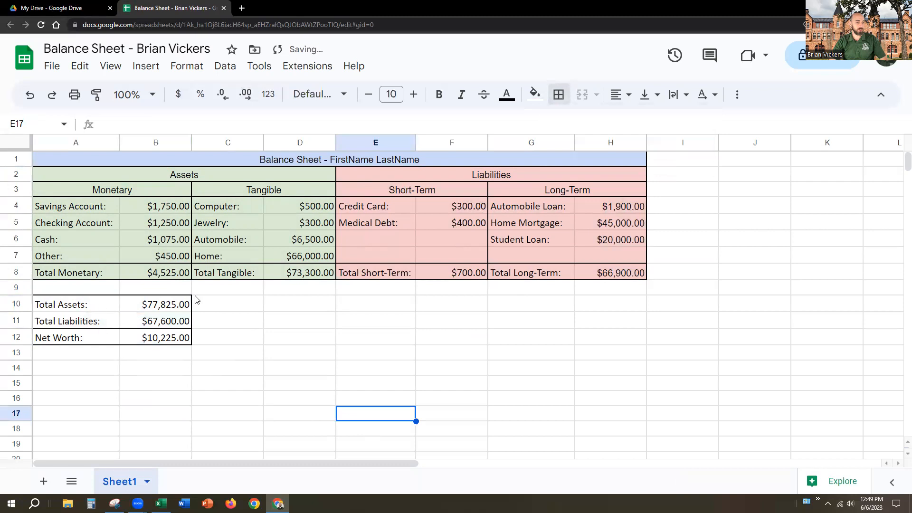
{"action": "left_click_drag", "start_coordinate": [80, 305], "coordinate": [131, 323]}
{"action": "left_click", "coordinate": [80, 338]}
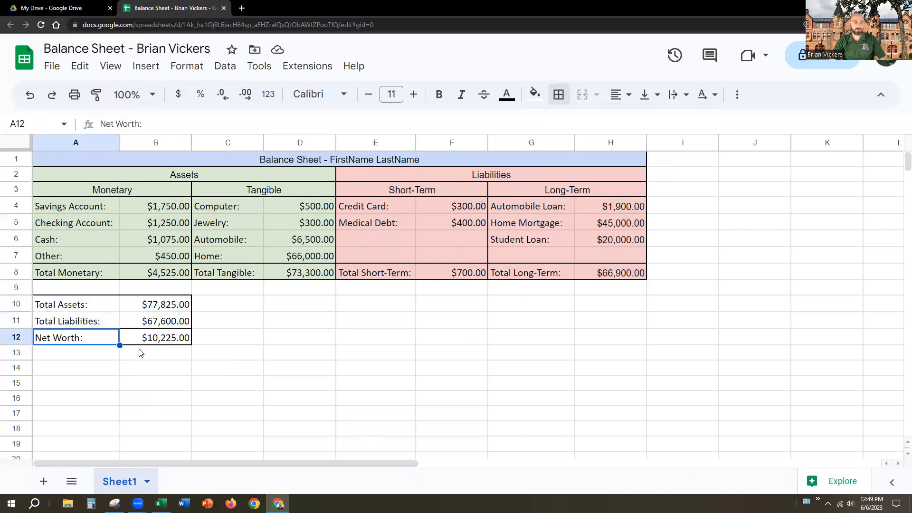
{"action": "left_click", "coordinate": [227, 368]}
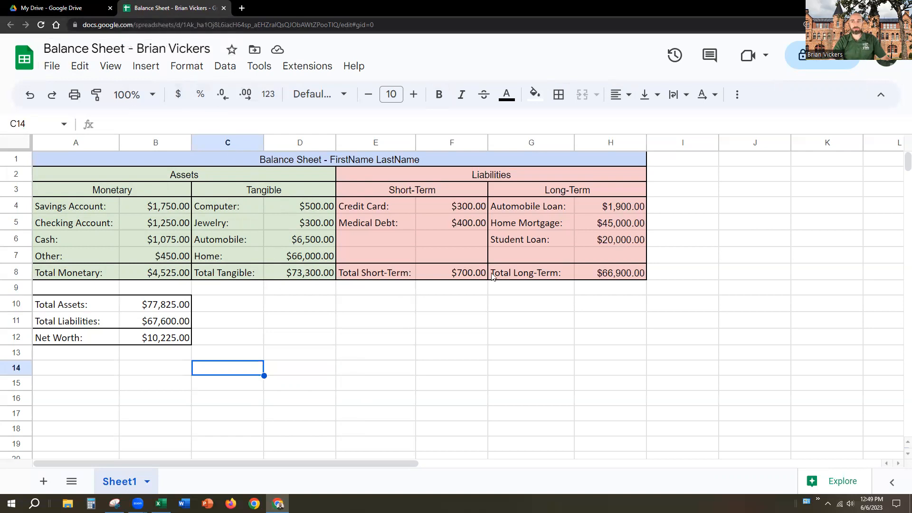
Share the spreadsheet with general access set to NSU and the role set to Commenter
{"action": "left_click", "coordinate": [813, 62]}
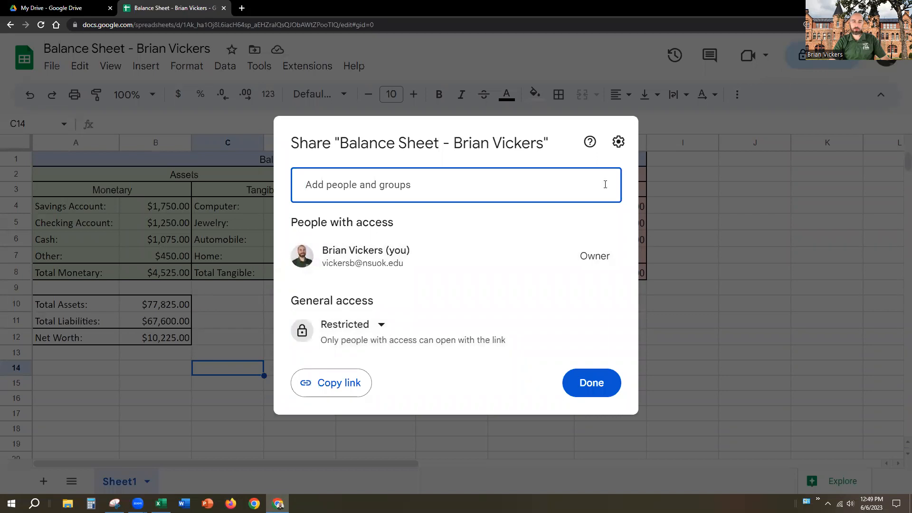
{"action": "left_click", "coordinate": [378, 326]}
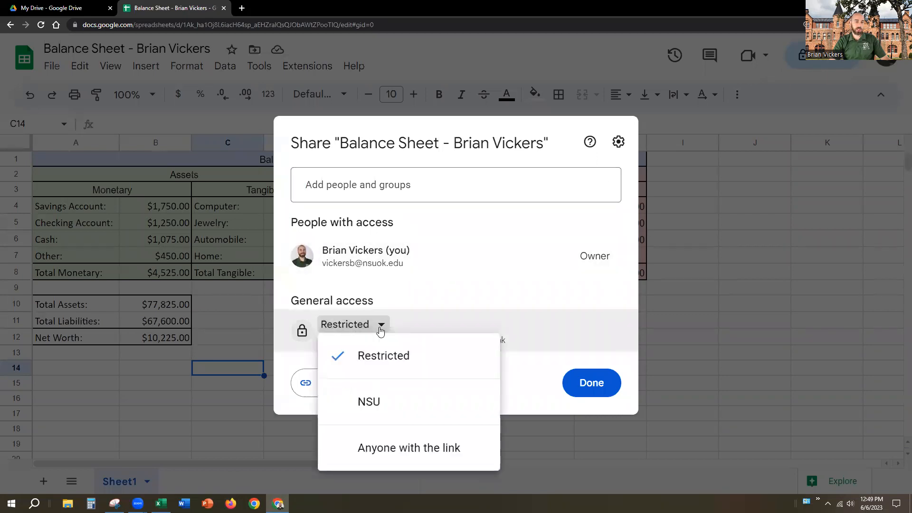
{"action": "left_click", "coordinate": [378, 403]}
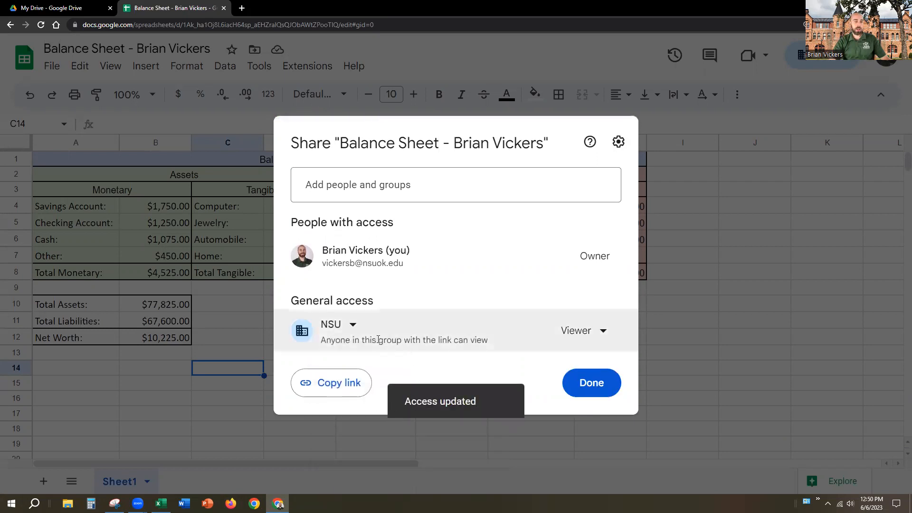
{"action": "left_click", "coordinate": [593, 334]}
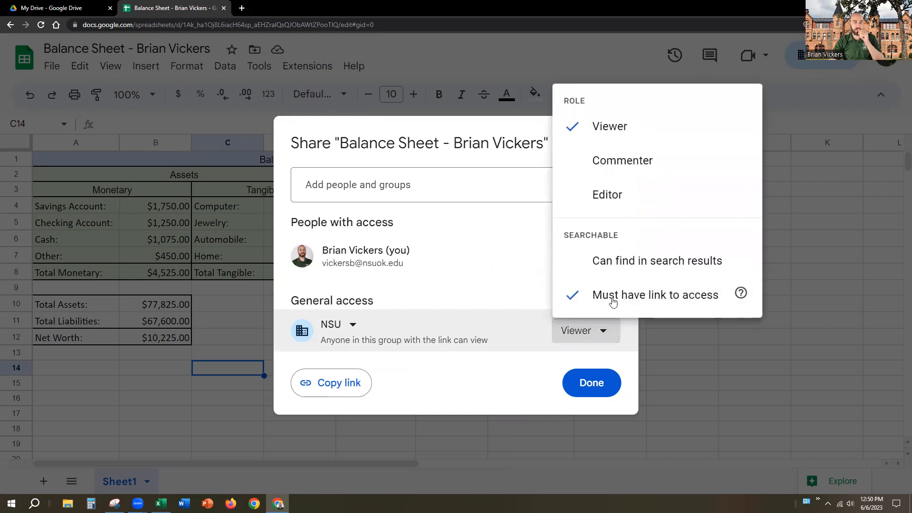
{"action": "left_click", "coordinate": [619, 170]}
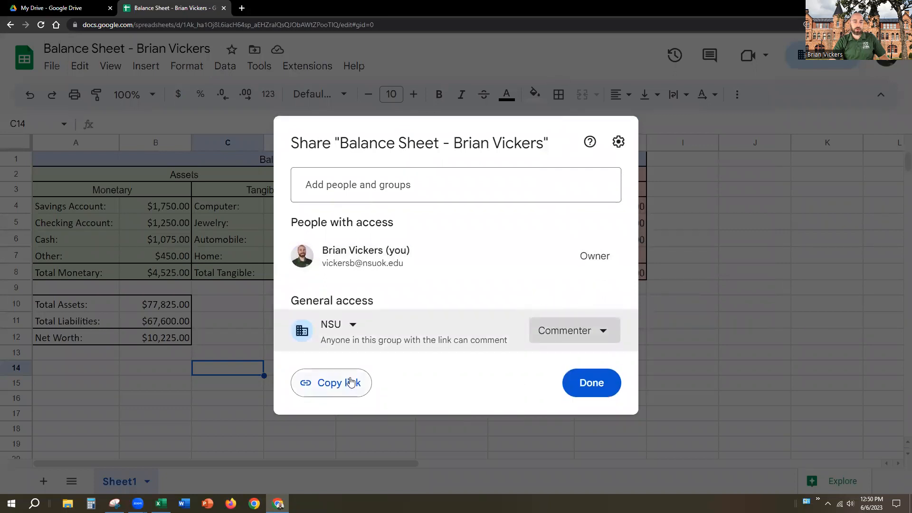
Copy the spreadsheet's sharing link, switch to Word, and paste it into the blank document as a hyperlink
{"action": "left_click", "coordinate": [329, 393]}
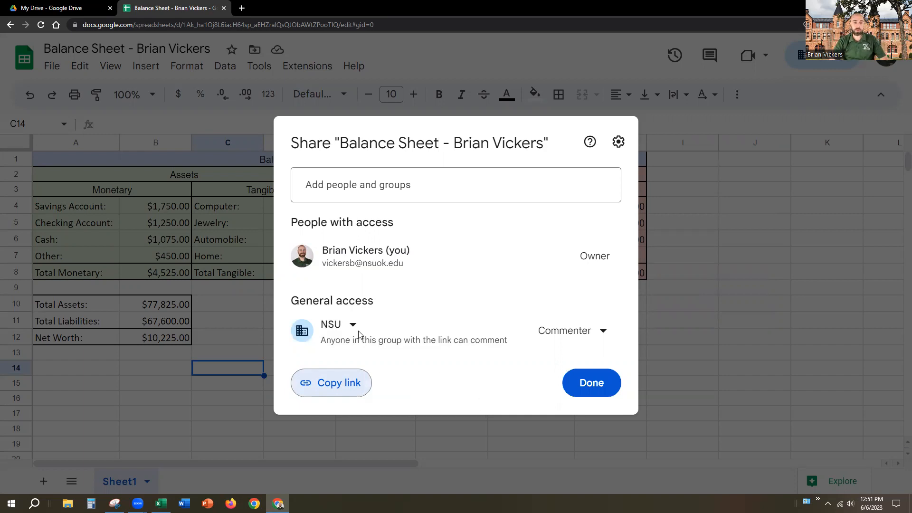
{"action": "left_click", "coordinate": [350, 383]}
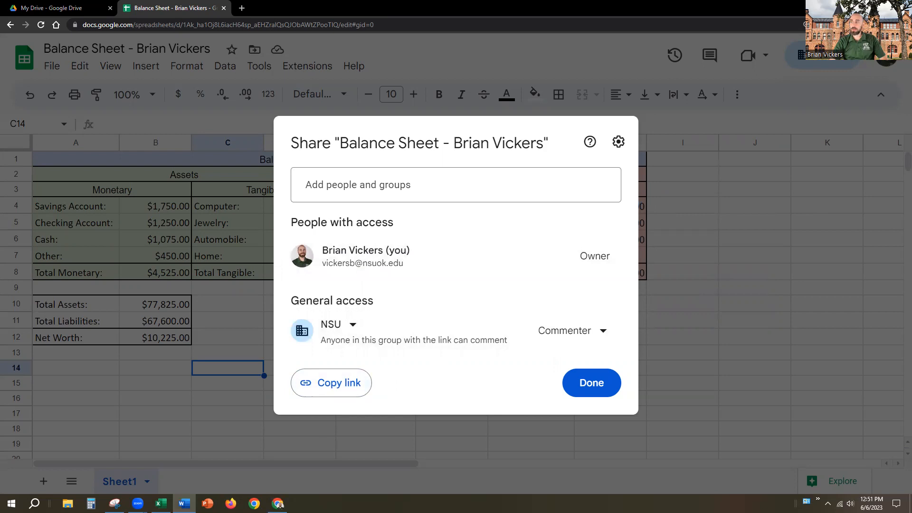
{"action": "left_click", "coordinate": [184, 503]}
{"action": "key", "text": "ctrl+v"}
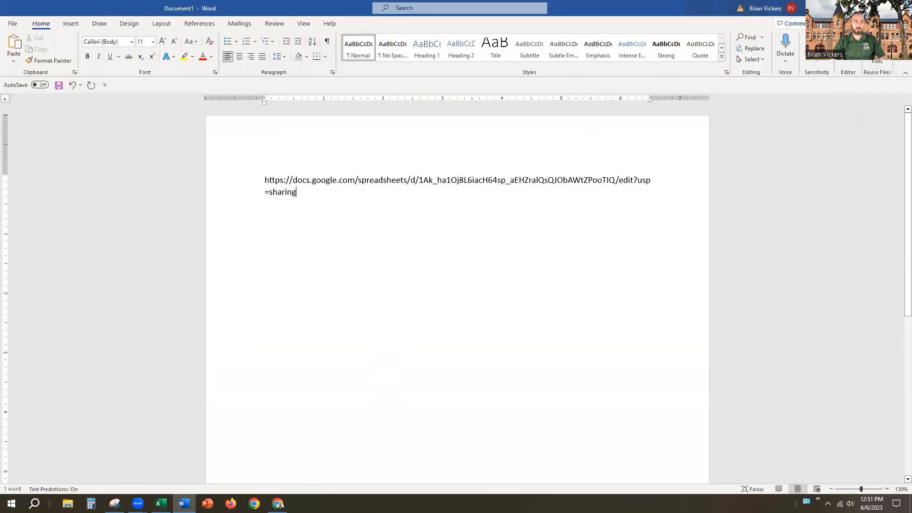
{"action": "key", "text": "Return"}
Add the line "Problem Set #1, Part 2:" above the pasted link, and return to the spreadsheet's sharing settings
{"action": "key", "text": "ctrl+Home"}
{"action": "type", "text": "P"}
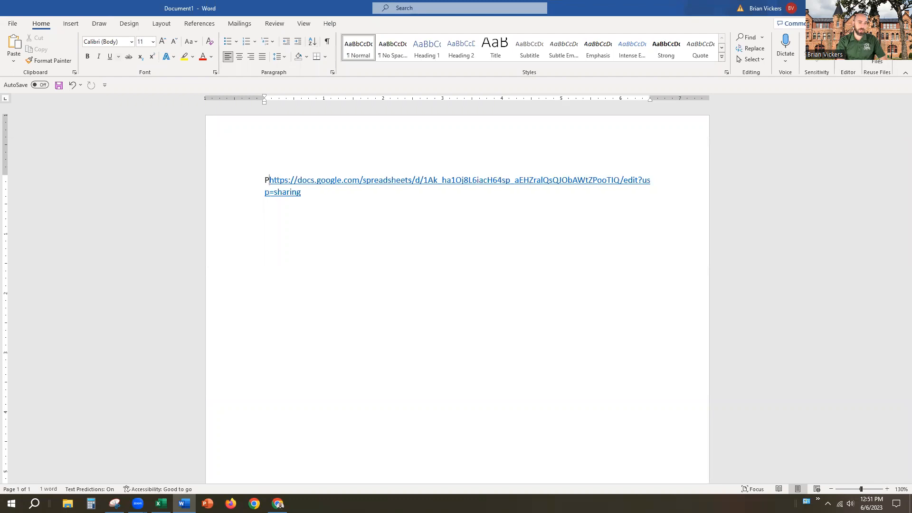
{"action": "type", "text": "rob"}
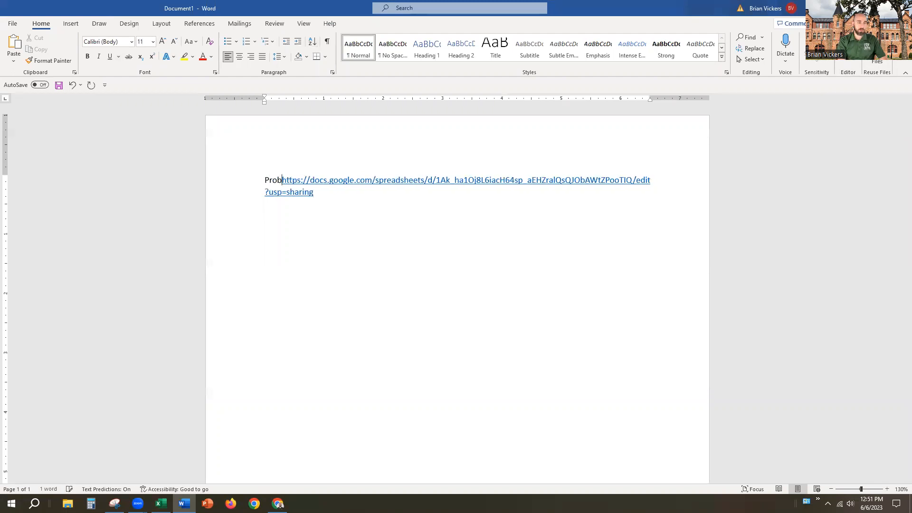
{"action": "type", "text": "lem Set #1"}
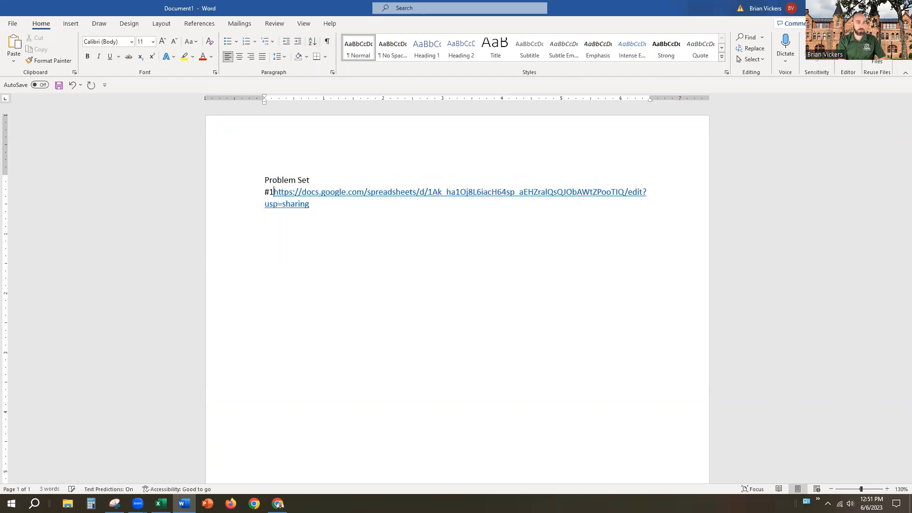
{"action": "type", "text": ", Part 2:"}
{"action": "key", "text": "Return"}
{"action": "key", "text": "Return"}
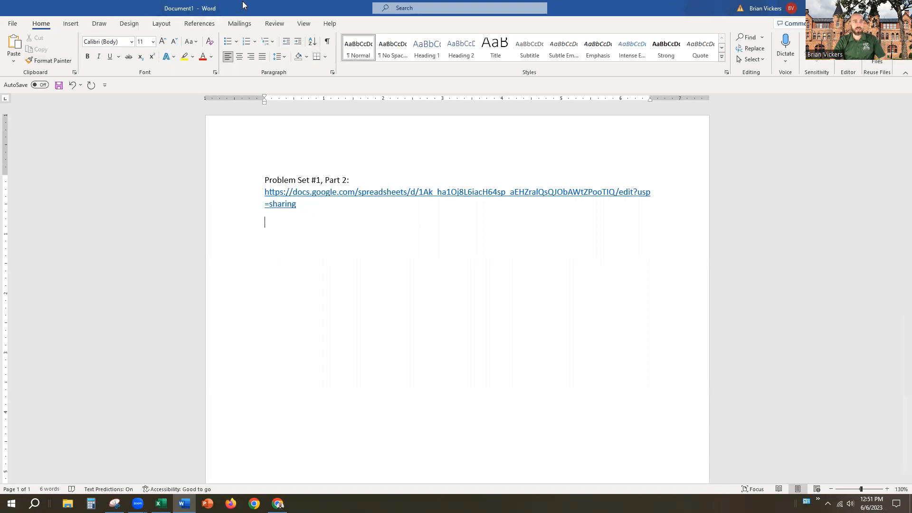
{"action": "left_click", "coordinate": [857, 8]}
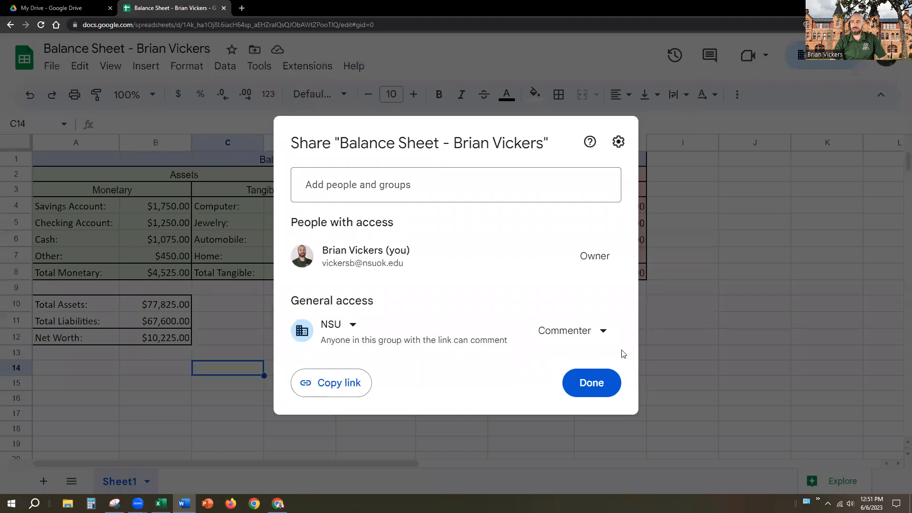